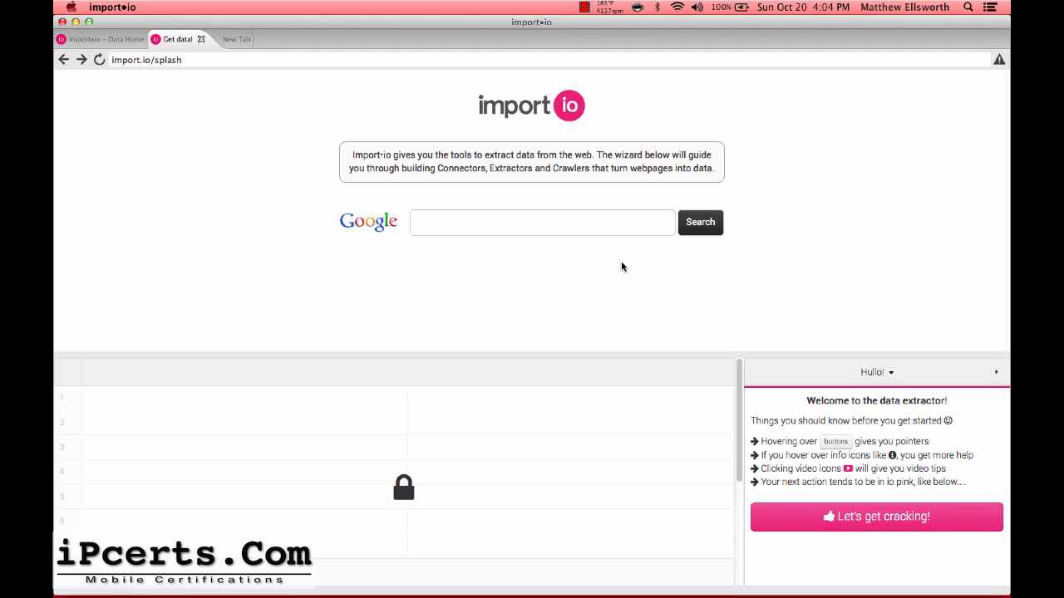
# Search Google for "top 1000 twitter users" and open the Twitaholic.com Top Twitter User Rankings result
pyautogui.click(479, 222)
pyautogui.write('twi')
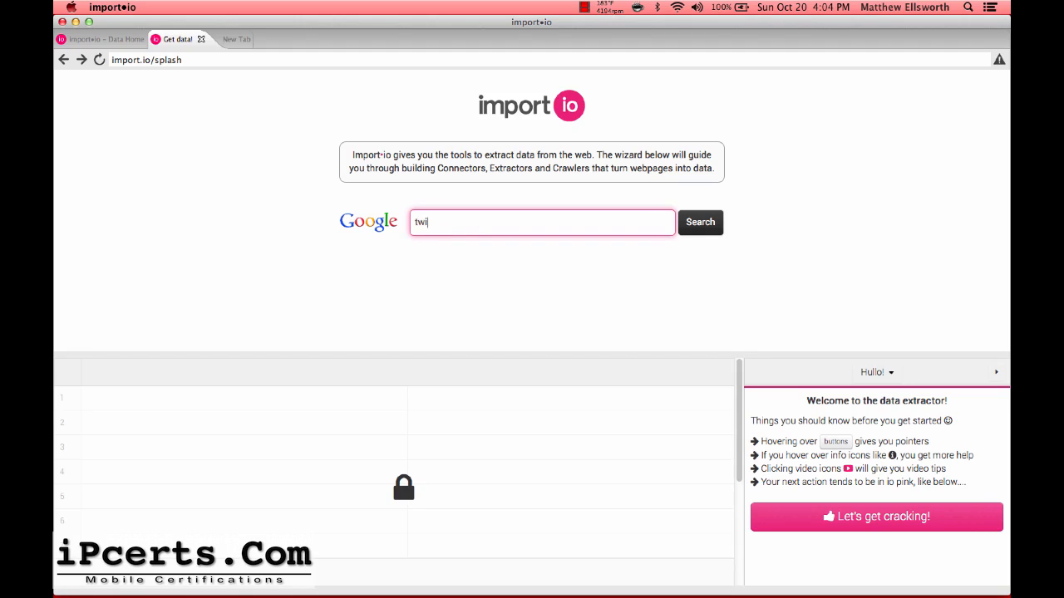
pyautogui.press('BackSpace')
pyautogui.press('BackSpace')
pyautogui.write('top')
pyautogui.write(' 111')
pyautogui.press('BackSpace')
pyautogui.press('BackSpace')
pyautogui.write('000 twitter users')
pyautogui.press('Return')
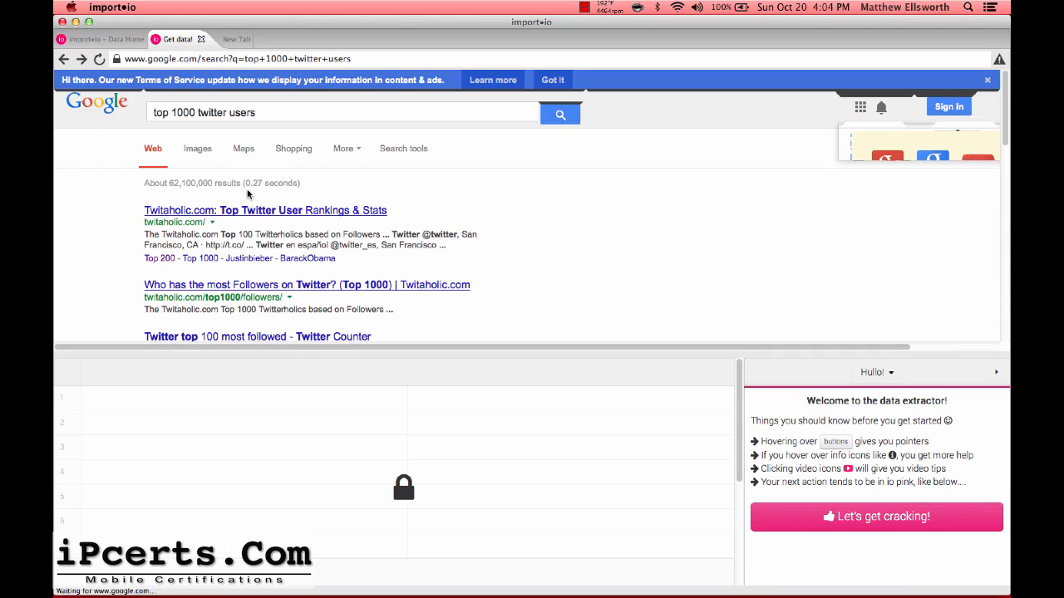
pyautogui.click(275, 212)
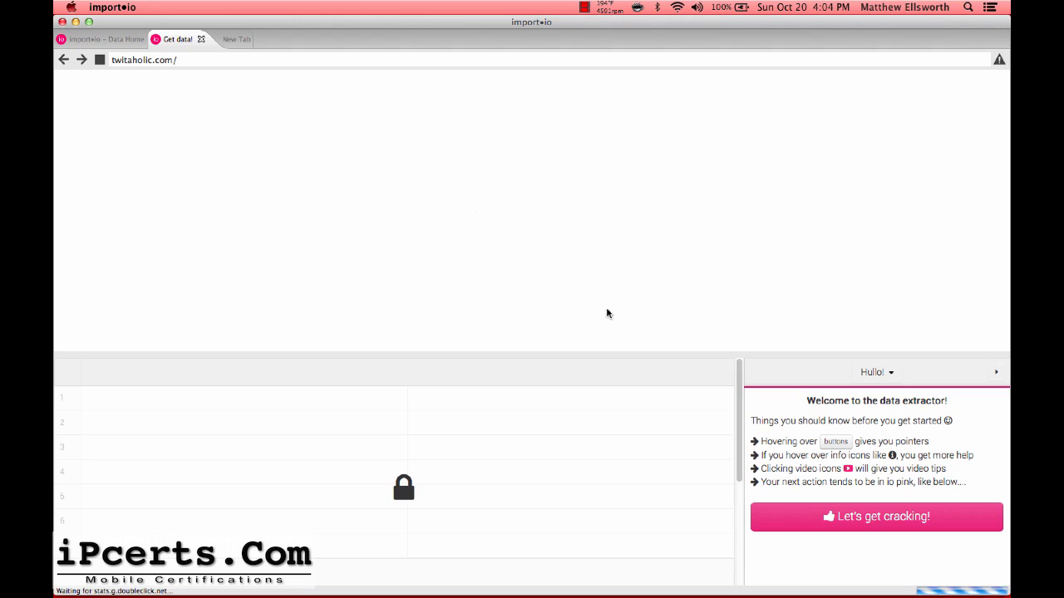
# Start the data extraction wizard on the Twitaholic page and choose Crawler as the extraction type
pyautogui.click(886, 519)
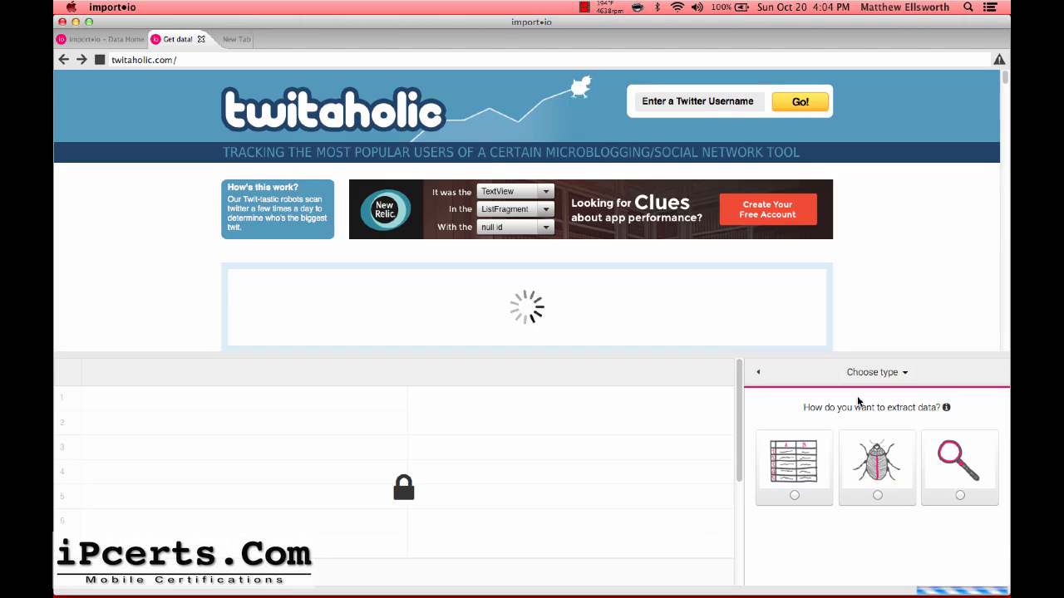
pyautogui.scroll(-5, 880, 225)
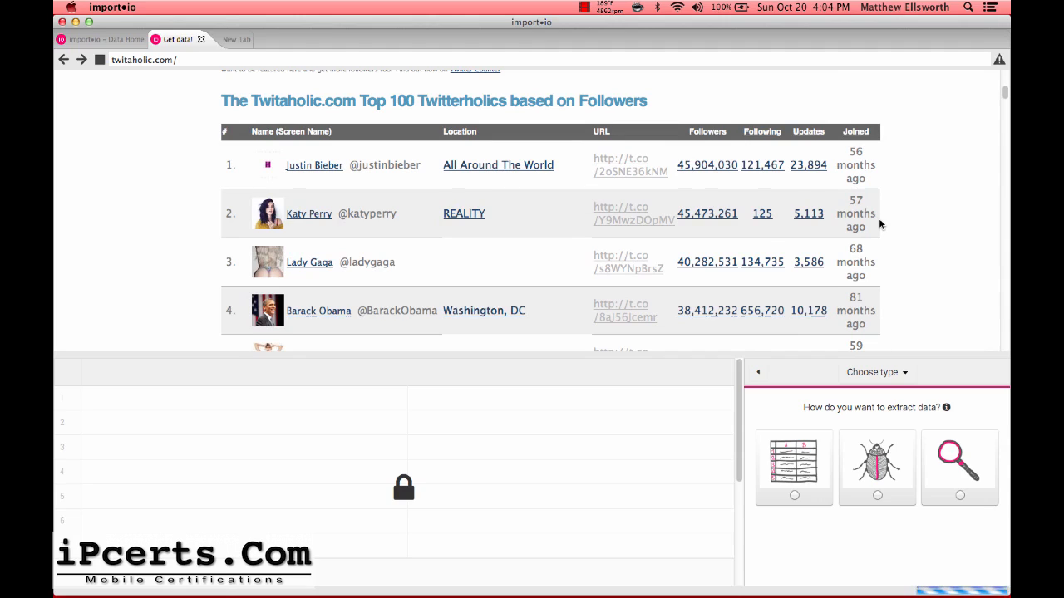
pyautogui.scroll(-5, 891, 190)
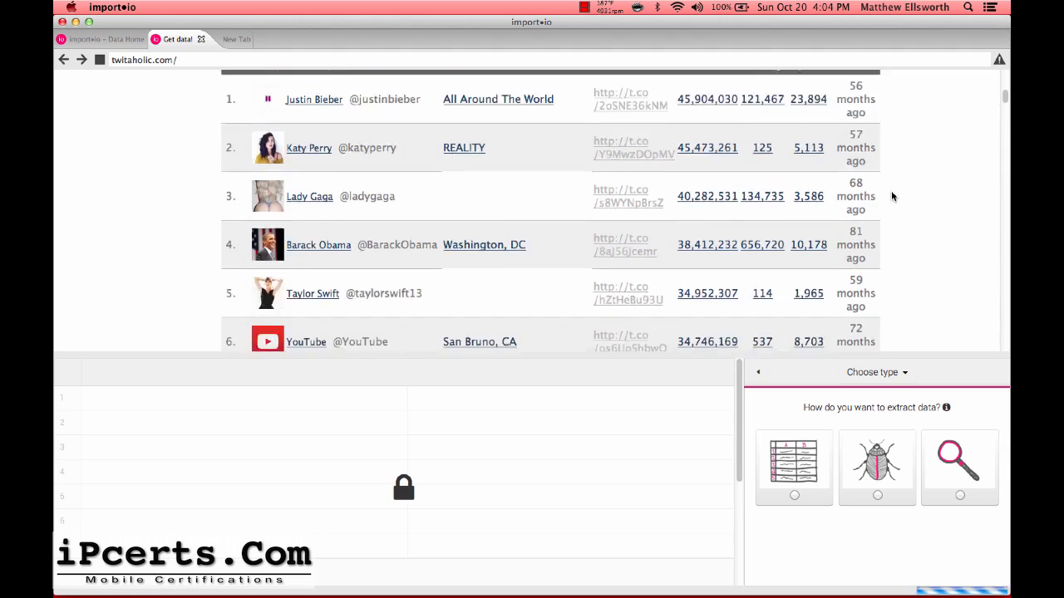
pyautogui.scroll(-1, 891, 197)
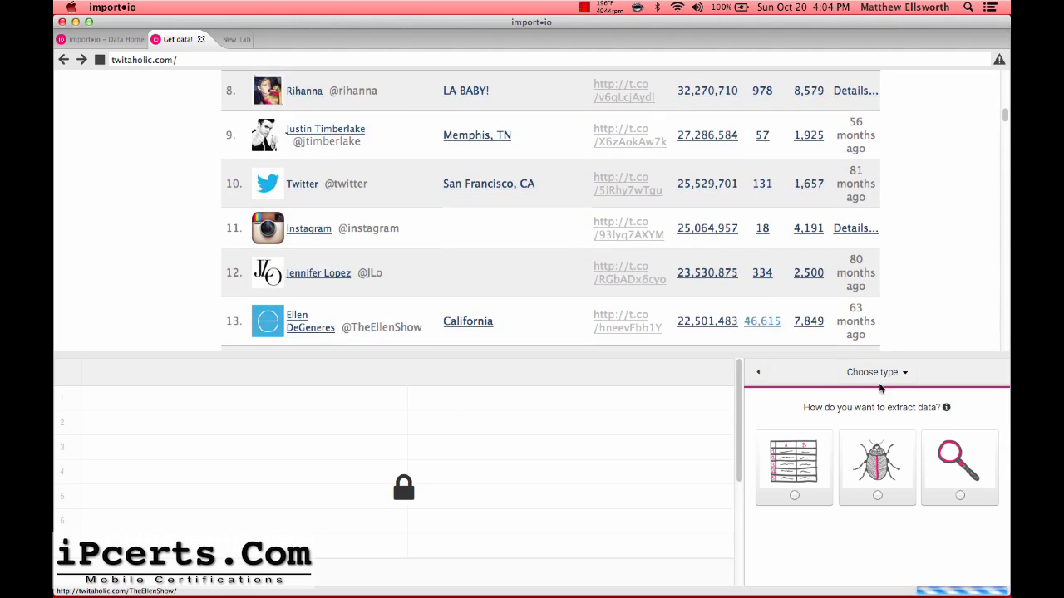
pyautogui.click(869, 453)
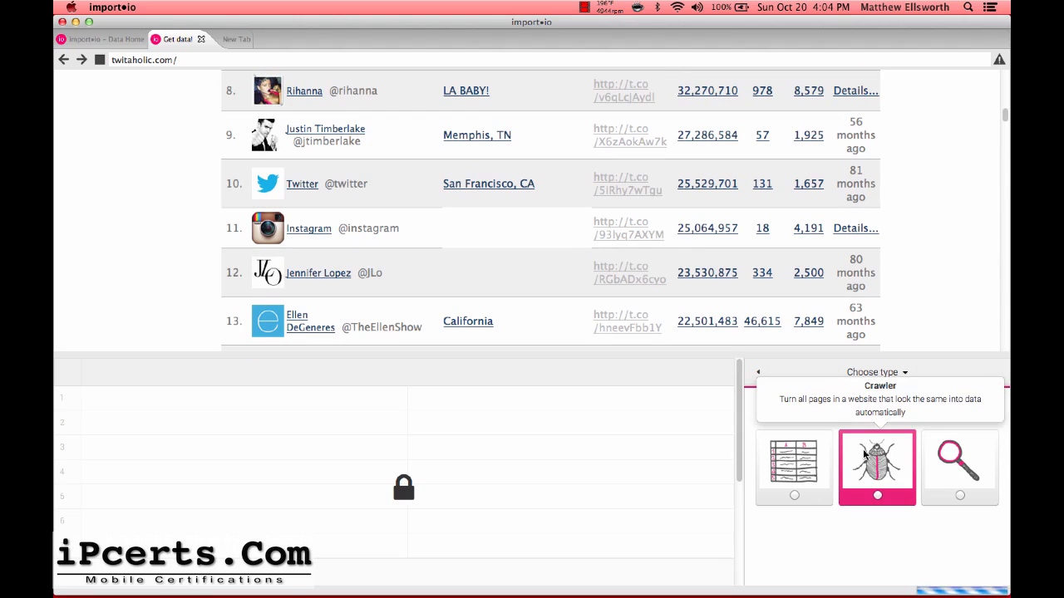
pyautogui.click(864, 455)
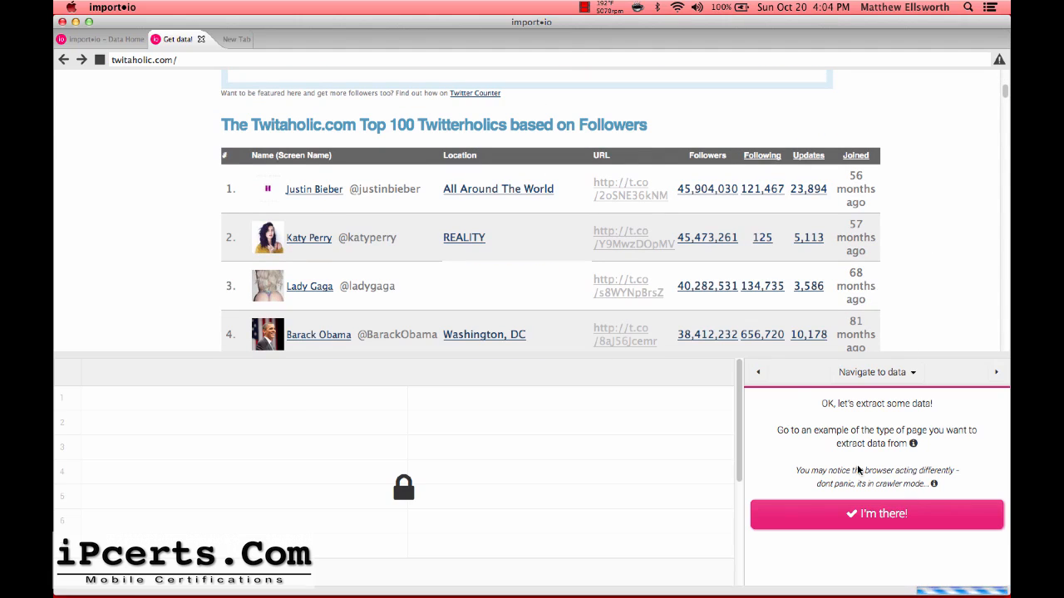
# Confirm the Twitaholic page as the example page and choose Multiple rows per page
pyautogui.click(827, 512)
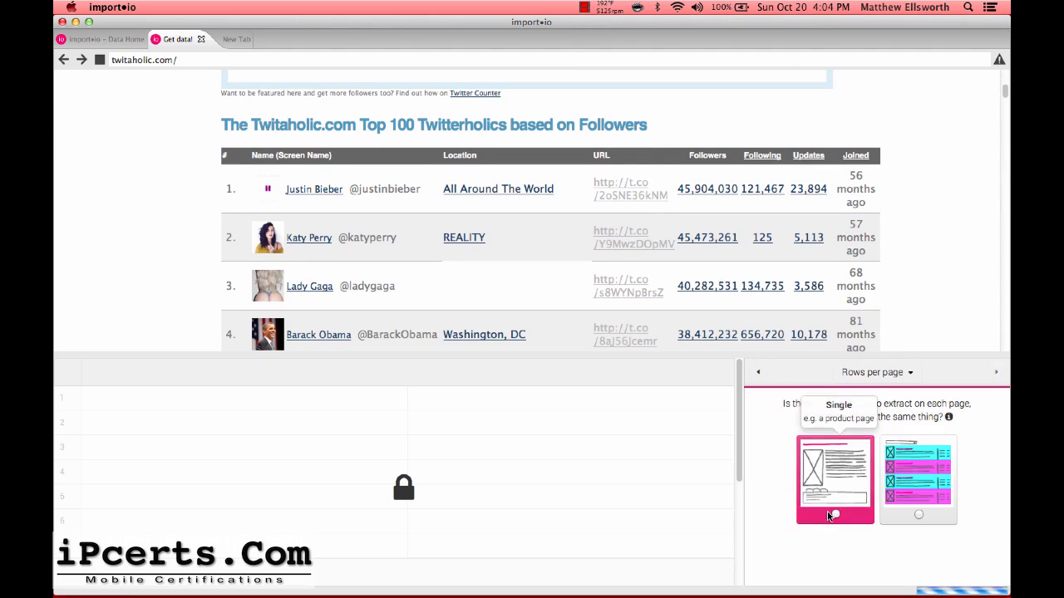
pyautogui.click(902, 468)
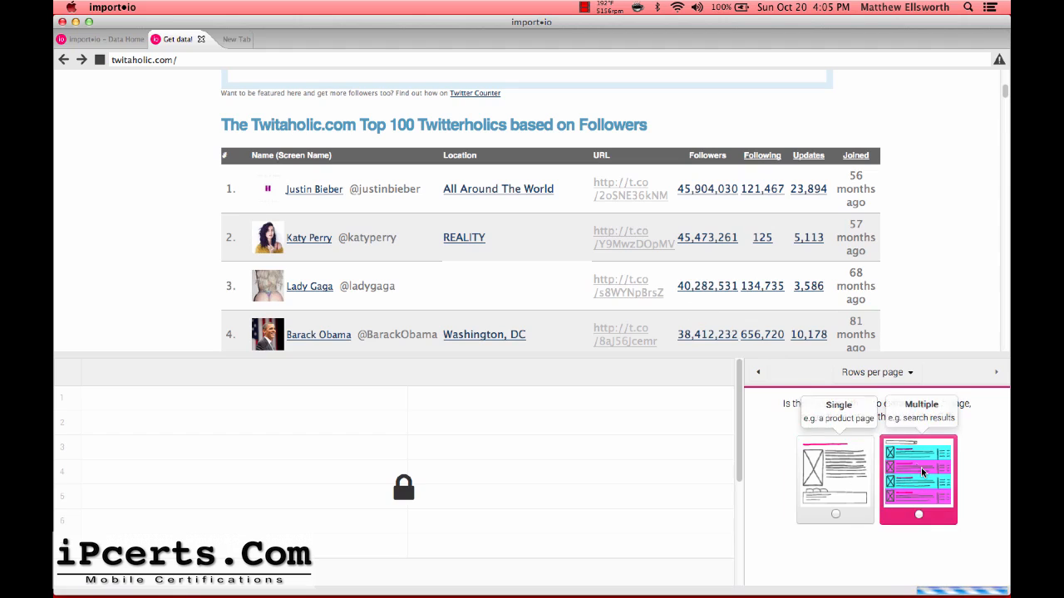
pyautogui.click(919, 471)
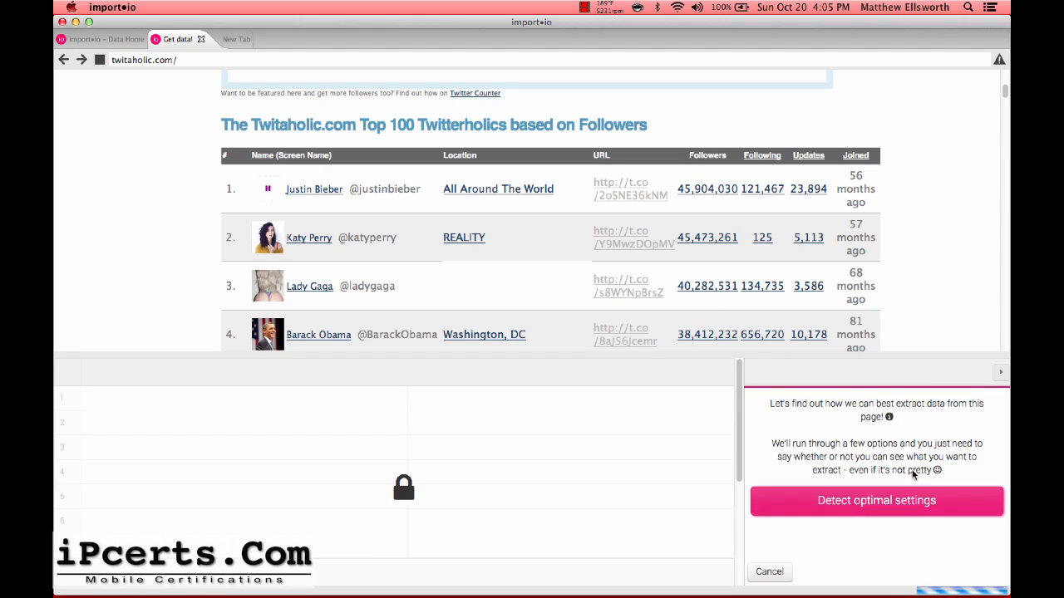
# Detect the optimal extraction settings and confirm that the followers table is still in the browser
pyautogui.click(865, 502)
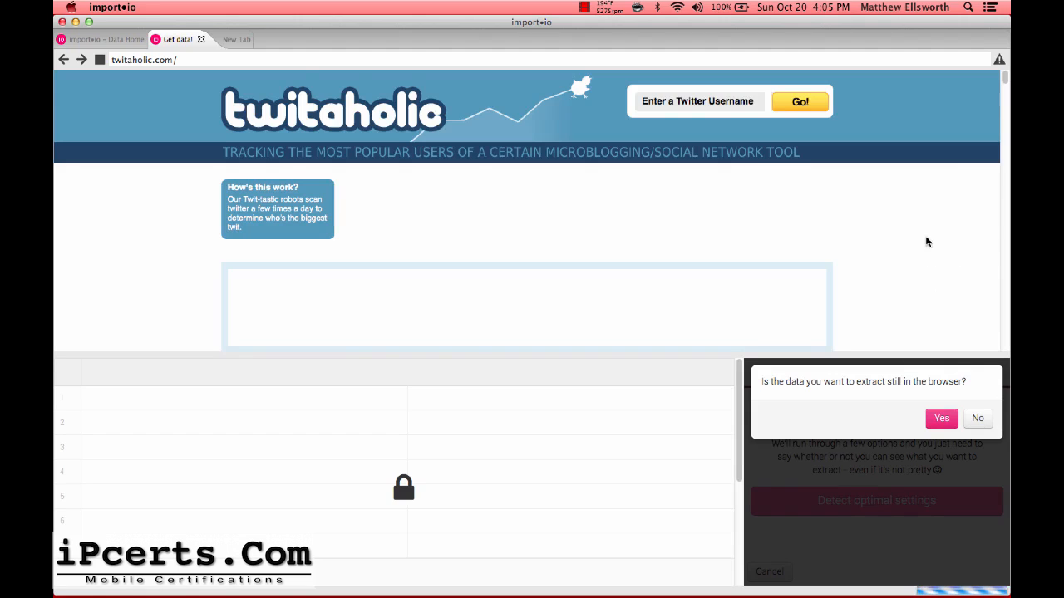
pyautogui.scroll(-5, 925, 241)
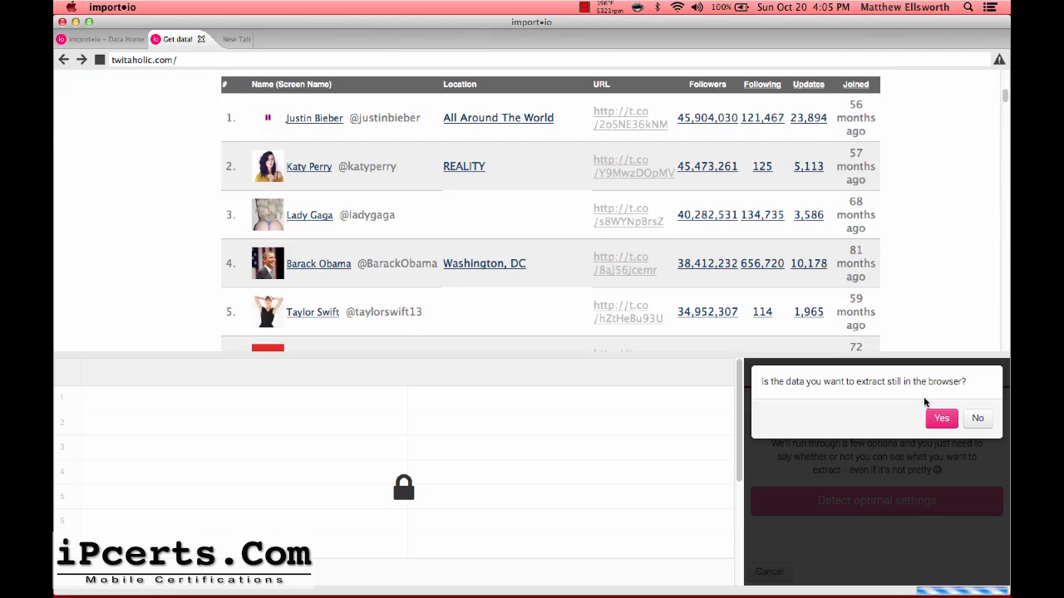
pyautogui.click(941, 419)
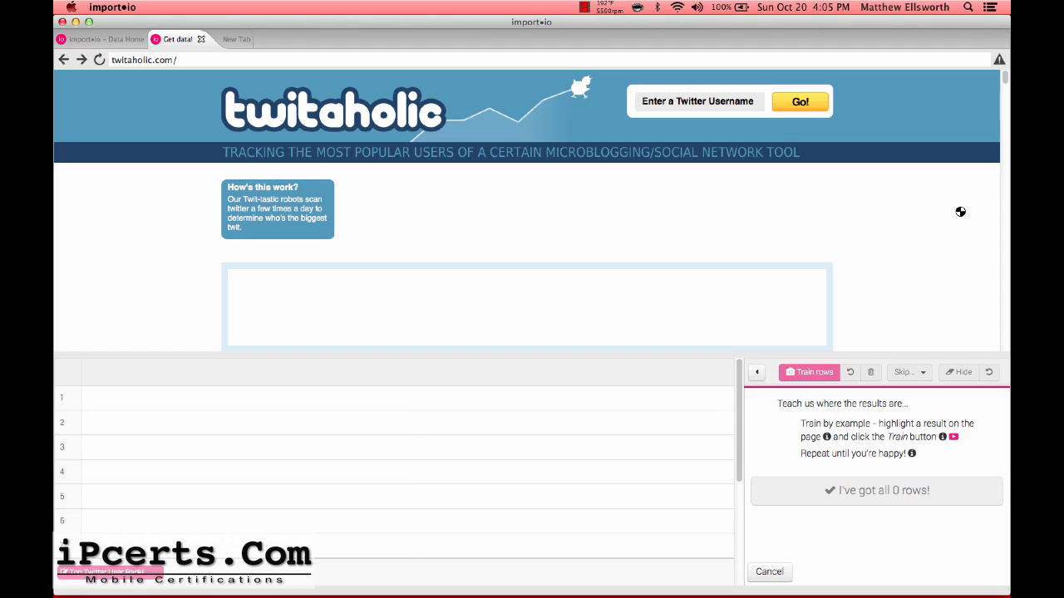
# Examine the Top 100 followers table through its last row and the links to the further ranking lists below it
pyautogui.scroll(-15, 906, 215)
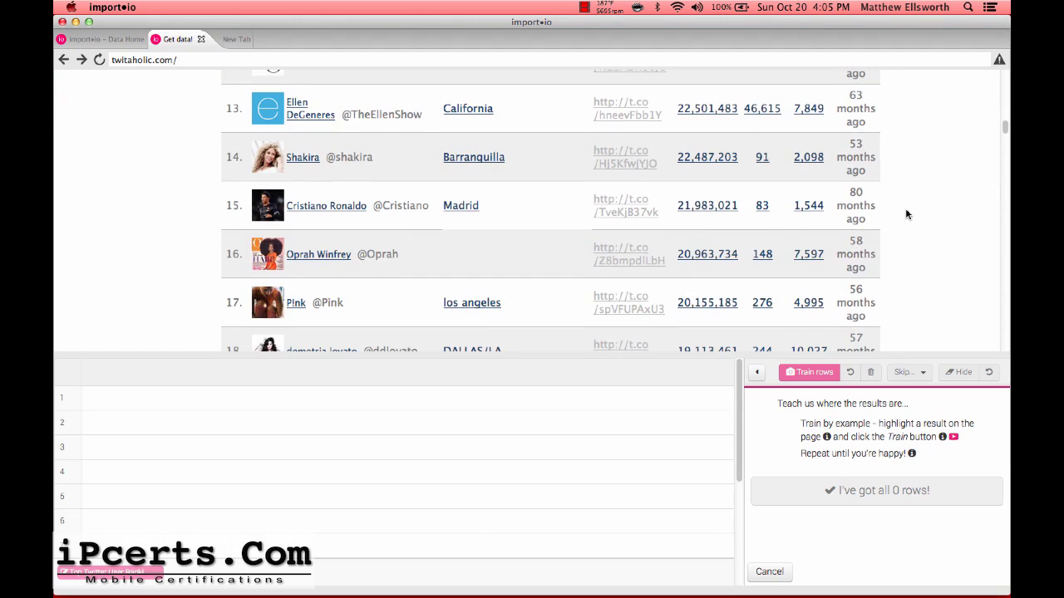
pyautogui.scroll(-20, 906, 214)
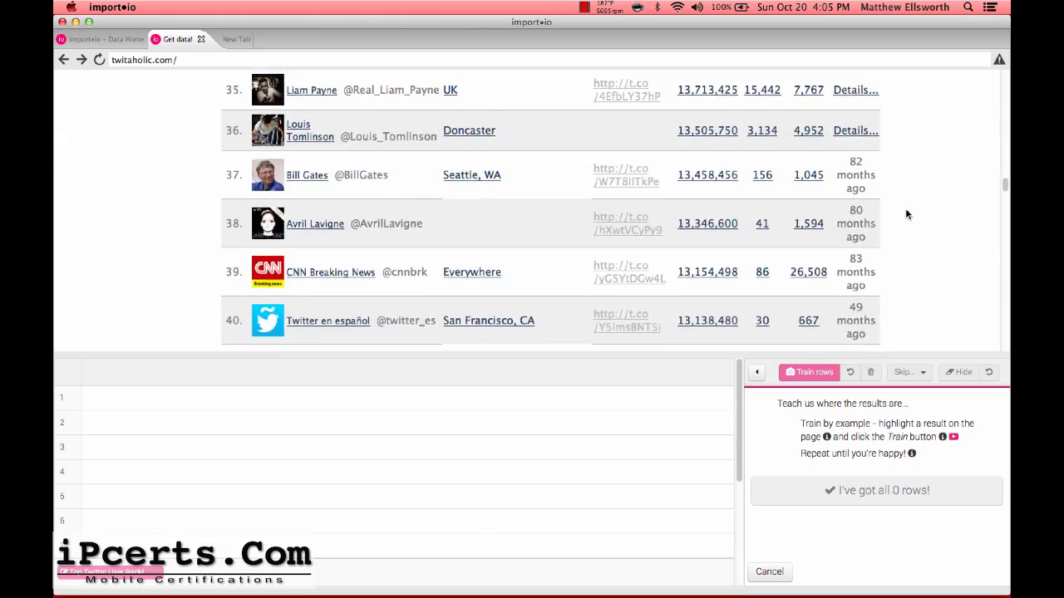
pyautogui.scroll(-12, 906, 214)
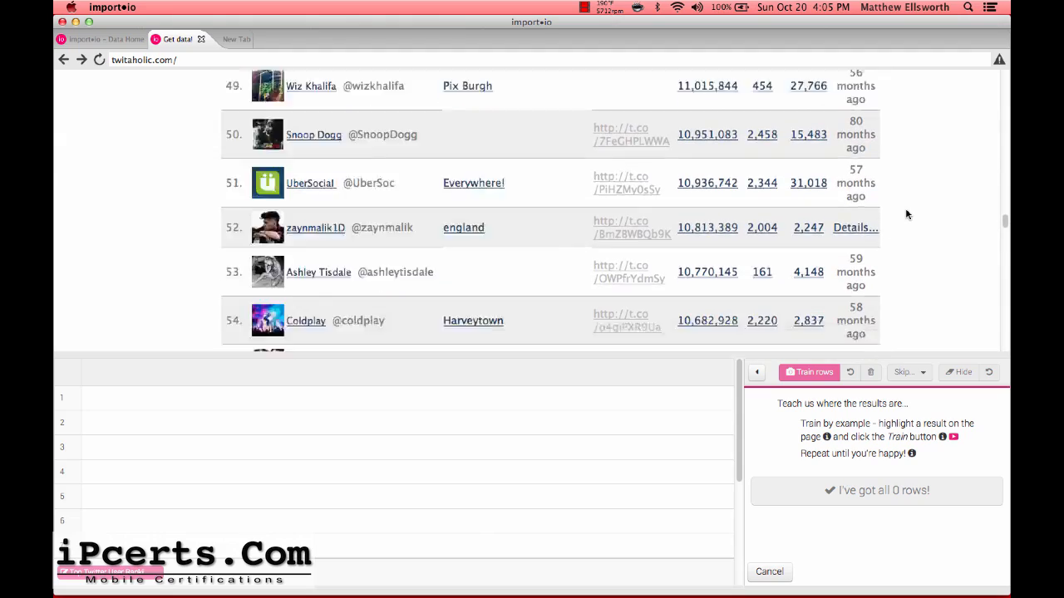
pyautogui.scroll(-20, 906, 214)
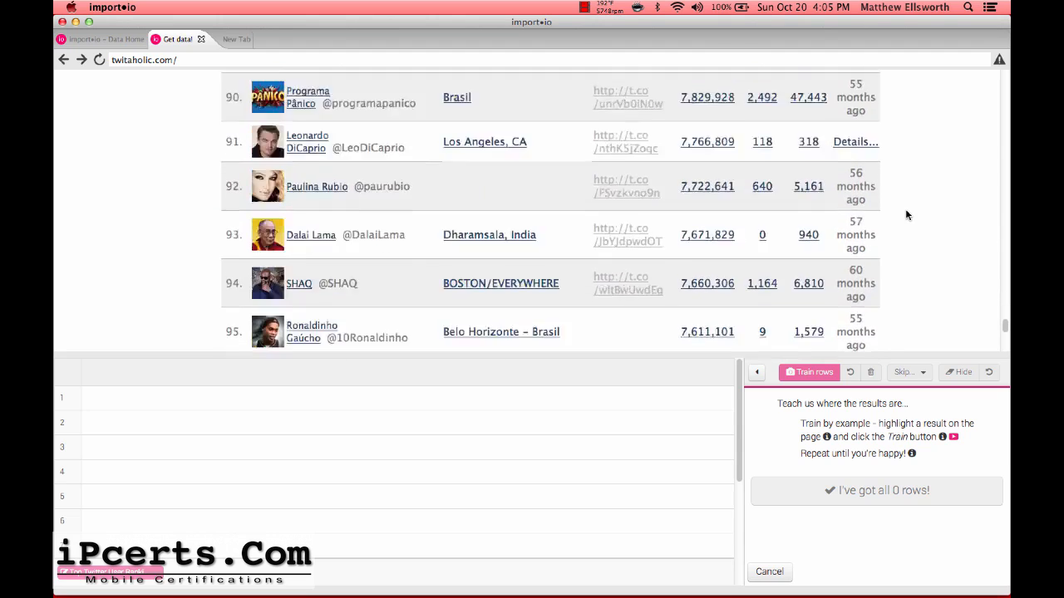
pyautogui.scroll(-7, 906, 215)
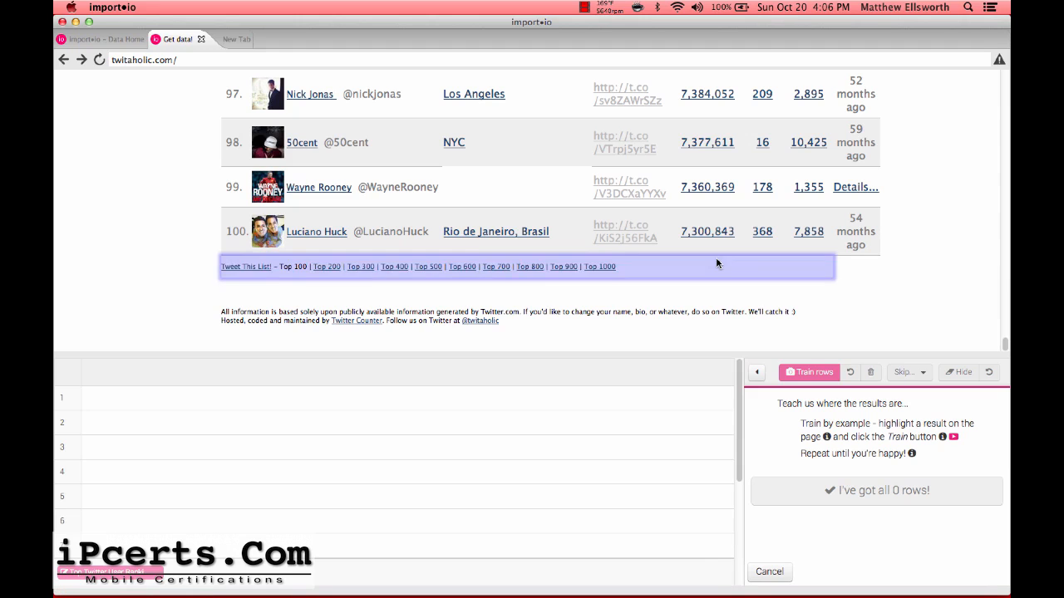
pyautogui.scroll(10, 940, 295)
pyautogui.scroll(15, 941, 297)
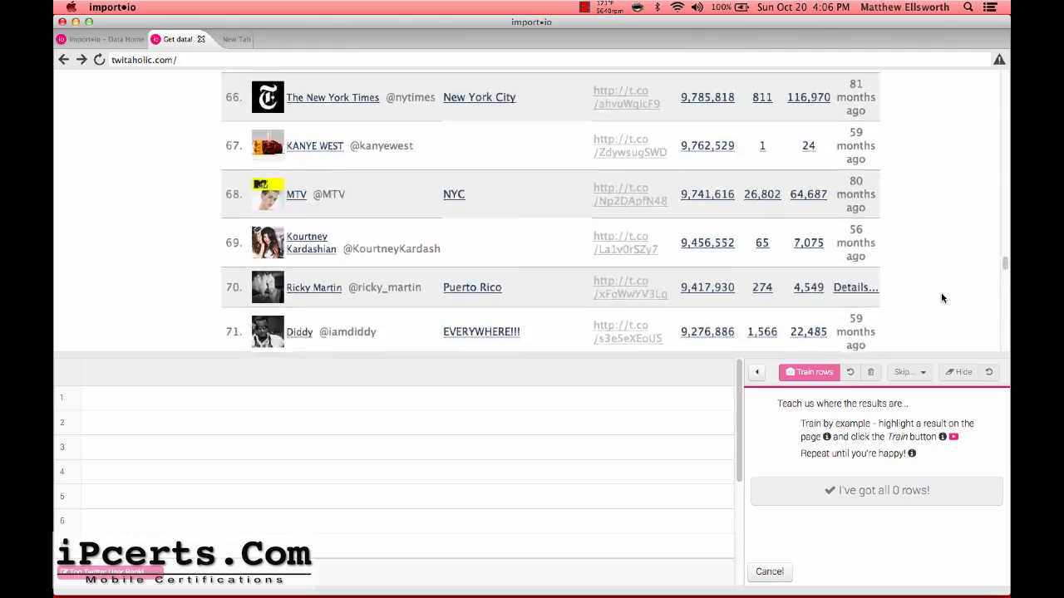
pyautogui.scroll(11, 942, 298)
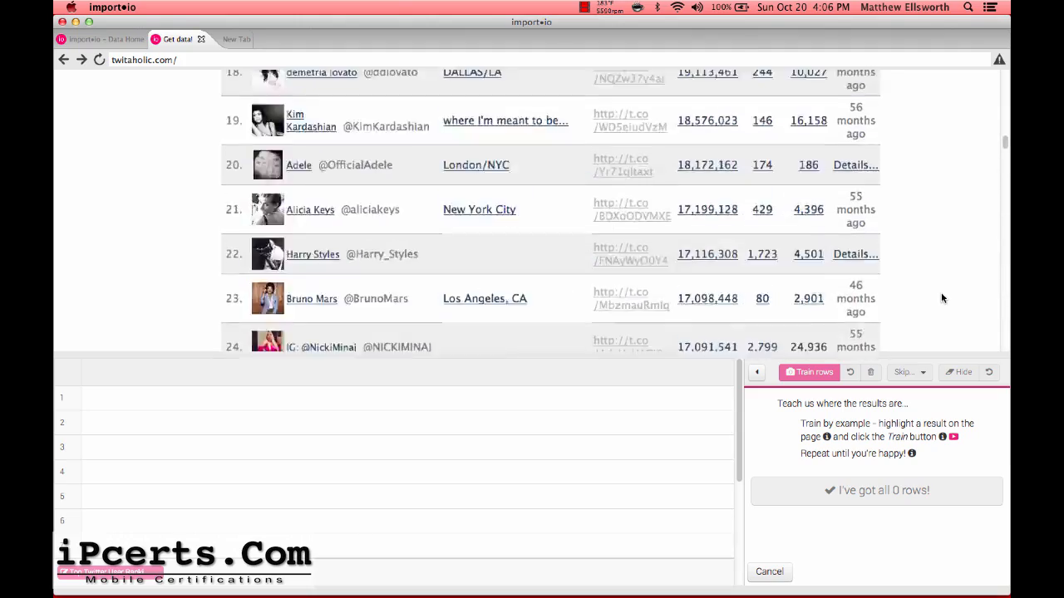
pyautogui.scroll(3, 941, 291)
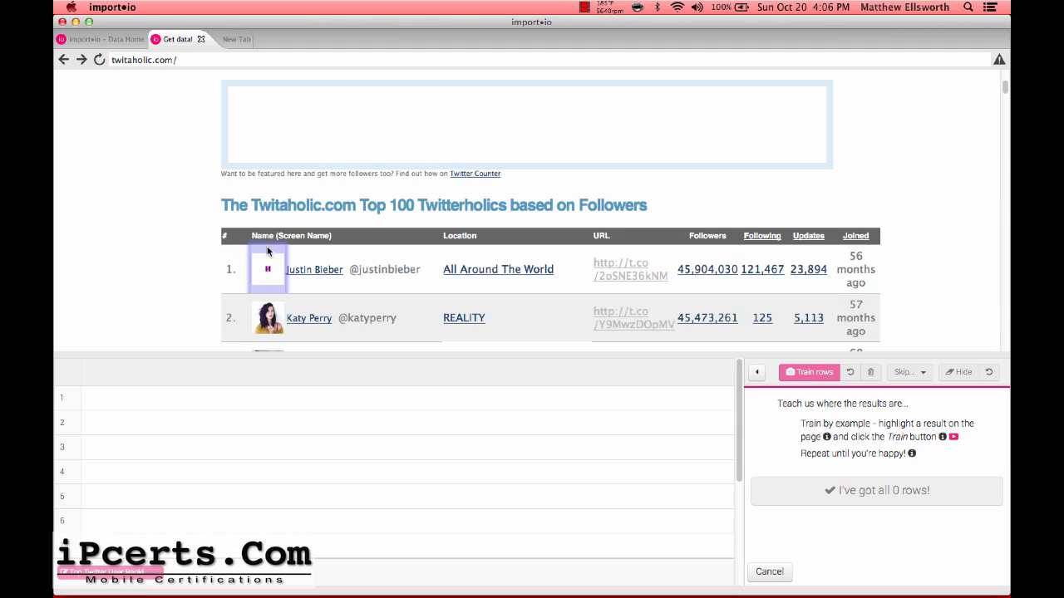
# Train the row detection with the complete table rows ranked 1 and 2 as examples
pyautogui.moveTo(221, 253); pyautogui.dragTo(889, 290)
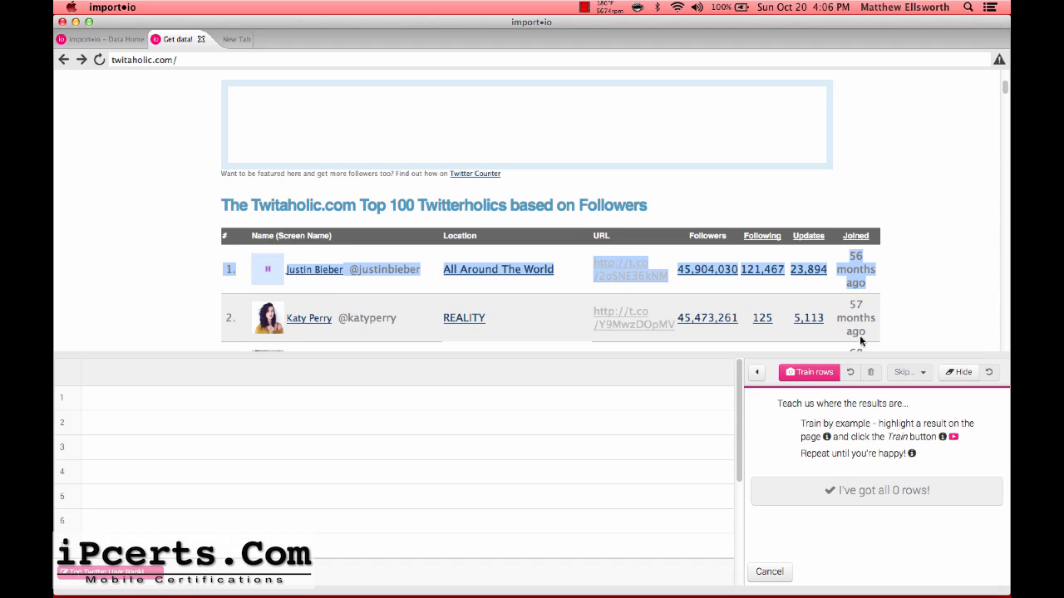
pyautogui.click(818, 376)
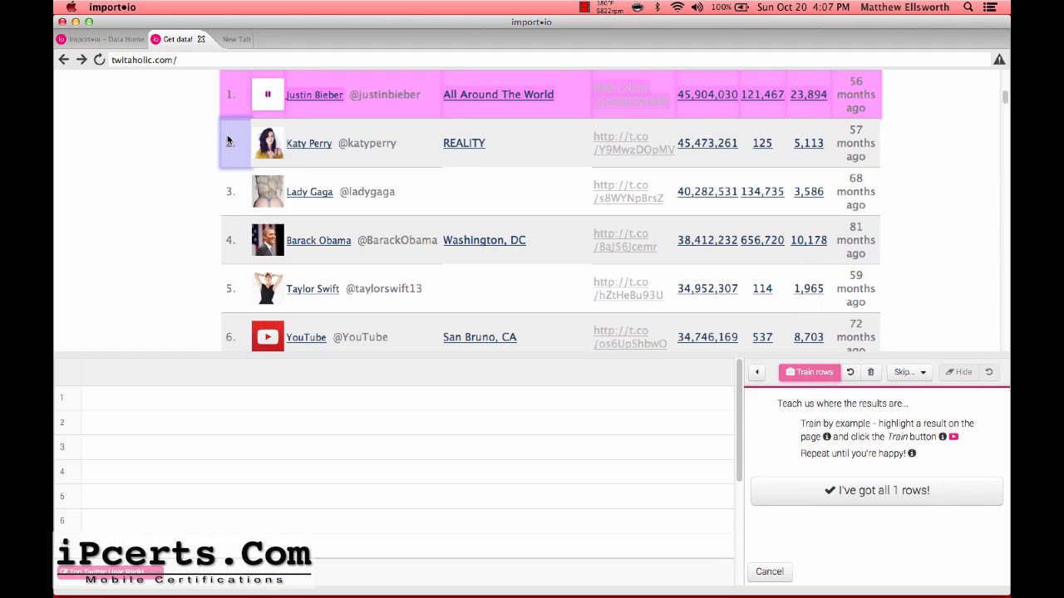
pyautogui.moveTo(228, 141); pyautogui.dragTo(851, 155)
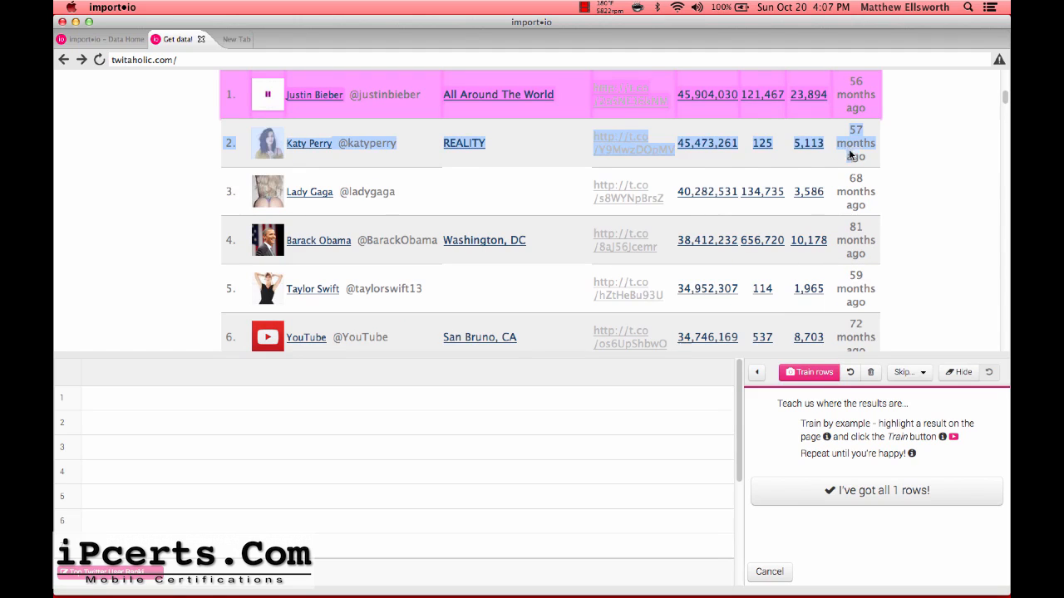
pyautogui.click(818, 372)
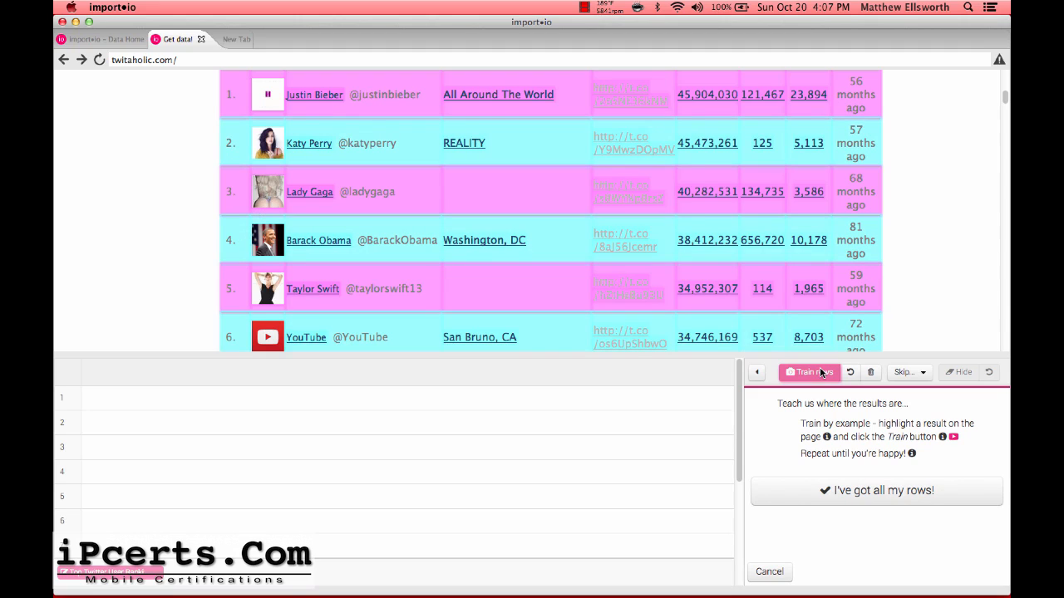
# Check the highlighted rows across the followers table and confirm that all rows are captured
pyautogui.click(861, 485)
pyautogui.scroll(-10, 888, 252)
pyautogui.scroll(7, 888, 252)
pyautogui.scroll(8, 888, 252)
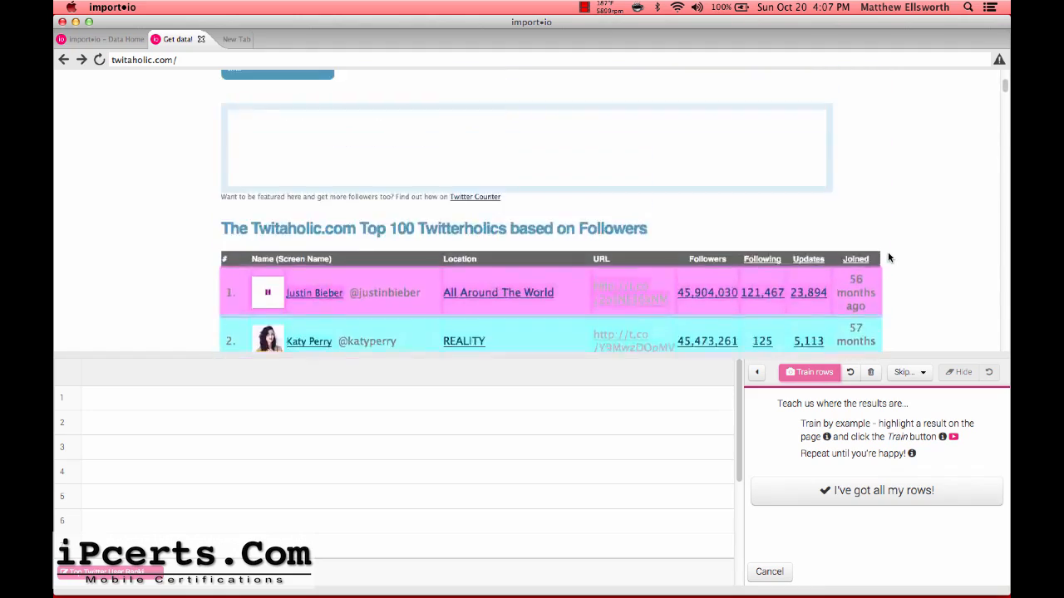
pyautogui.scroll(-5, 888, 252)
pyautogui.scroll(2, 888, 257)
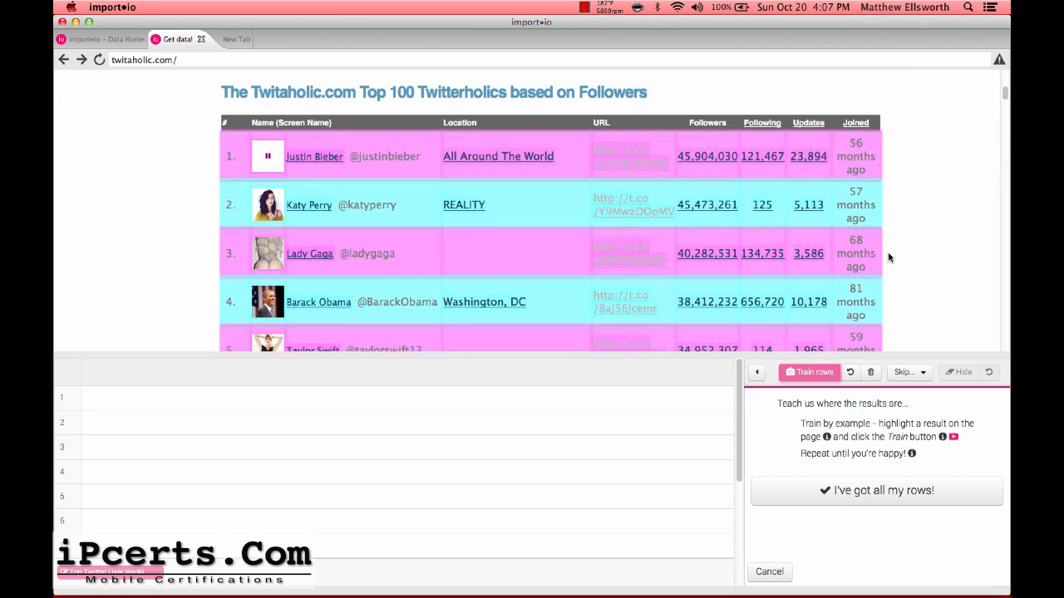
pyautogui.click(861, 490)
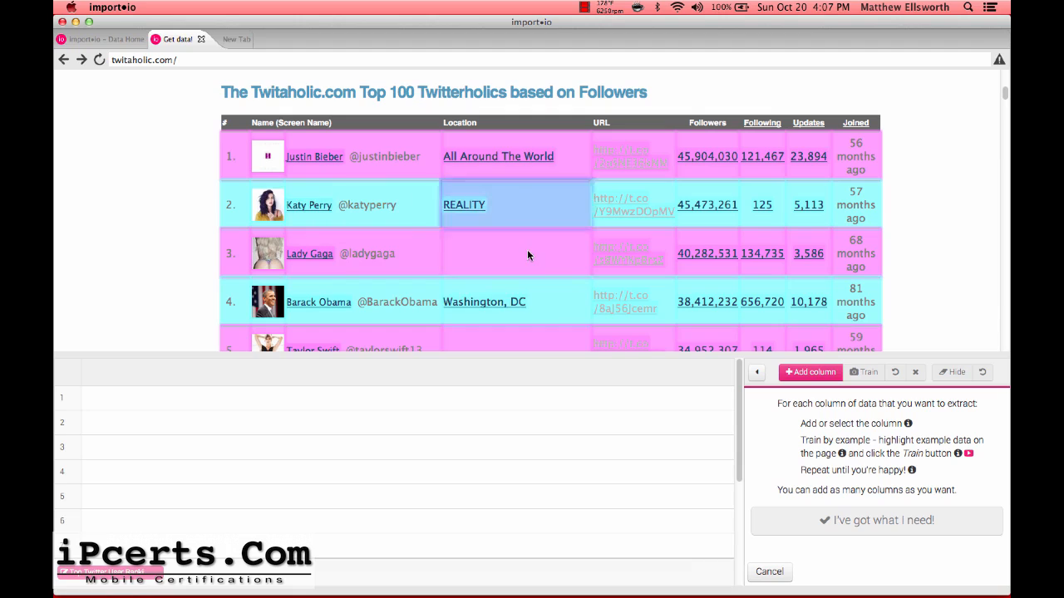
# Add an Image column named "thumbnail" and train it with the profile picture in the first row
pyautogui.click(789, 374)
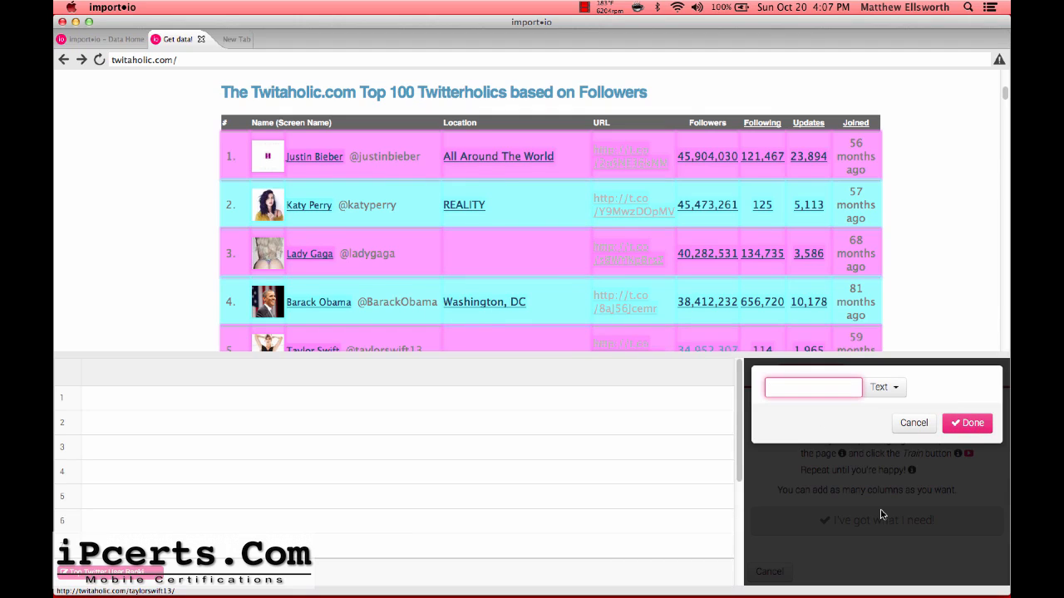
pyautogui.write('thumbnail')
pyautogui.click(893, 387)
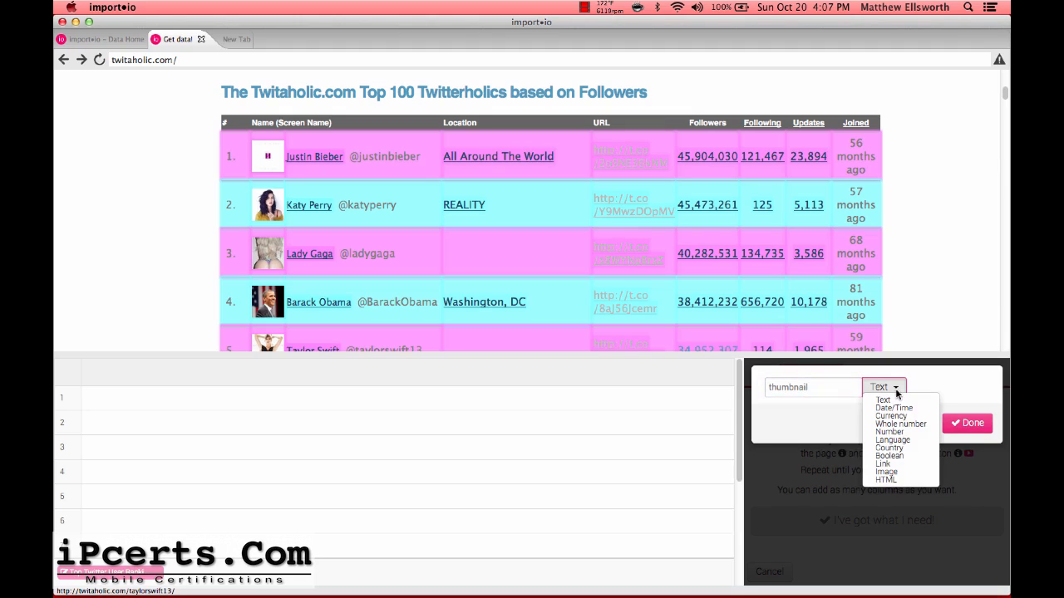
pyautogui.click(901, 471)
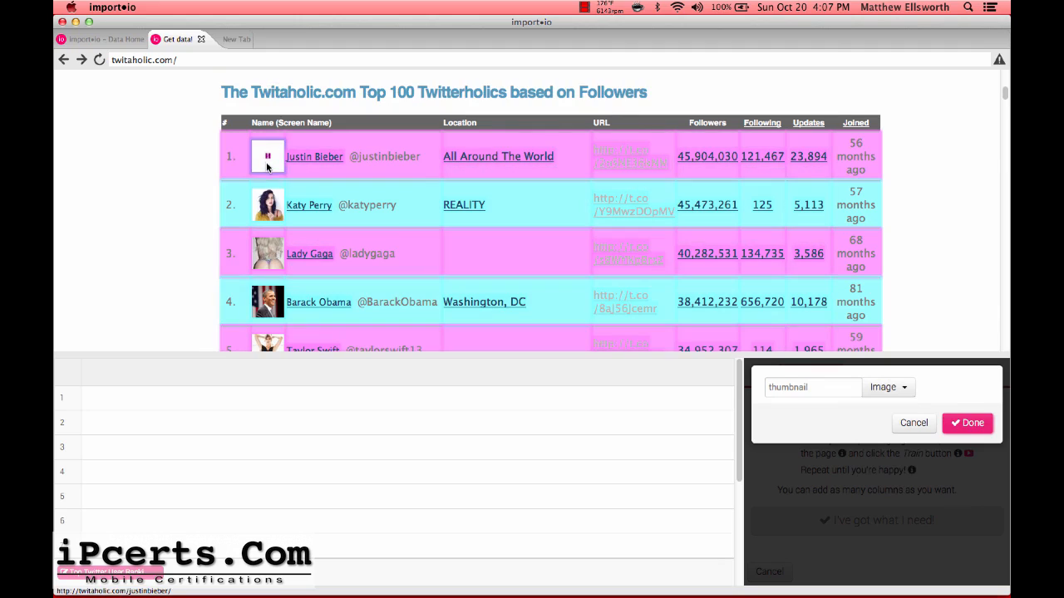
pyautogui.click(966, 423)
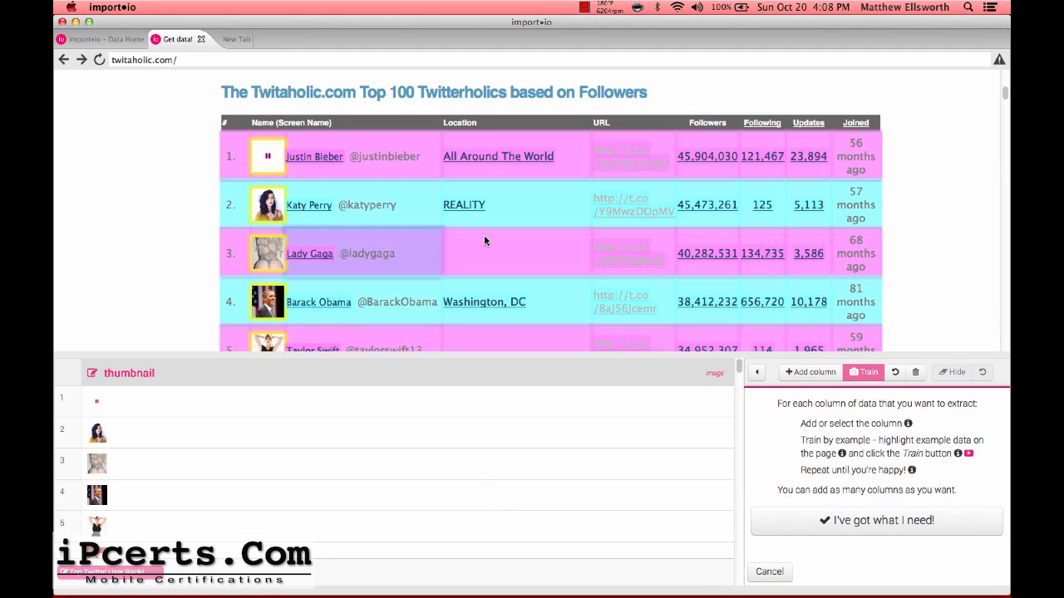
# Add a Link column named "name_link" and train it with the linked display name in the first row
pyautogui.click(810, 373)
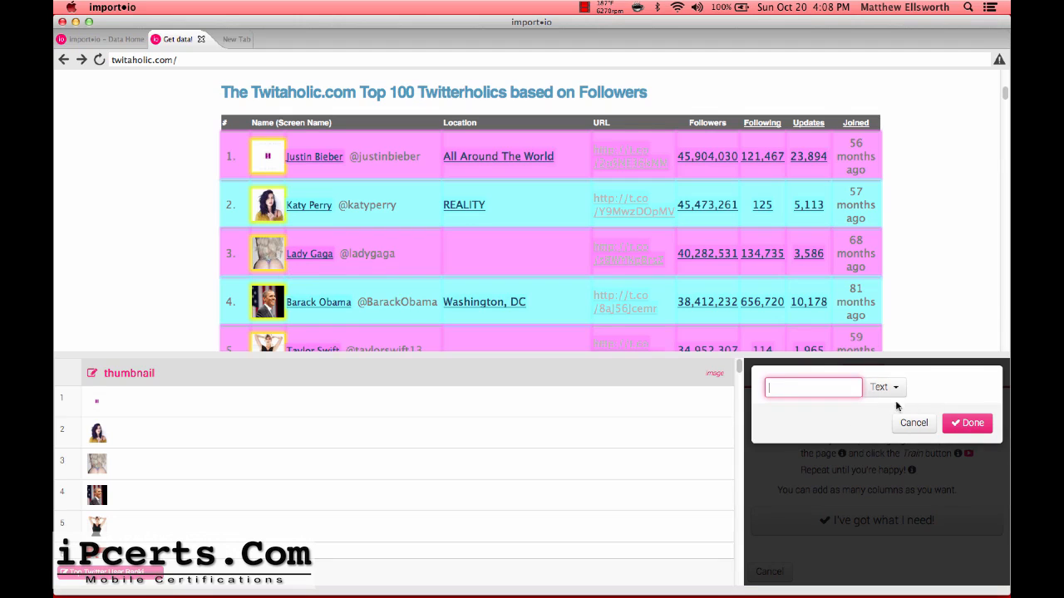
pyautogui.click(329, 153)
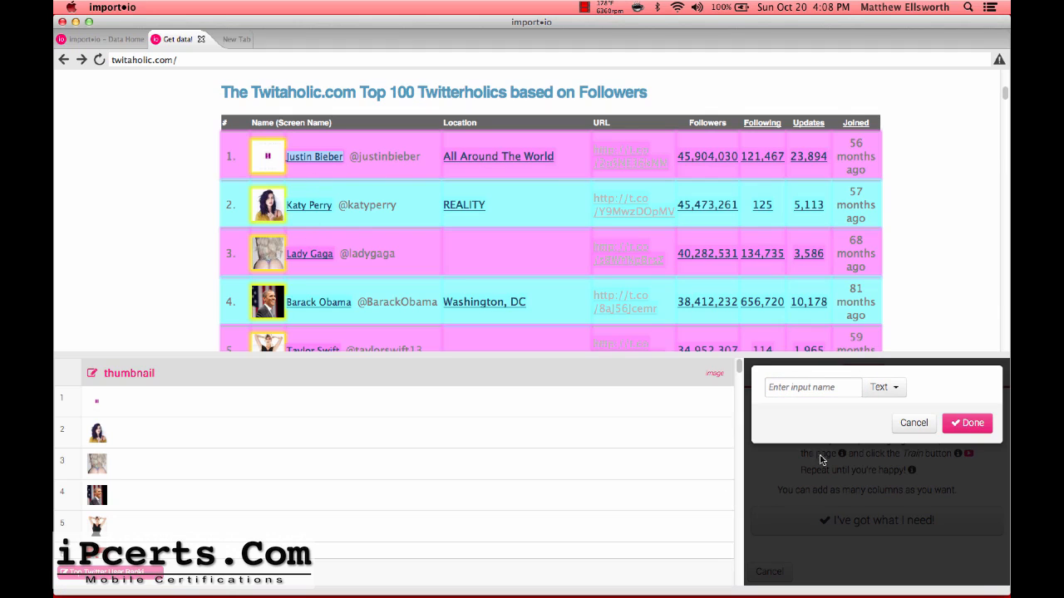
pyautogui.click(816, 394)
pyautogui.write('name')
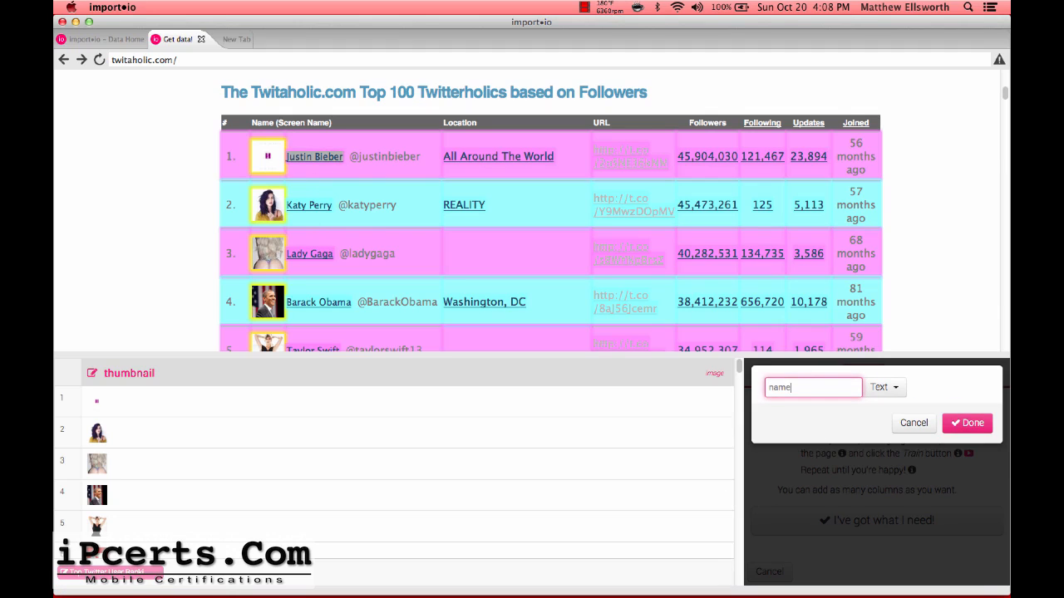
pyautogui.write('_link')
pyautogui.click(884, 387)
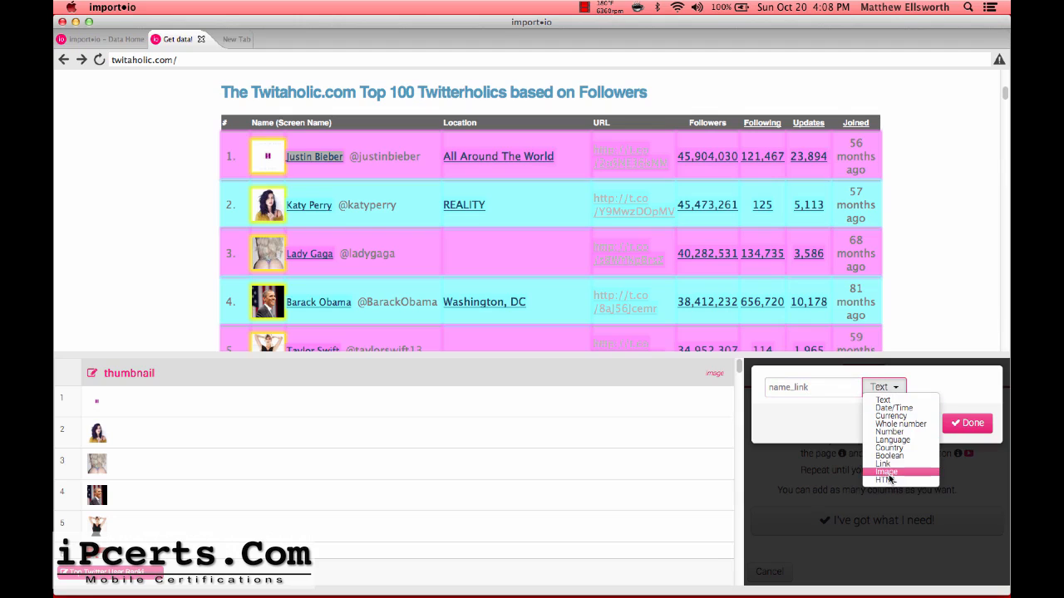
pyautogui.click(888, 465)
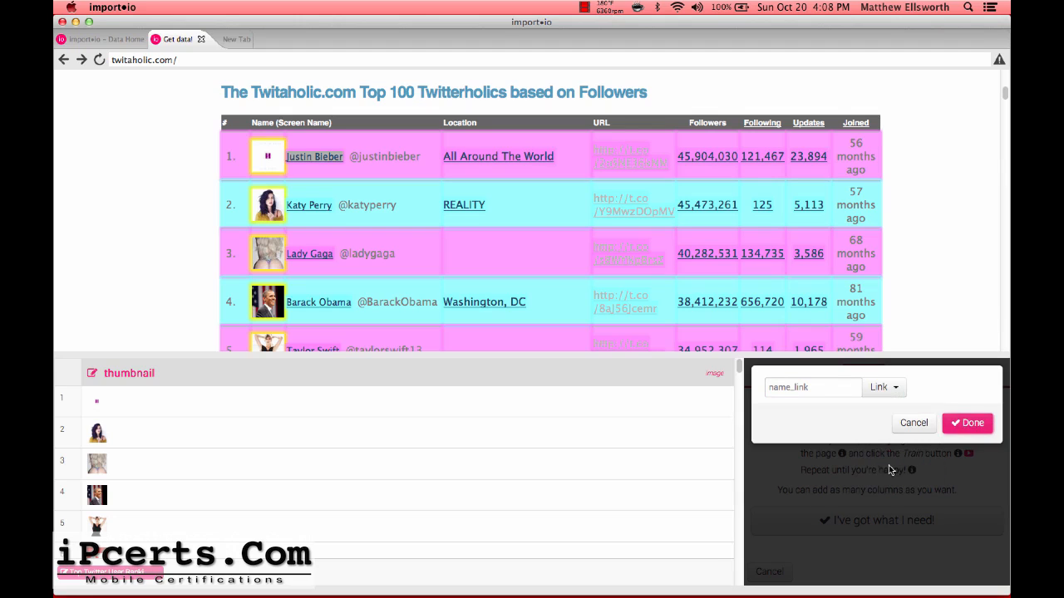
pyautogui.click(976, 428)
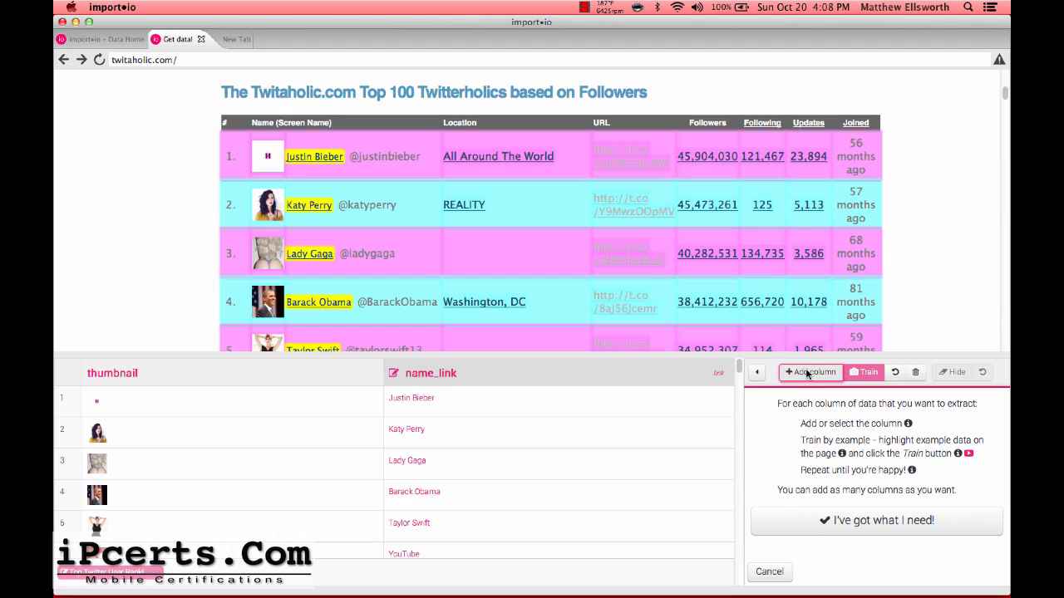
# Add a Text column named "screen_name" and train it with the @ handle in the first row
pyautogui.click(811, 373)
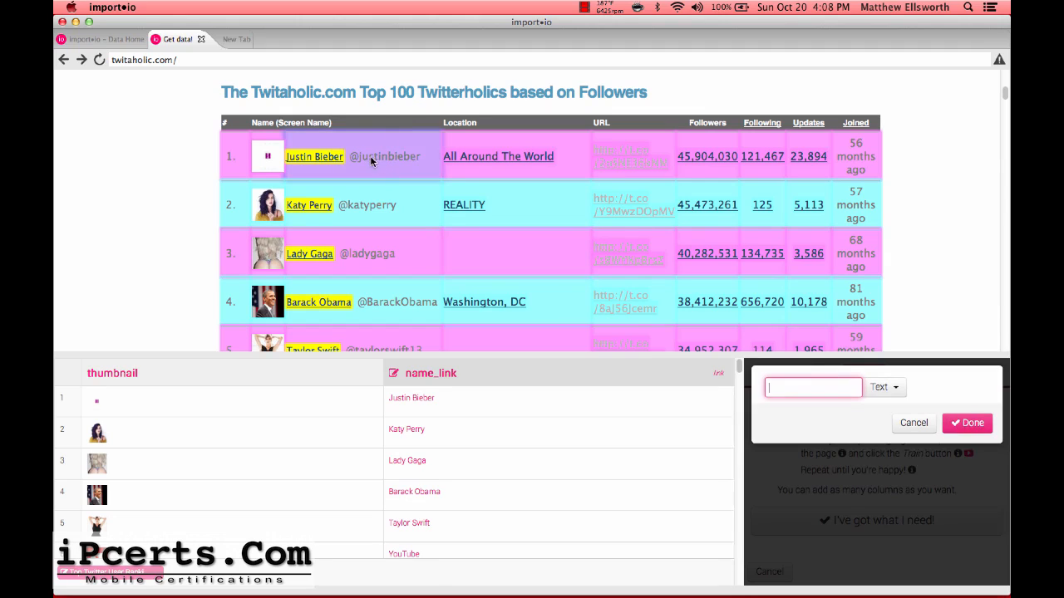
pyautogui.moveTo(352, 158); pyautogui.dragTo(382, 158)
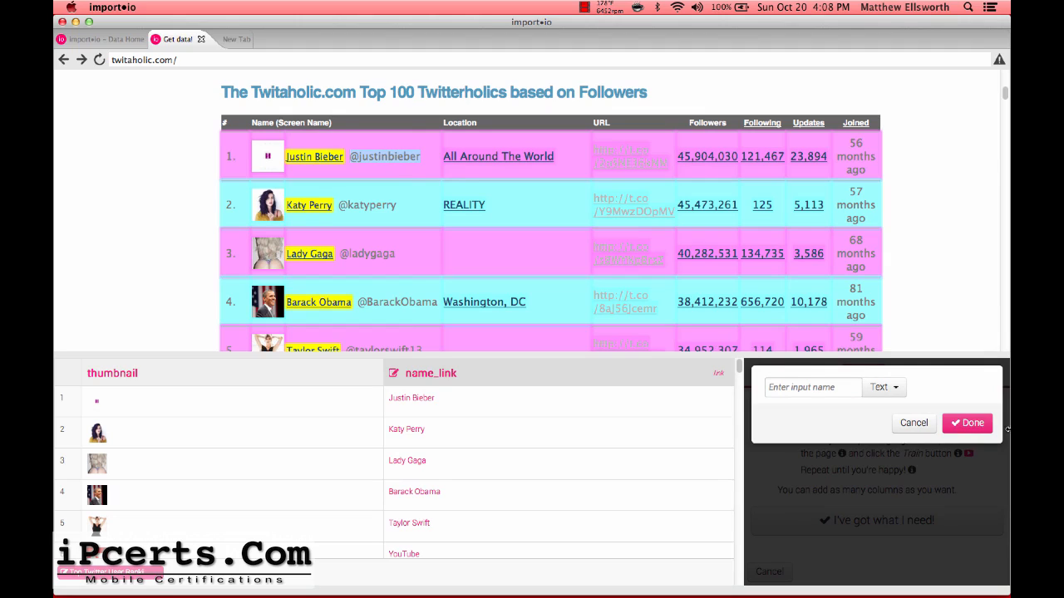
pyautogui.click(816, 386)
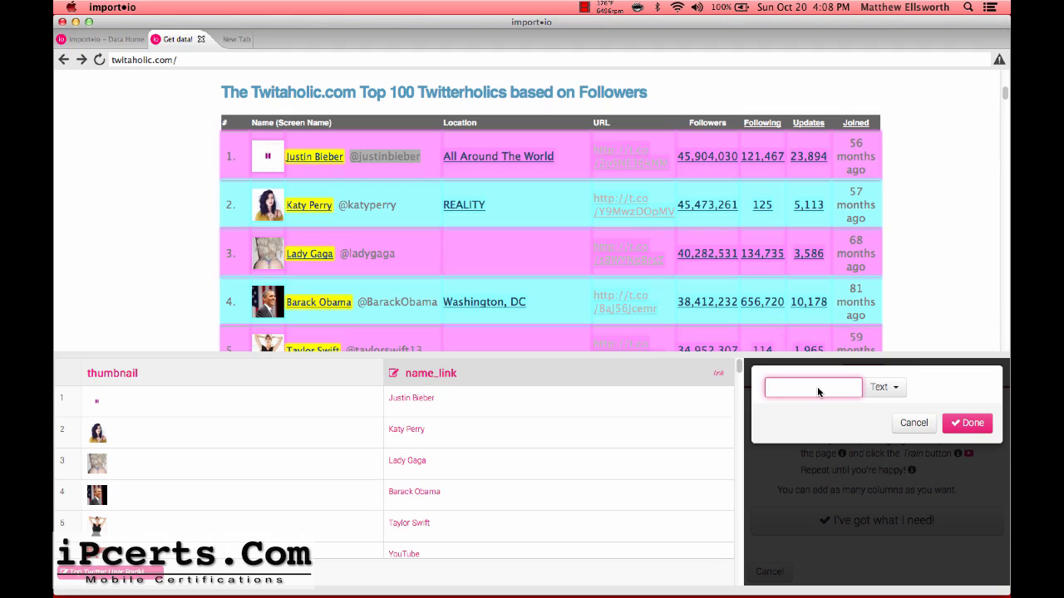
pyautogui.write('screenna')
pyautogui.press('BackSpace')
pyautogui.write('_name')
pyautogui.press('Return')
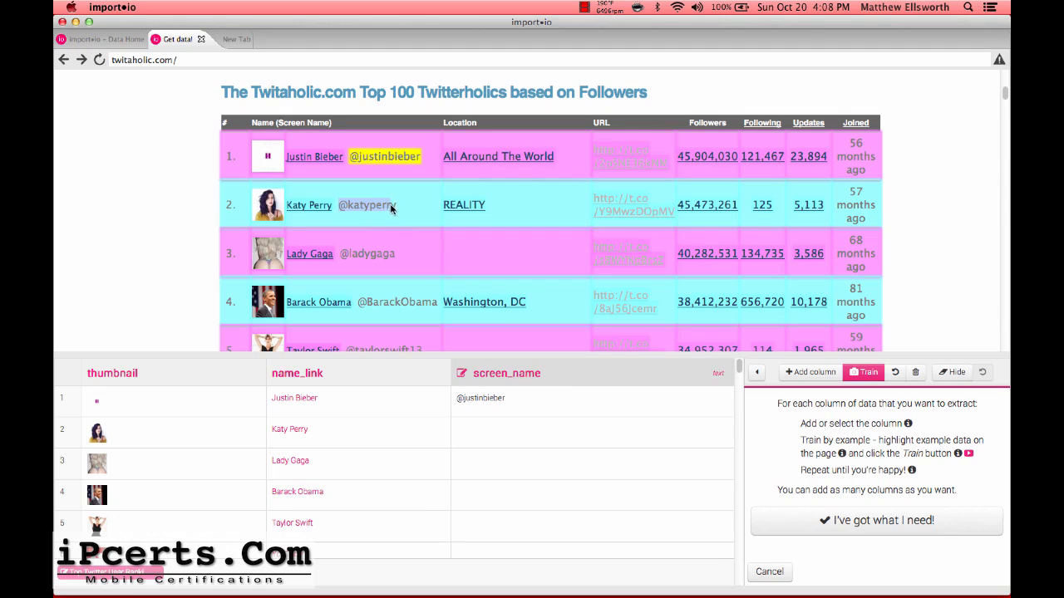
# Train the screen_name column with the handles ranked 2 and 4 as further examples and check the highlighted handles down the table
pyautogui.click(864, 372)
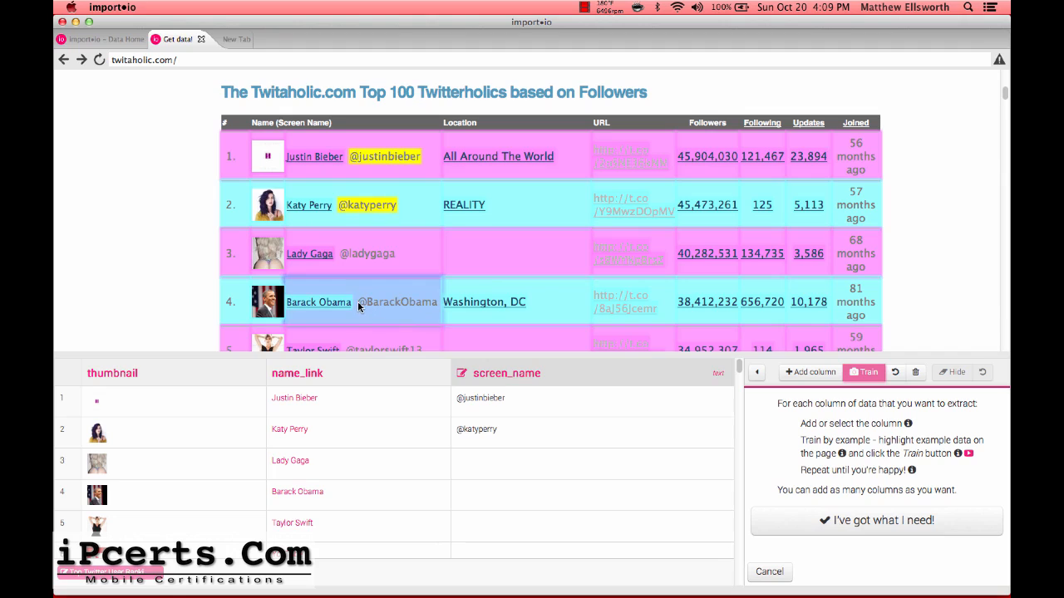
pyautogui.click(875, 376)
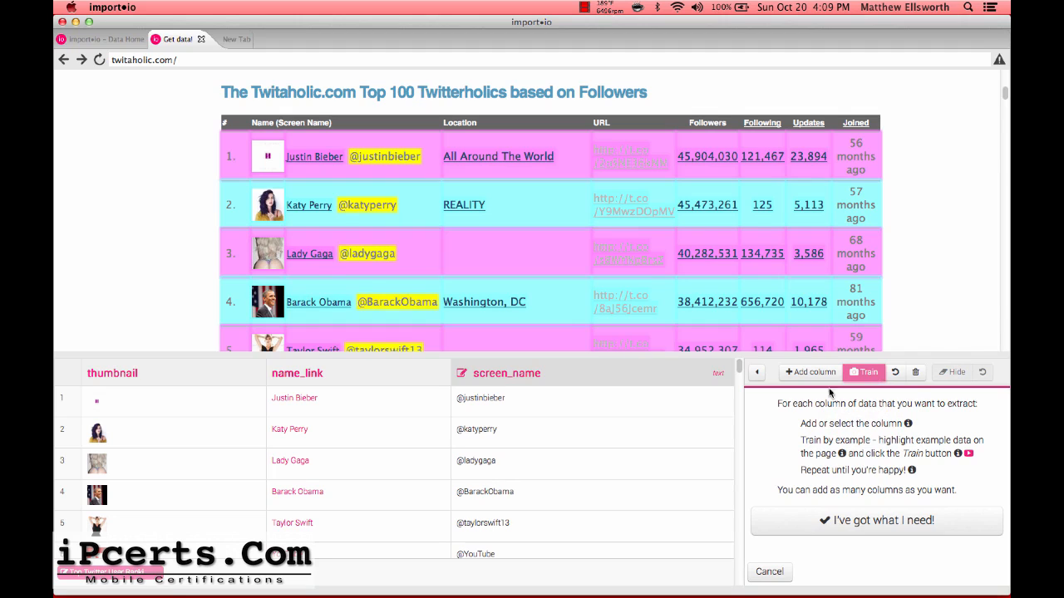
pyautogui.scroll(-15, 418, 202)
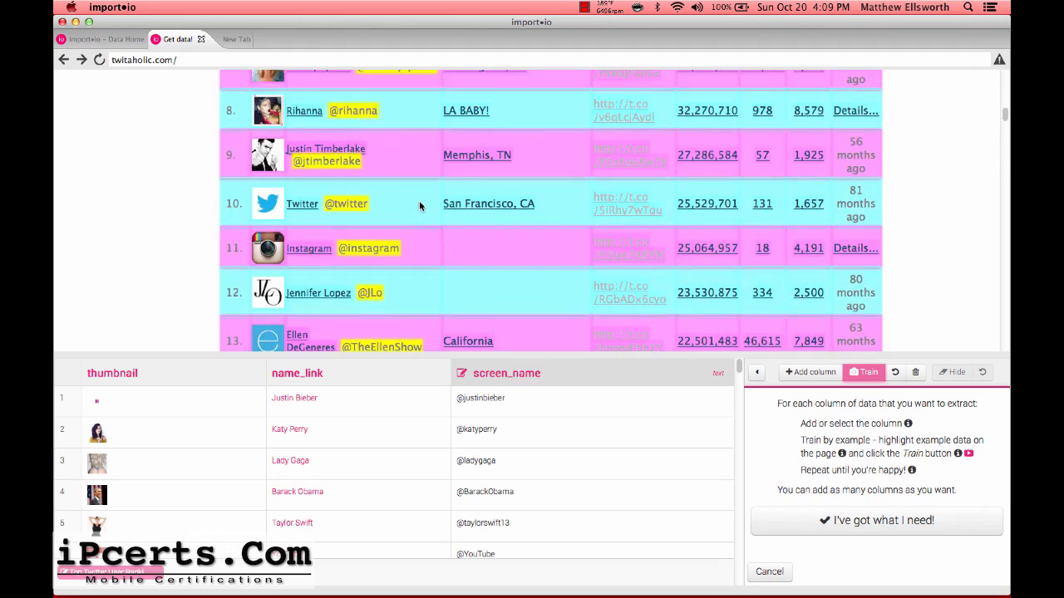
pyautogui.scroll(-7, 419, 206)
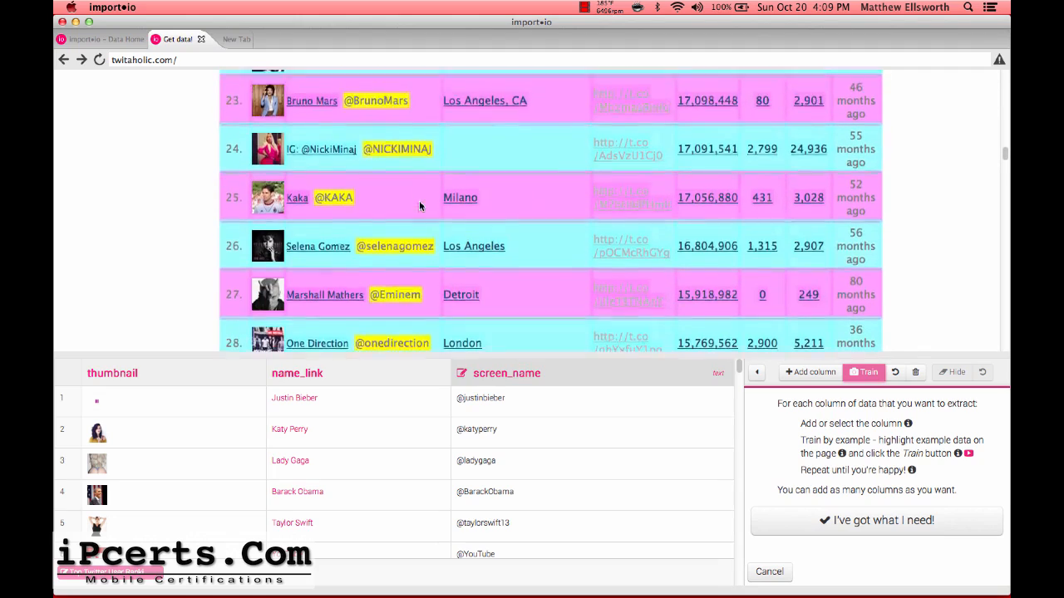
pyautogui.scroll(19, 427, 250)
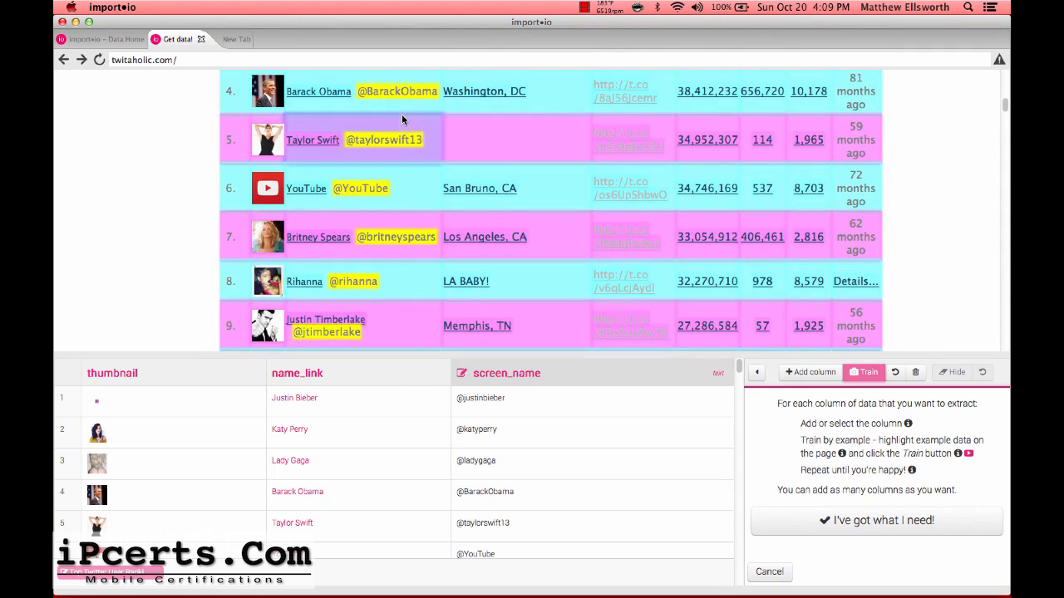
pyautogui.scroll(5, 404, 119)
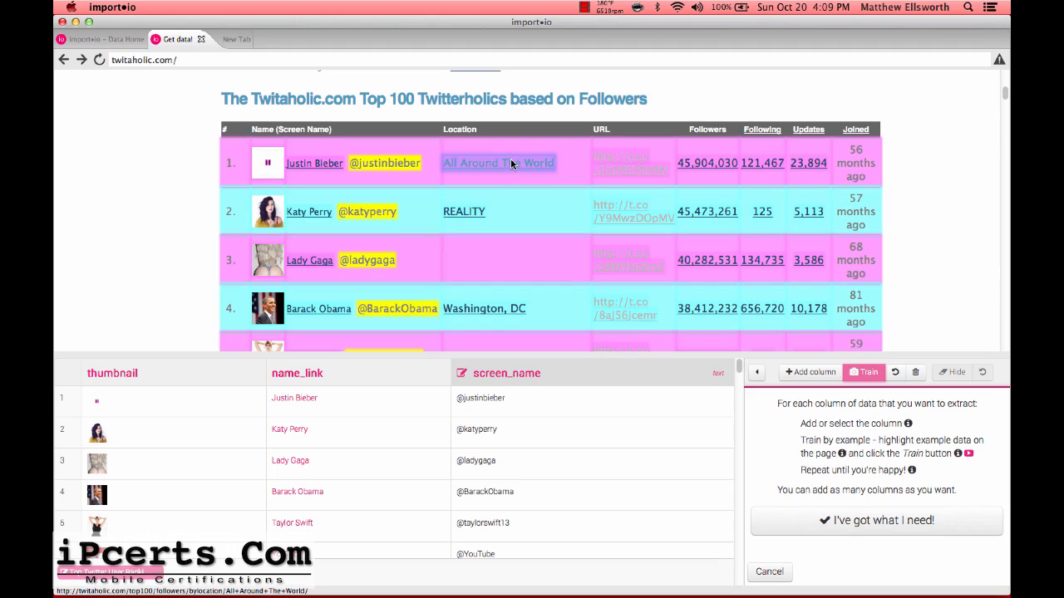
# Add a Text column named "location" and train it with the Location value in the first row
pyautogui.click(814, 373)
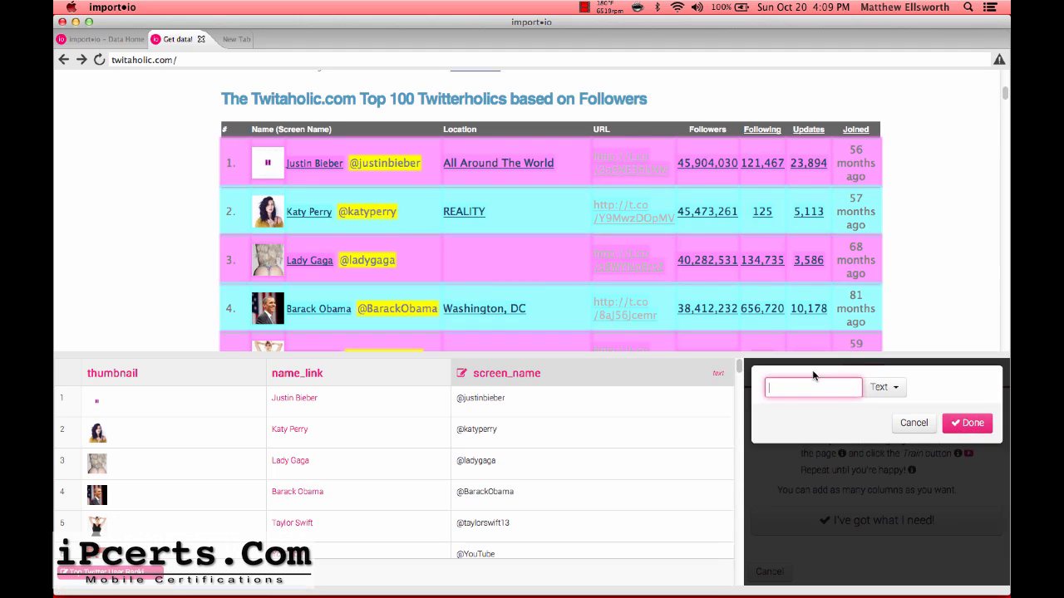
pyautogui.write('location')
pyautogui.click(502, 163)
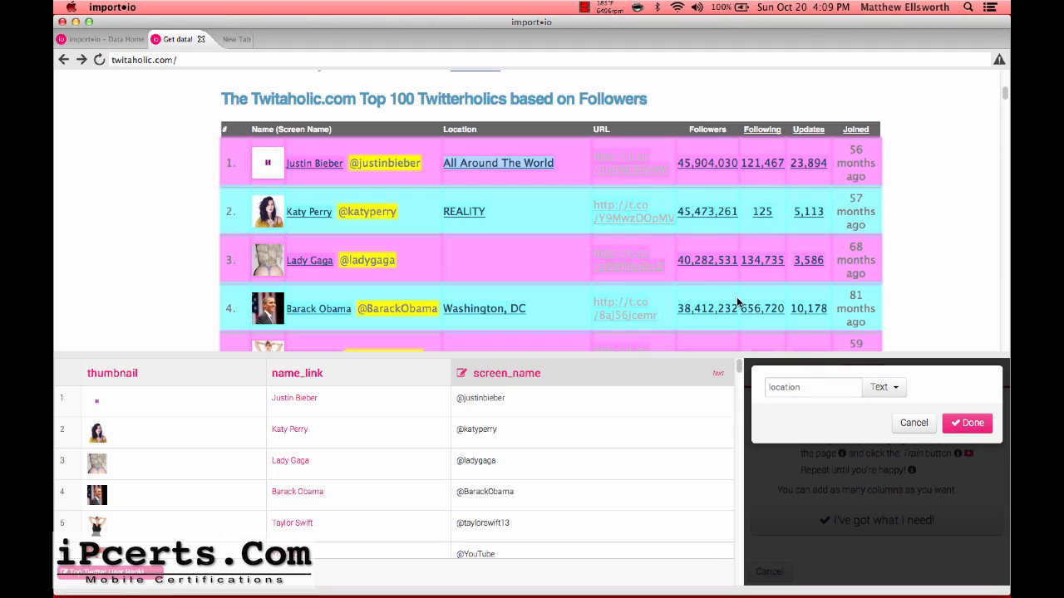
pyautogui.click(961, 424)
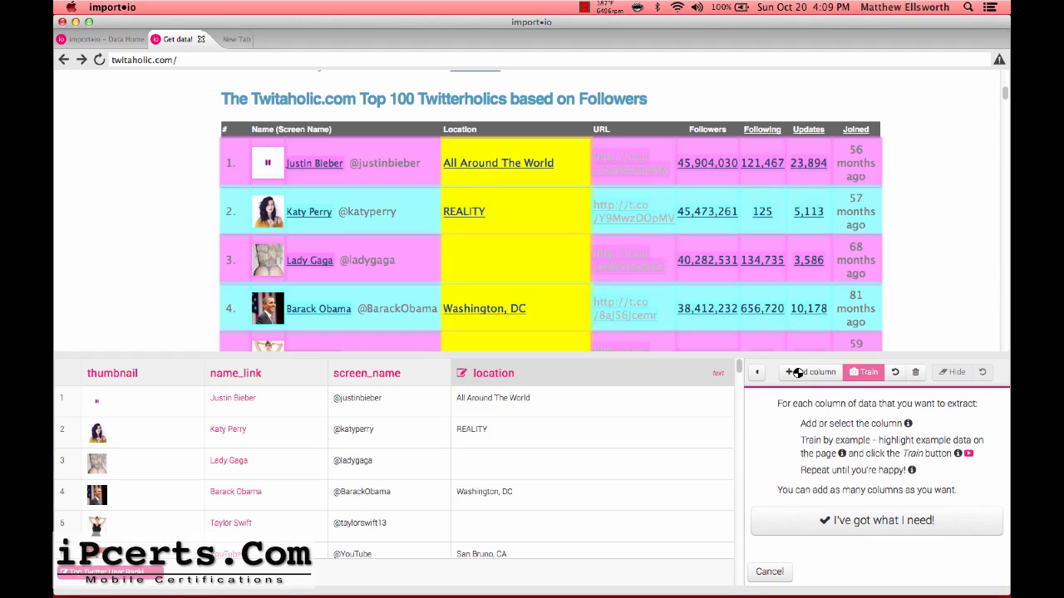
# Add a Link column named "url" and train it with the web address in the first row
pyautogui.click(798, 372)
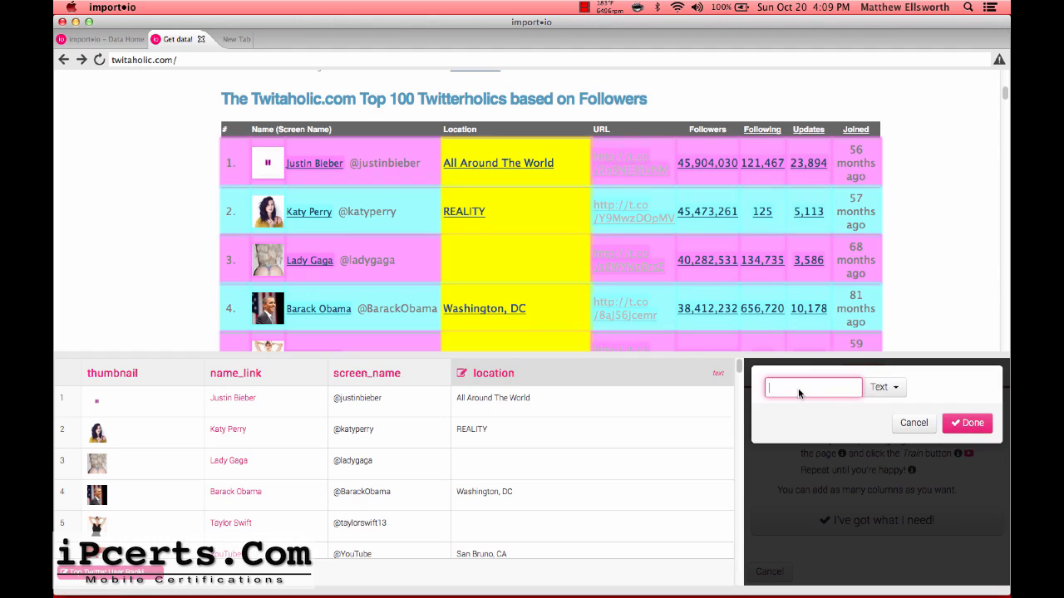
pyautogui.write('url')
pyautogui.click(895, 392)
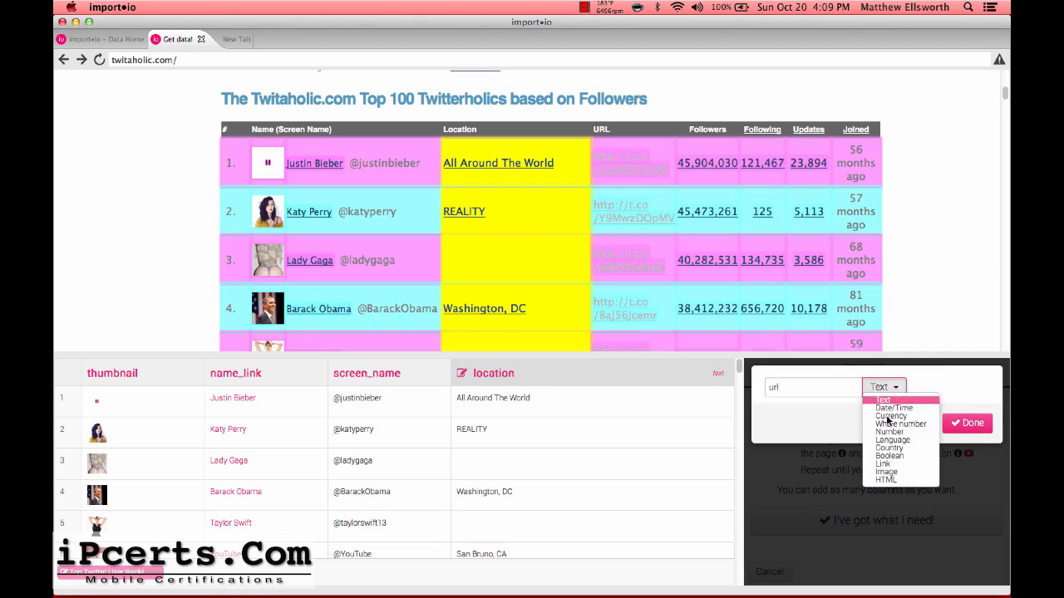
pyautogui.click(888, 471)
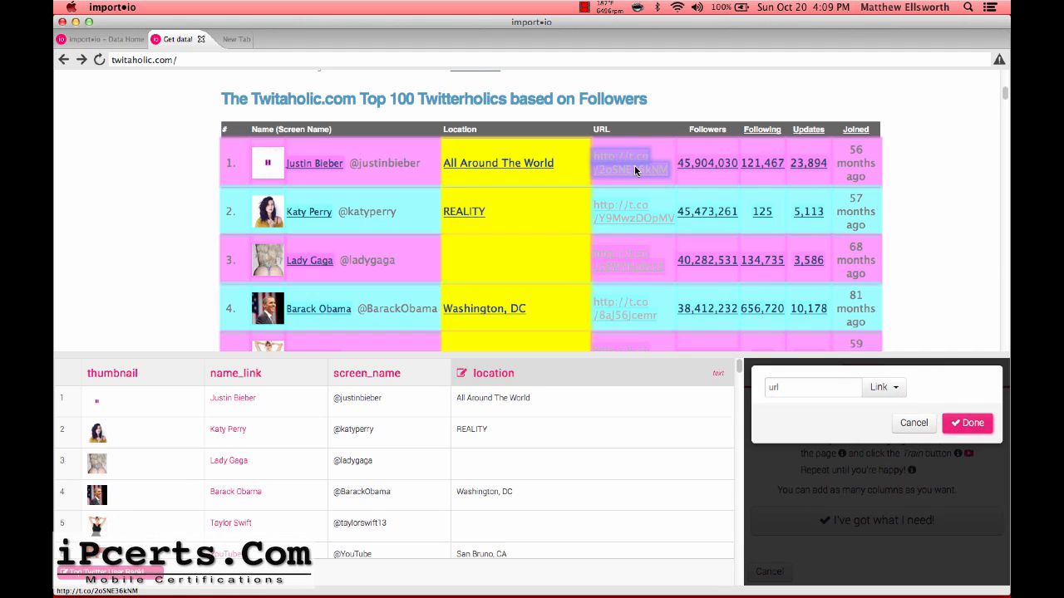
pyautogui.click(965, 425)
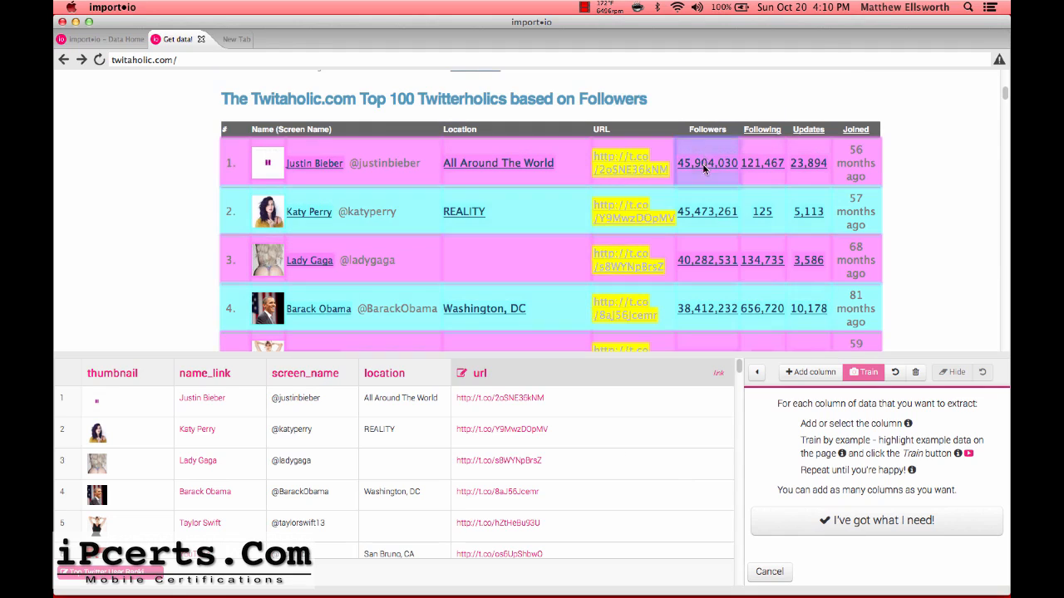
# Add a Text column named "follower_count" and train it with the Followers value in the first row
pyautogui.click(817, 371)
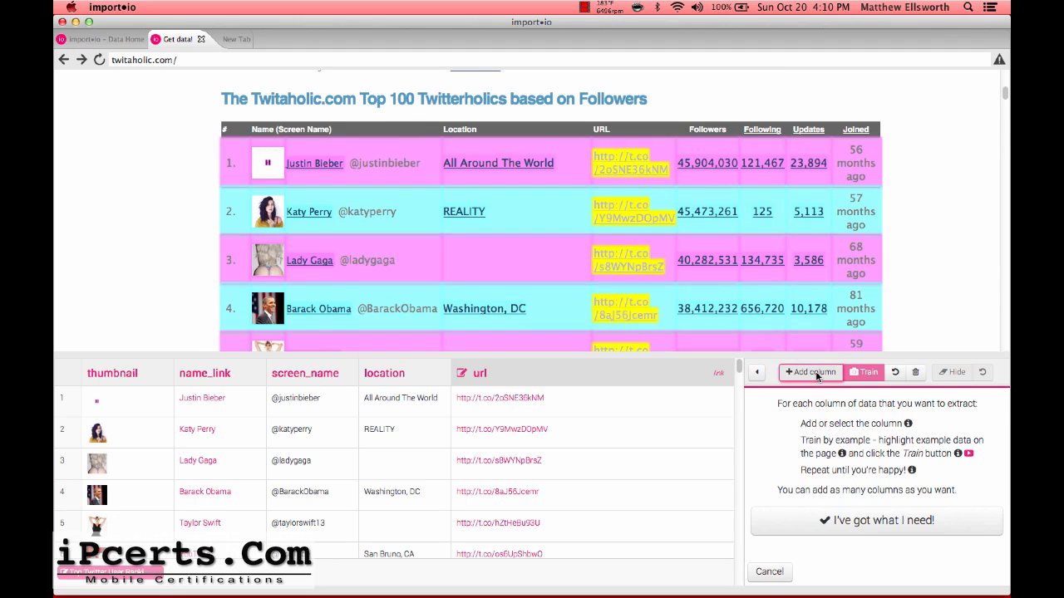
pyautogui.write('follower_')
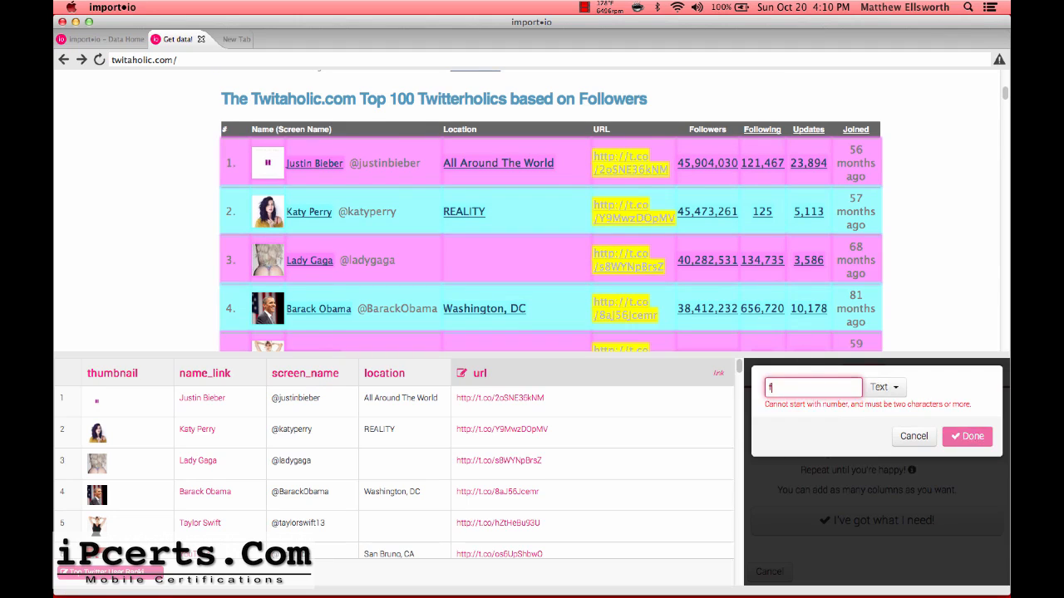
pyautogui.write('count')
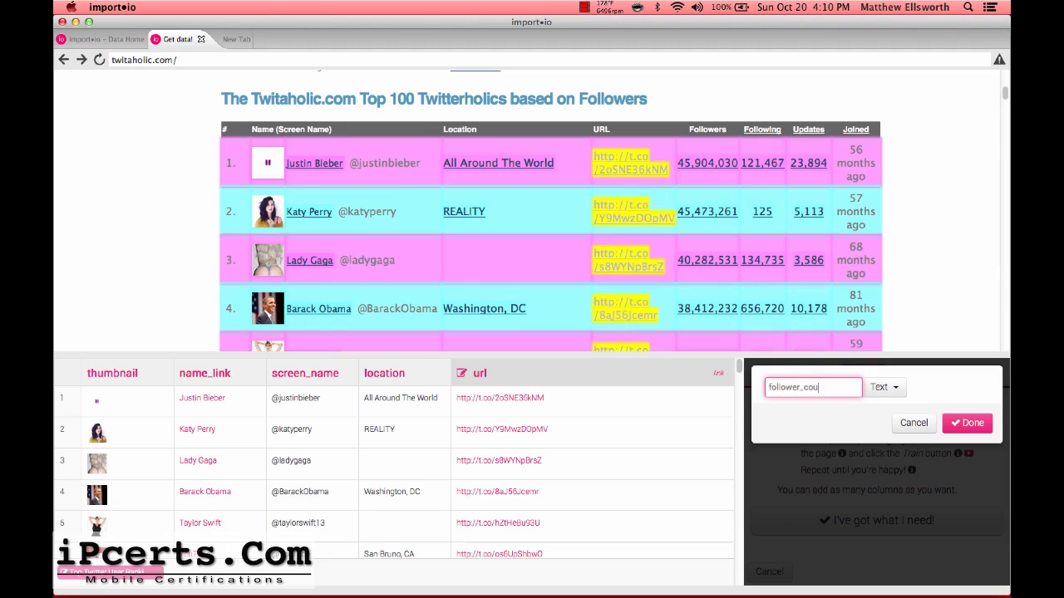
pyautogui.click(708, 164)
pyautogui.click(953, 424)
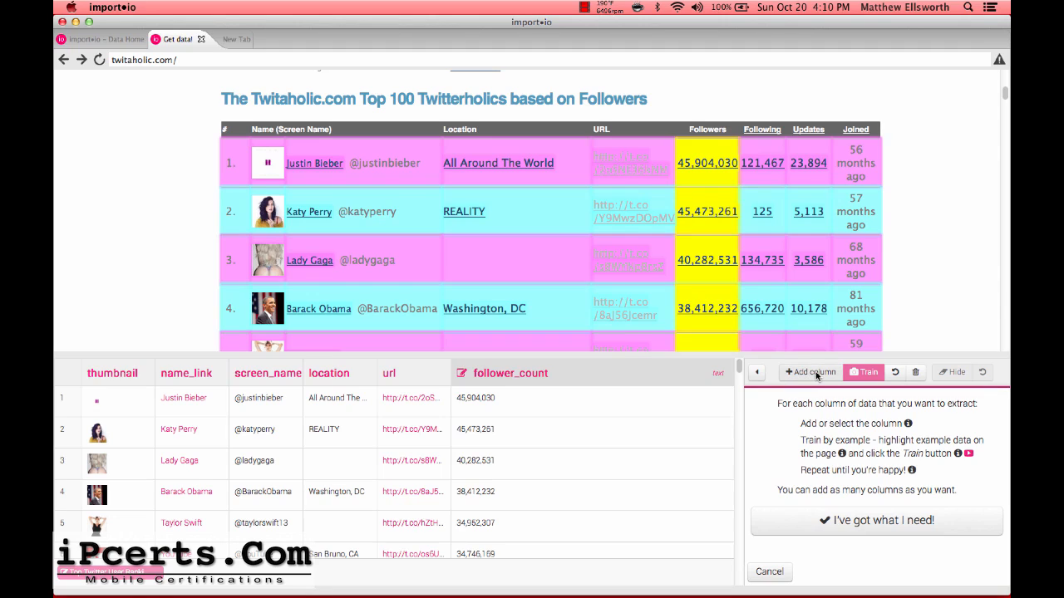
# Add a Text column named "following" and train it with the Following value in the second row
pyautogui.click(813, 372)
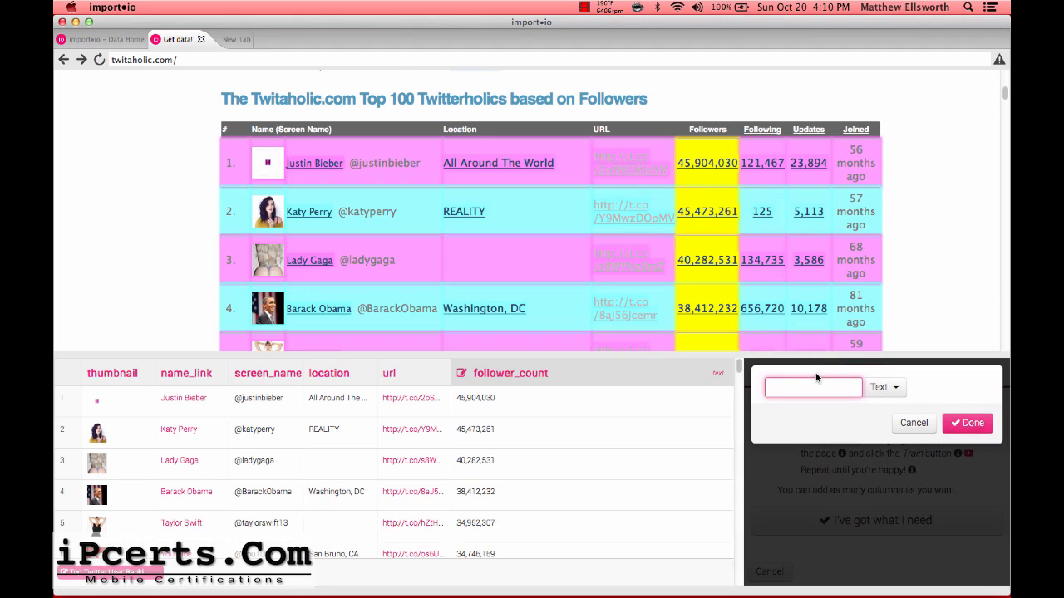
pyautogui.write('following')
pyautogui.click(763, 163)
pyautogui.click(966, 426)
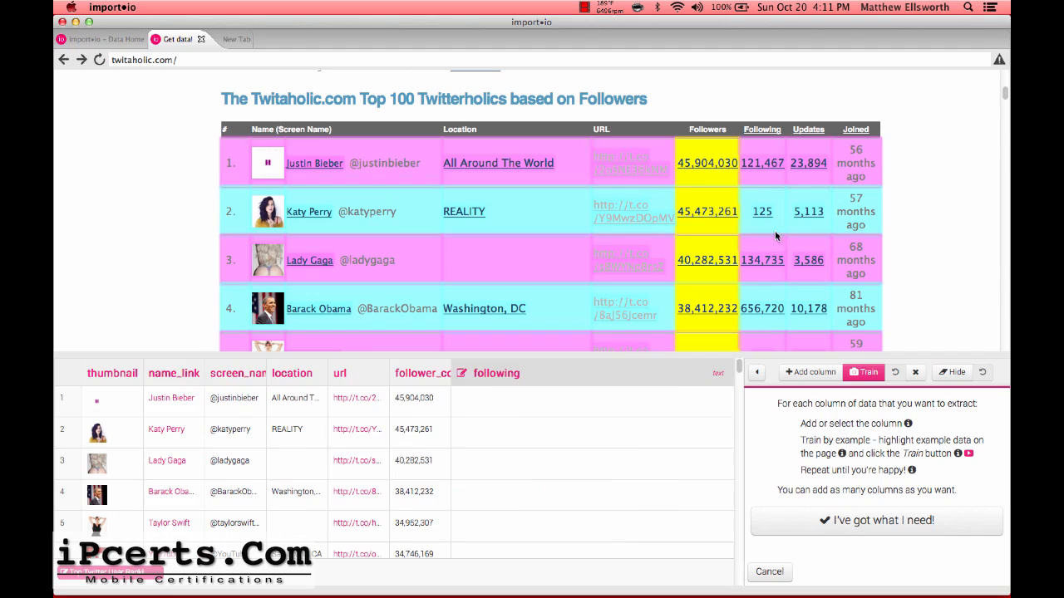
pyautogui.click(770, 213)
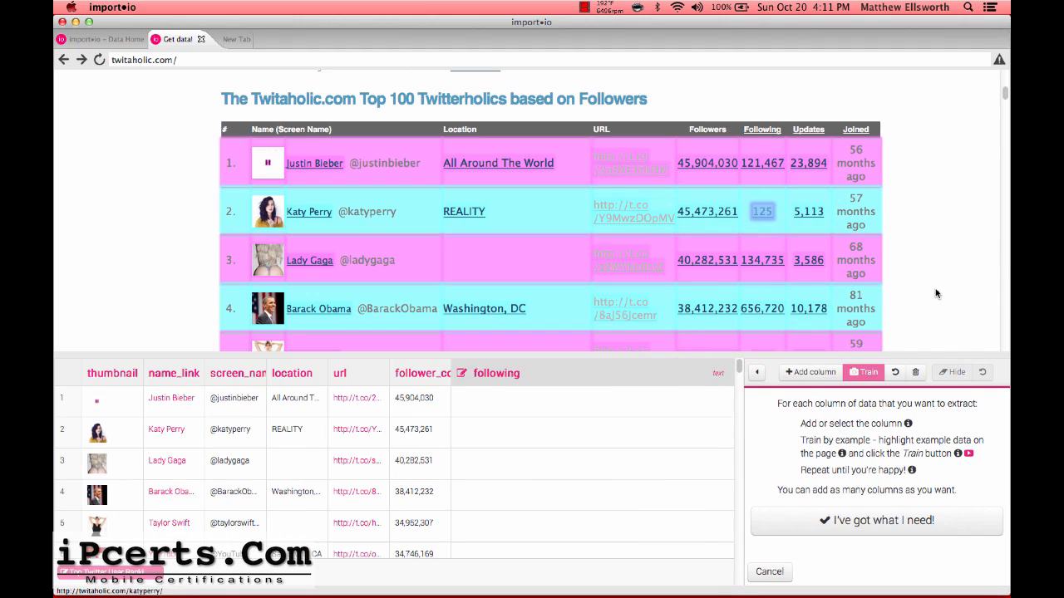
# Add a Text column named "updates" and train it with the Updates value in the first row
pyautogui.click(807, 372)
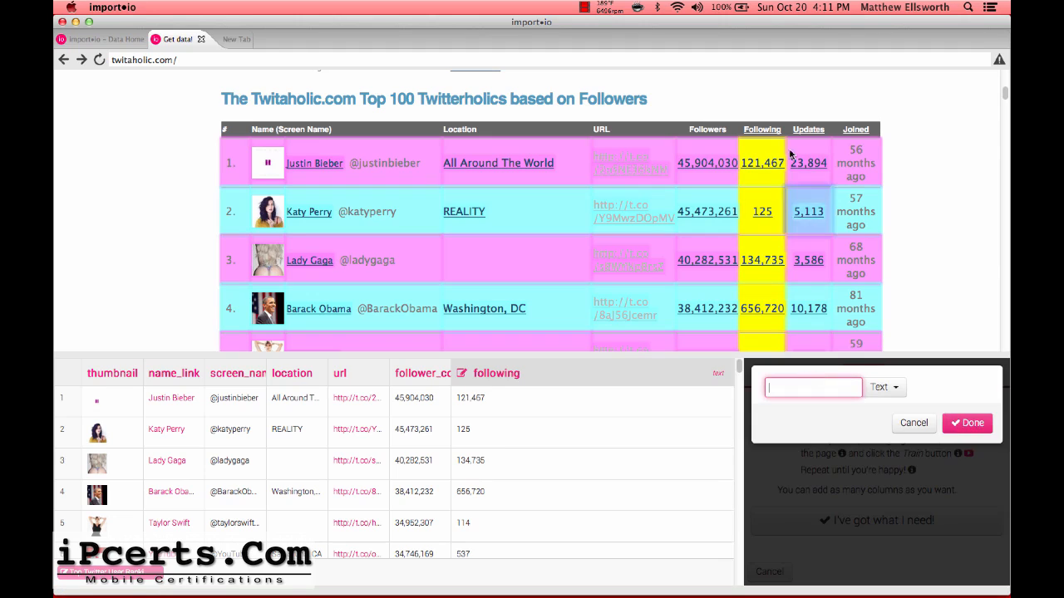
pyautogui.click(803, 389)
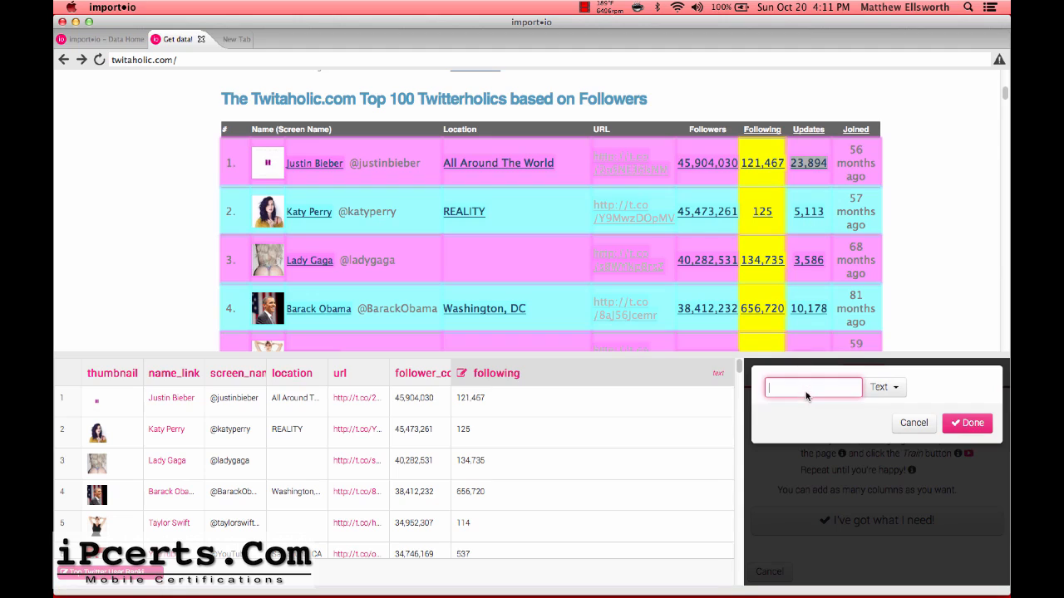
pyautogui.write('updates')
pyautogui.click(966, 423)
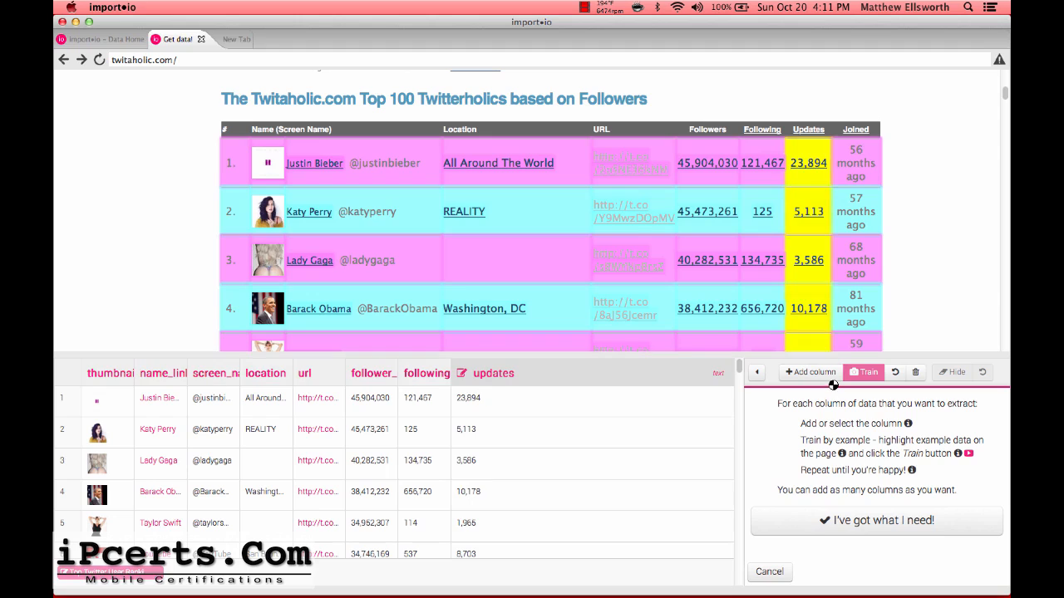
# Add a Text column named "joined" and train it with the Joined value in the first row
pyautogui.click(810, 373)
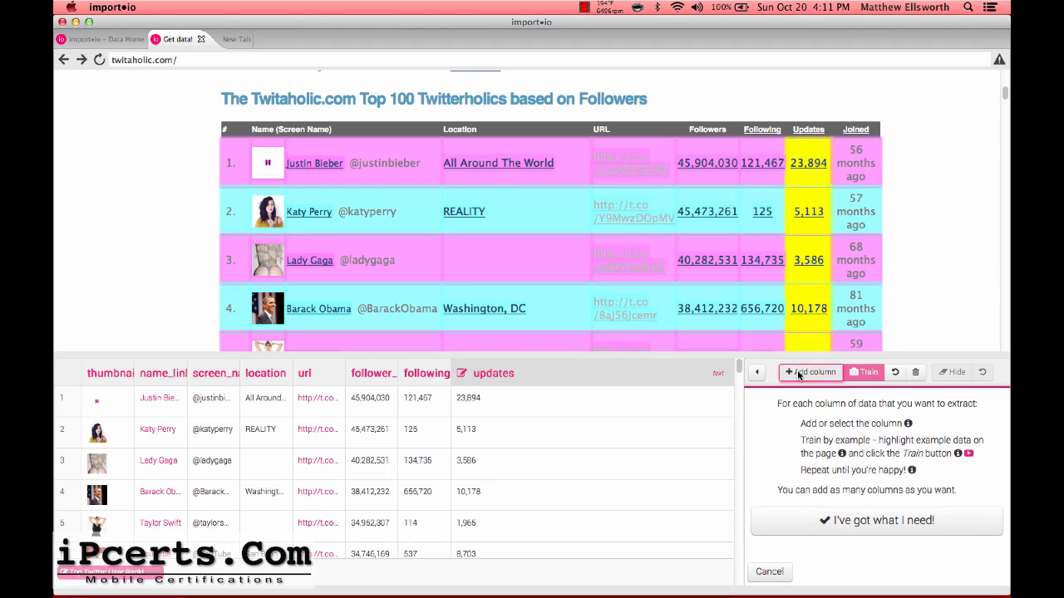
pyautogui.click(863, 165)
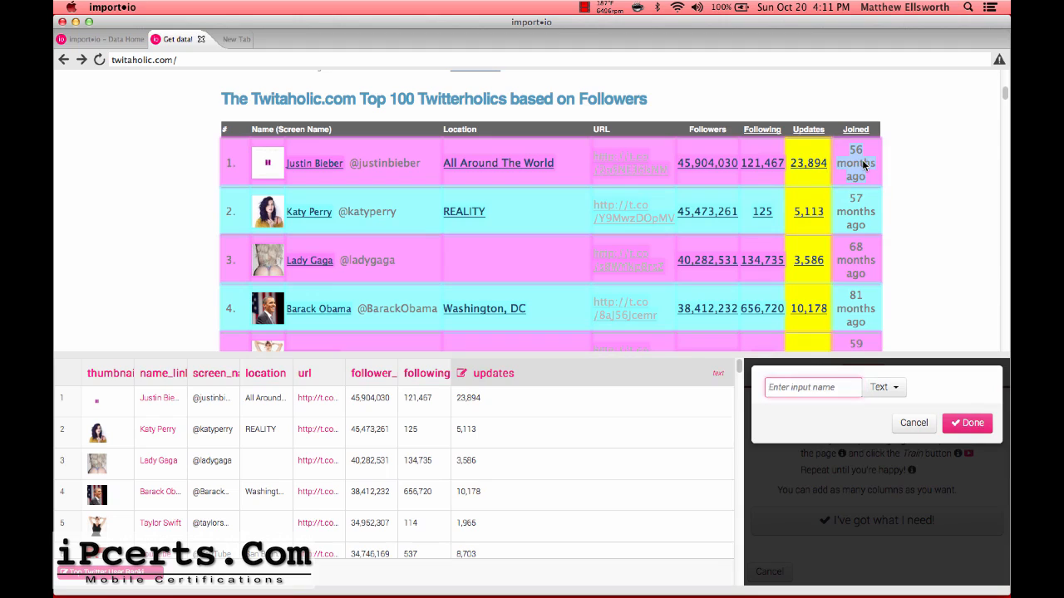
pyautogui.click(806, 388)
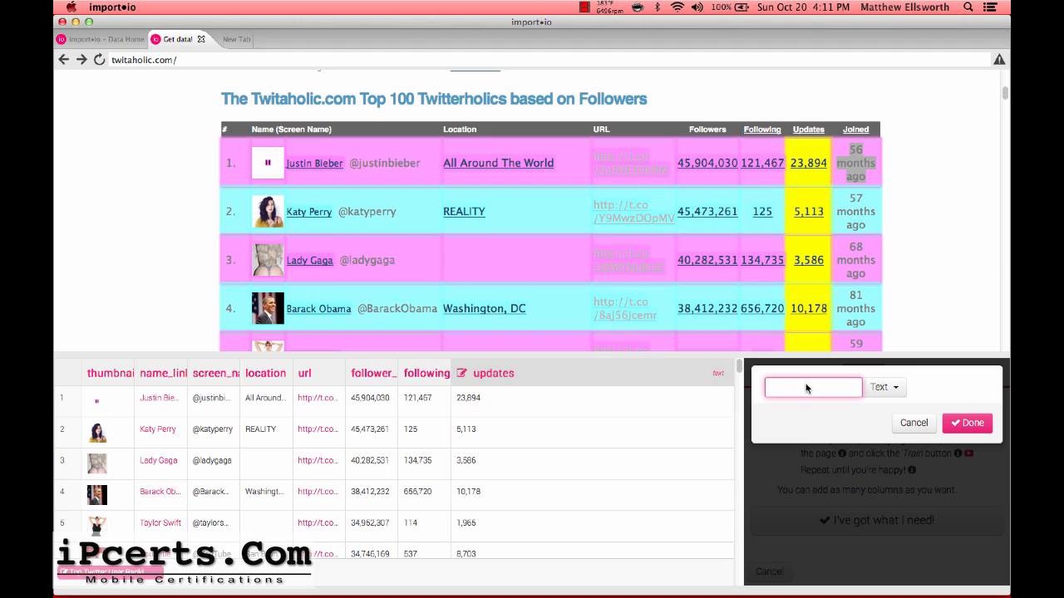
pyautogui.write('joined')
pyautogui.press('Return')
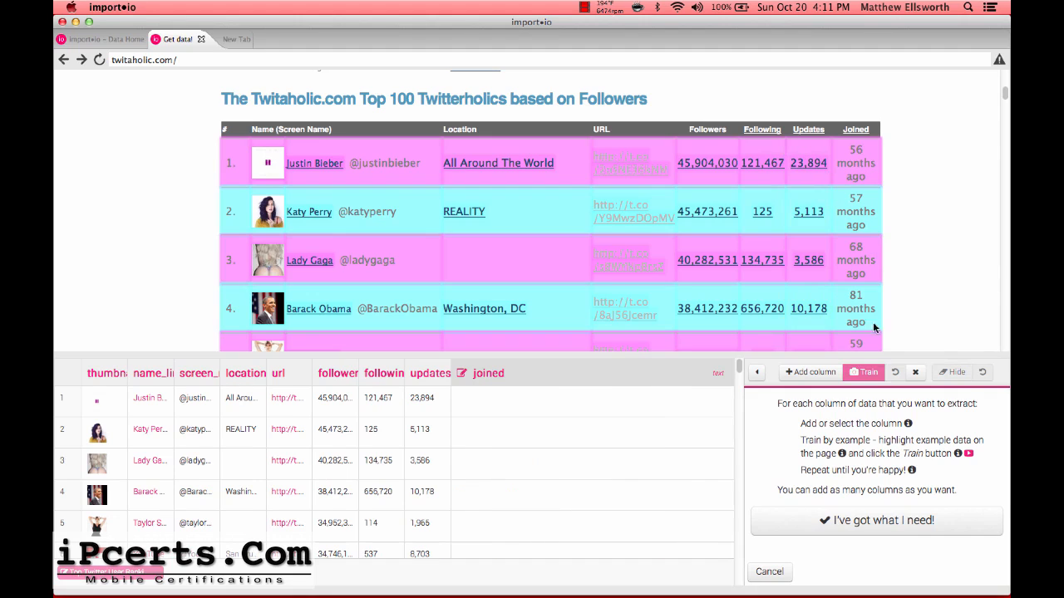
# Add a Text column named "rank", train it with the first row's rank number, and finish the column setup for this page
pyautogui.click(813, 373)
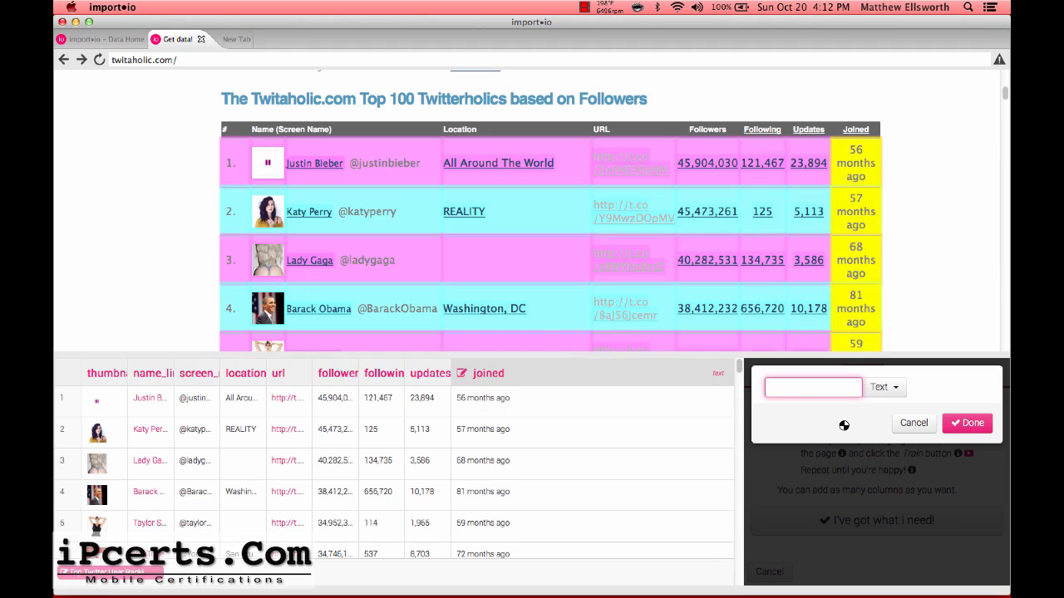
pyautogui.write('rank')
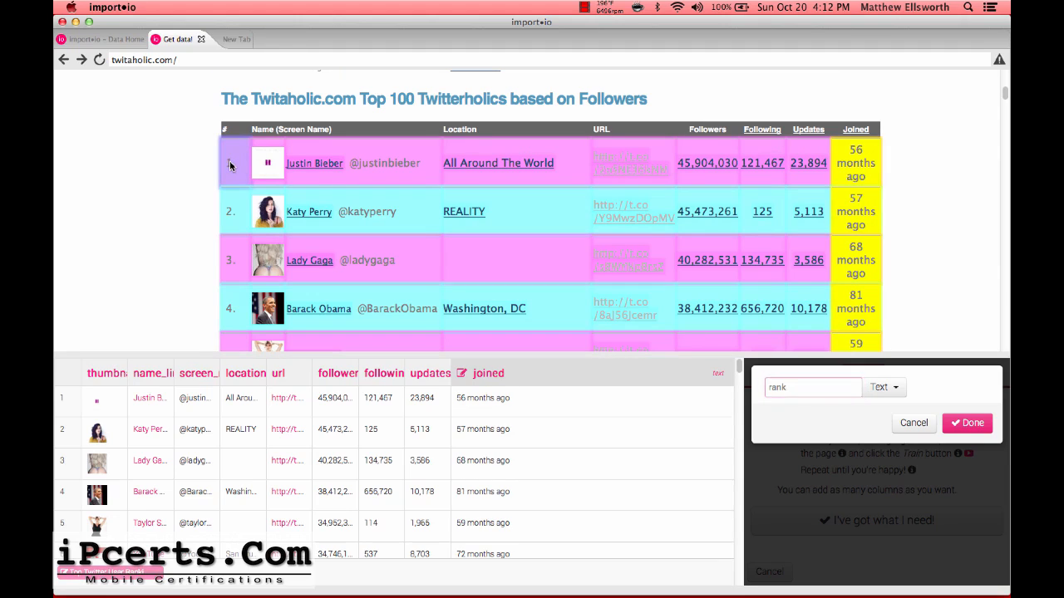
pyautogui.click(231, 165)
pyautogui.click(965, 425)
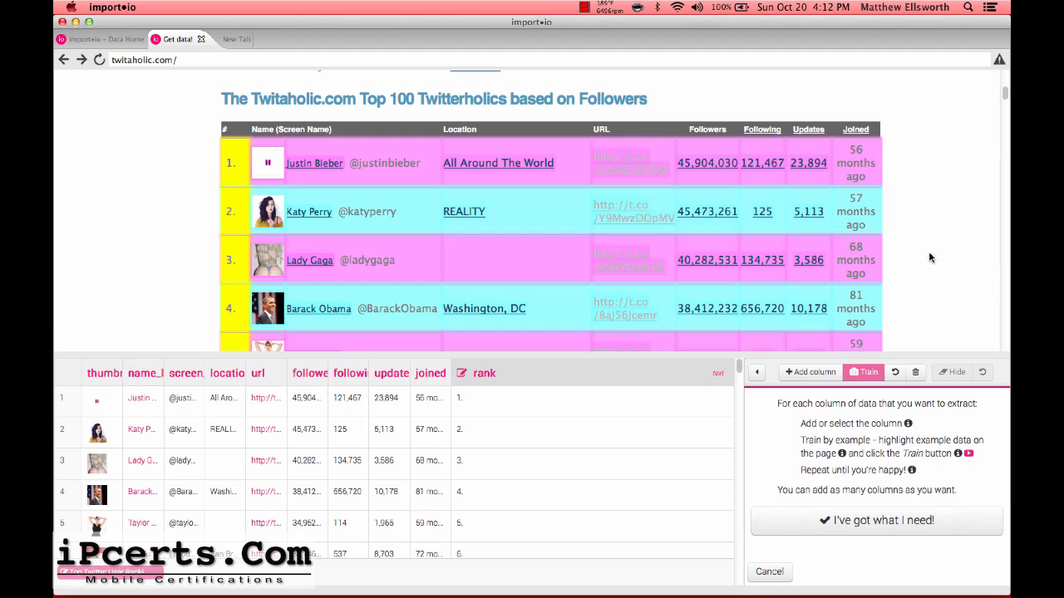
pyautogui.click(845, 533)
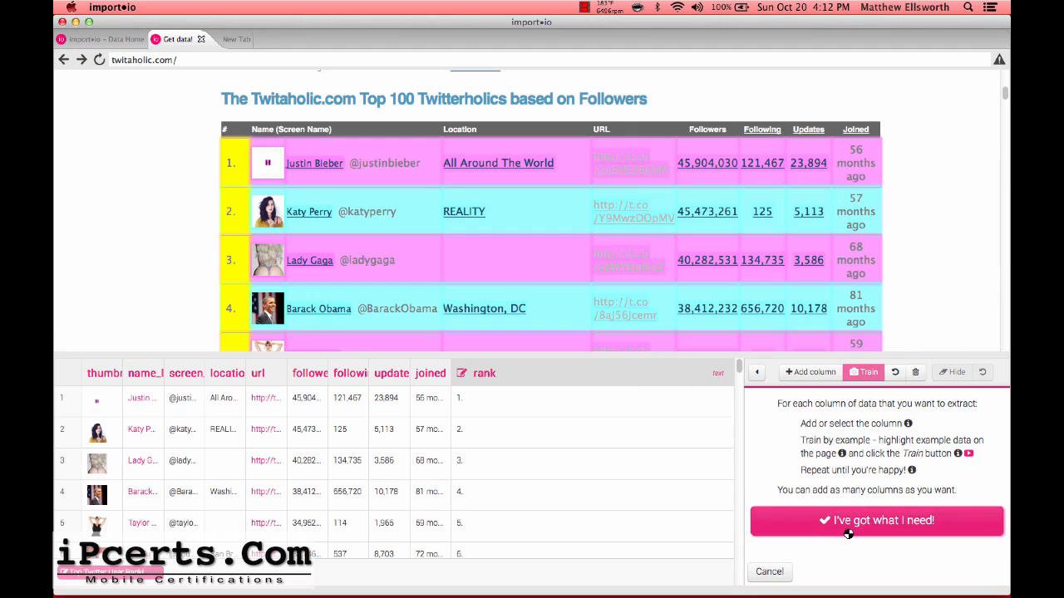
pyautogui.click(882, 519)
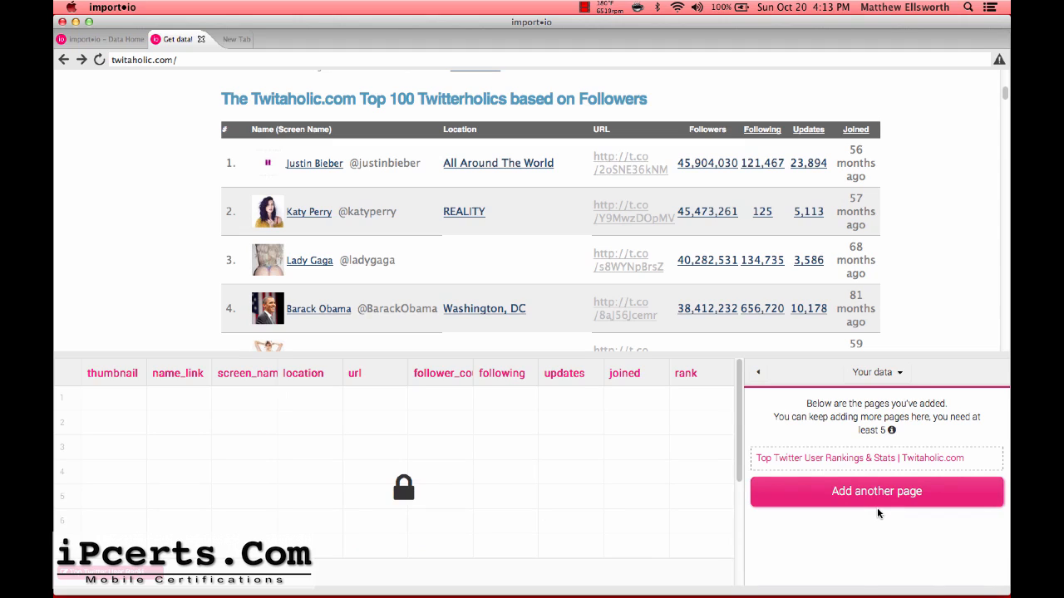
# Add Twitaholic's Top 200 followers page as another example page and accept its extracted rows and columns
pyautogui.scroll(-20, 886, 340)
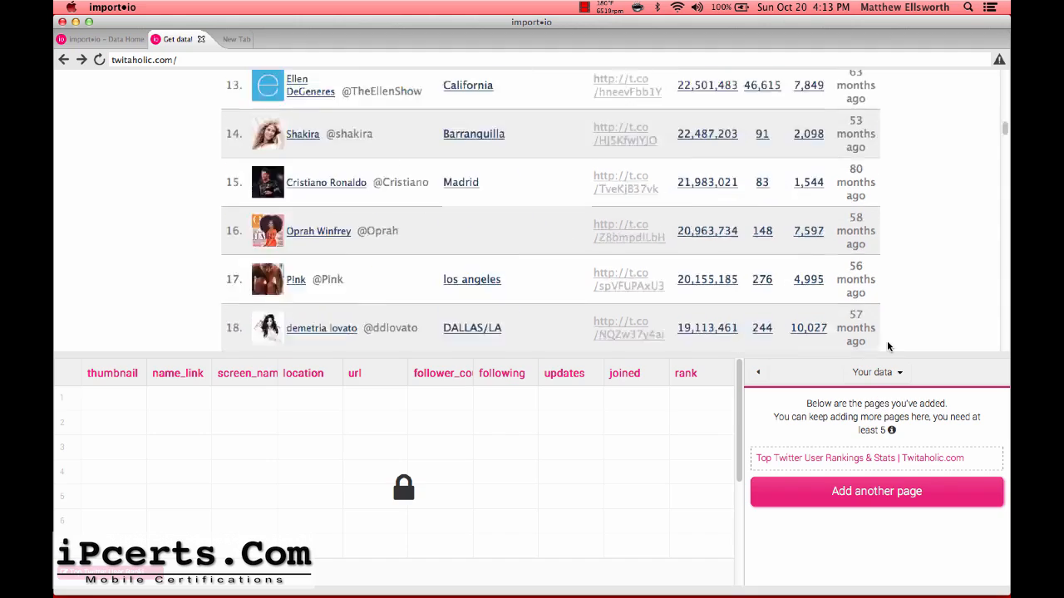
pyautogui.scroll(-4, 890, 350)
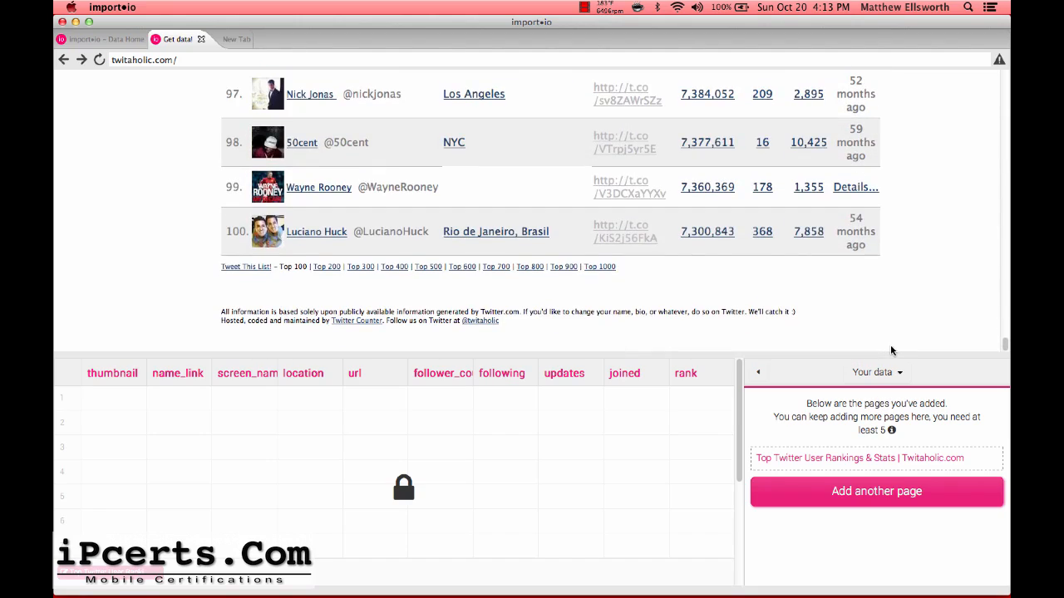
pyautogui.click(321, 267)
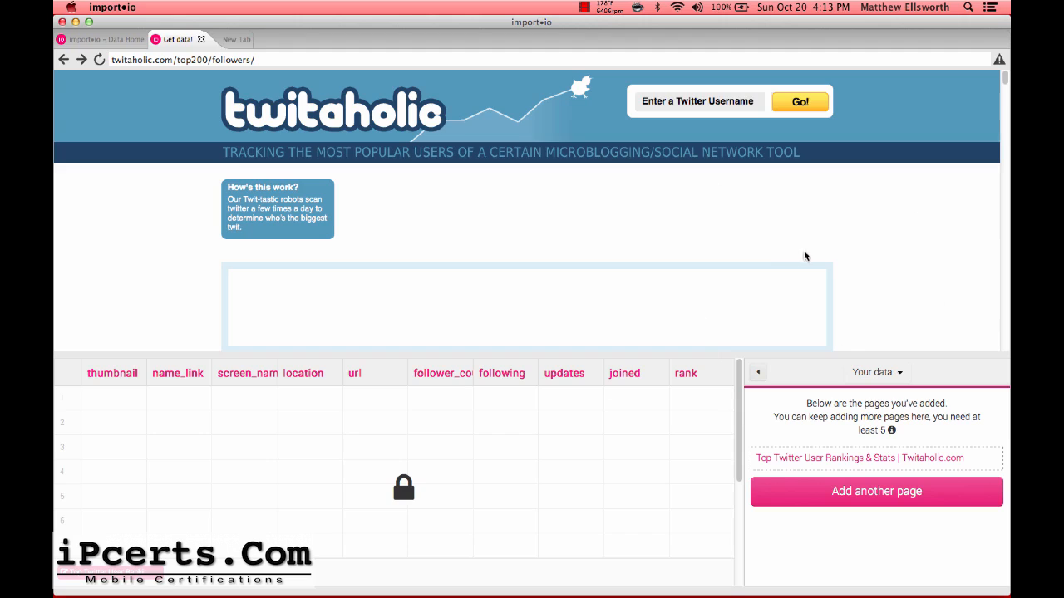
pyautogui.click(816, 497)
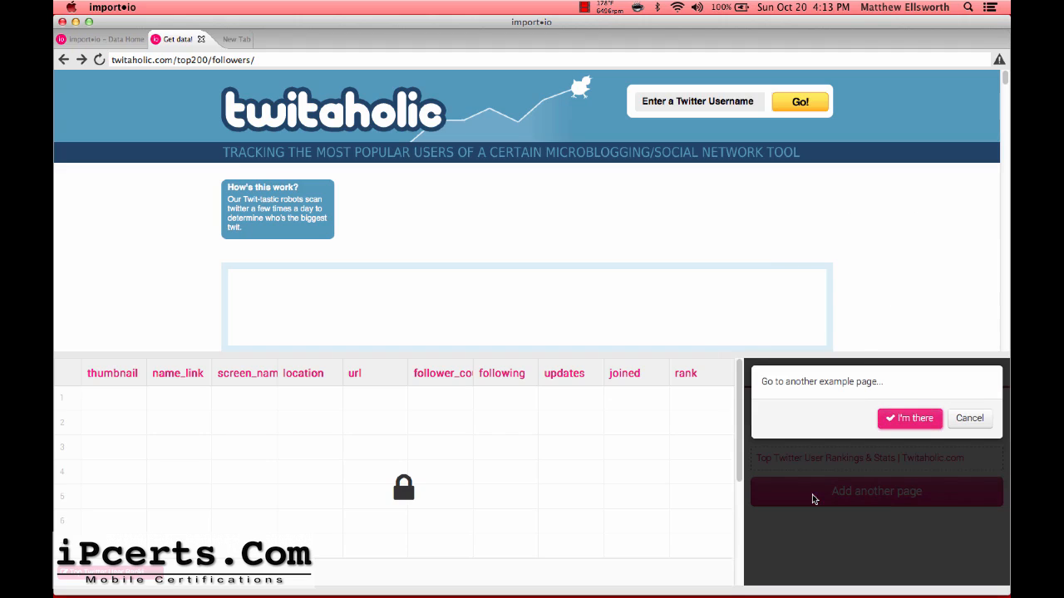
pyautogui.scroll(-5, 164, 162)
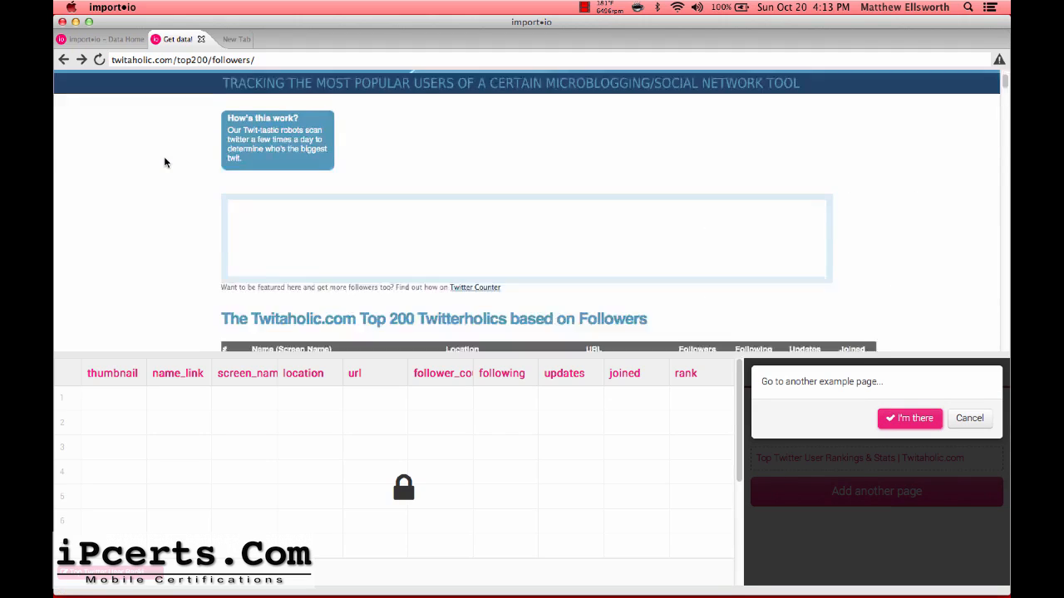
pyautogui.scroll(-5, 160, 226)
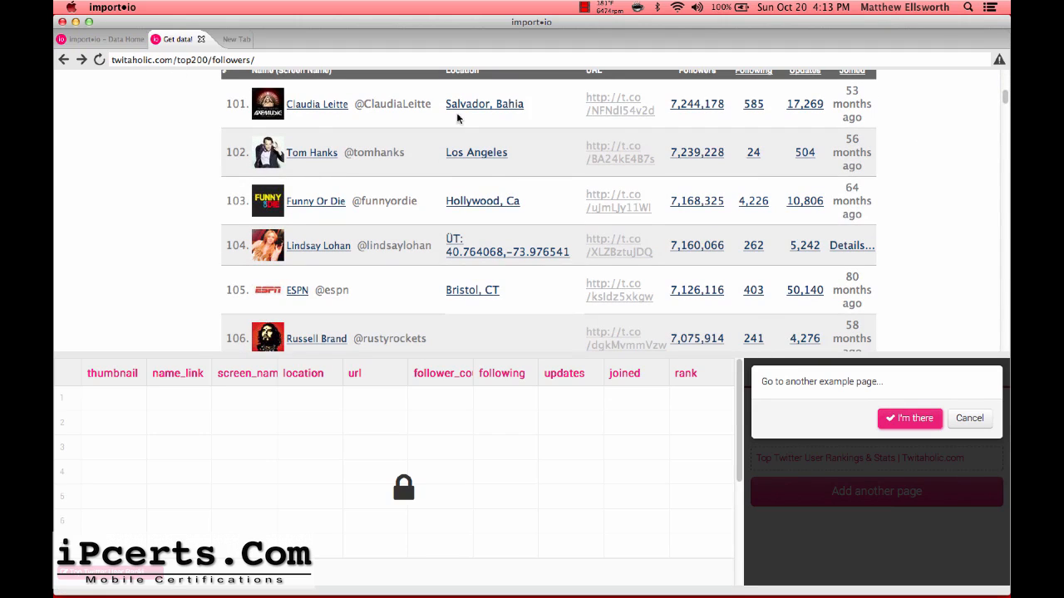
pyautogui.click(919, 419)
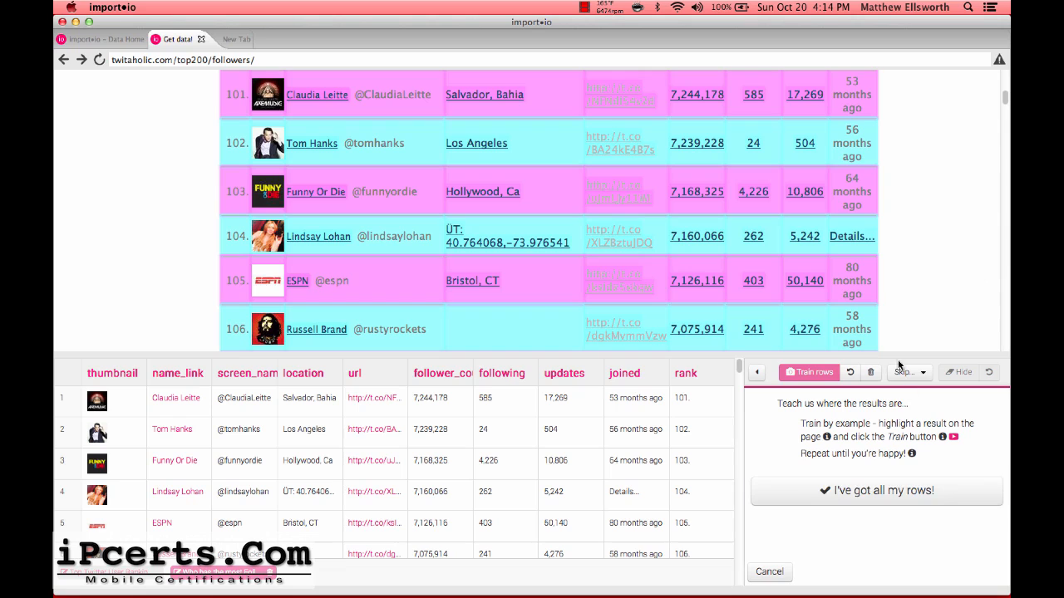
pyautogui.click(829, 480)
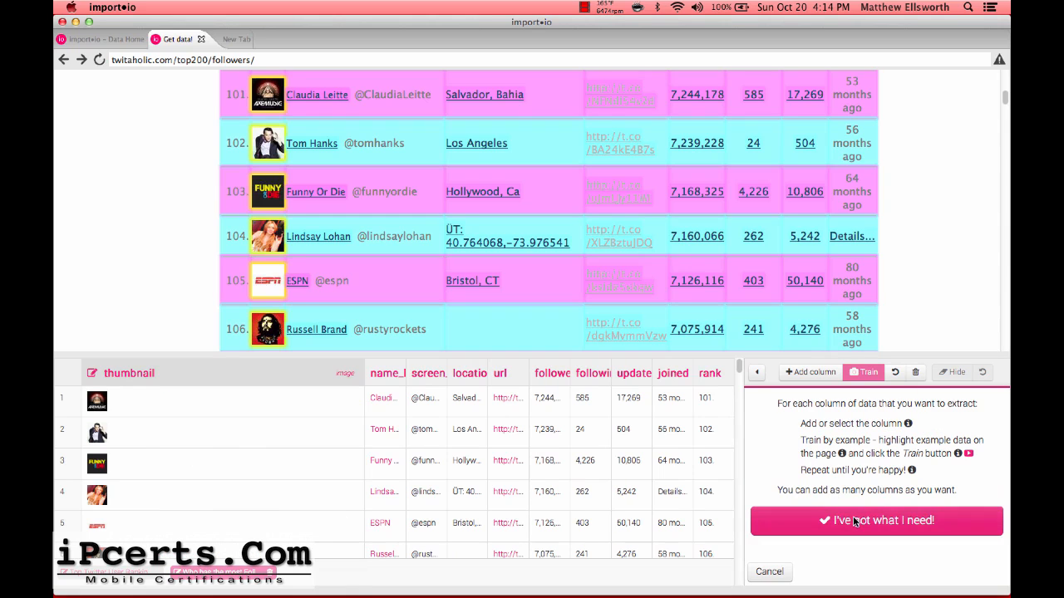
pyautogui.click(856, 521)
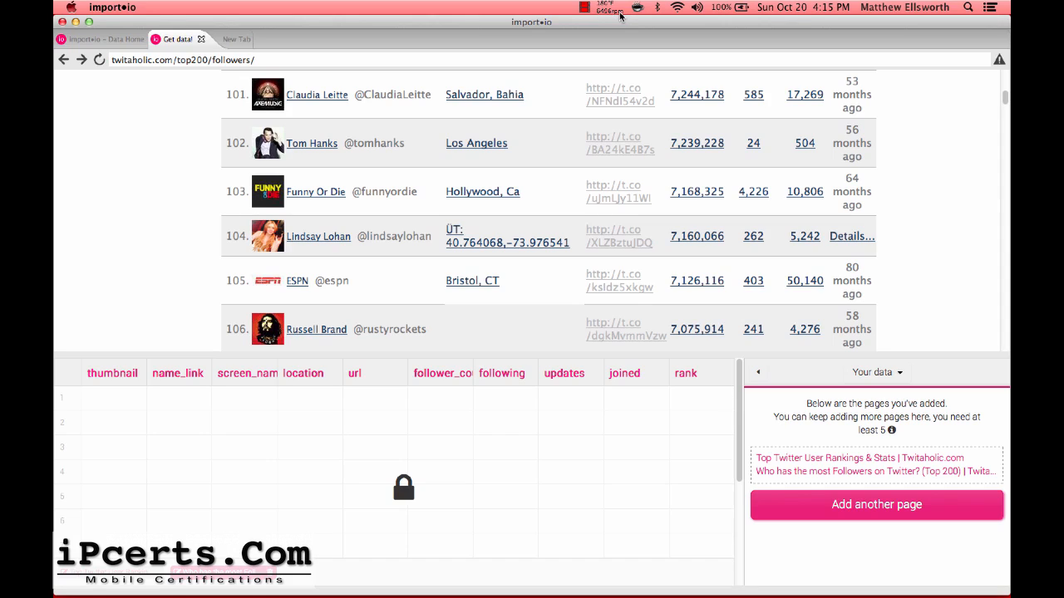
pyautogui.click(609, 8)
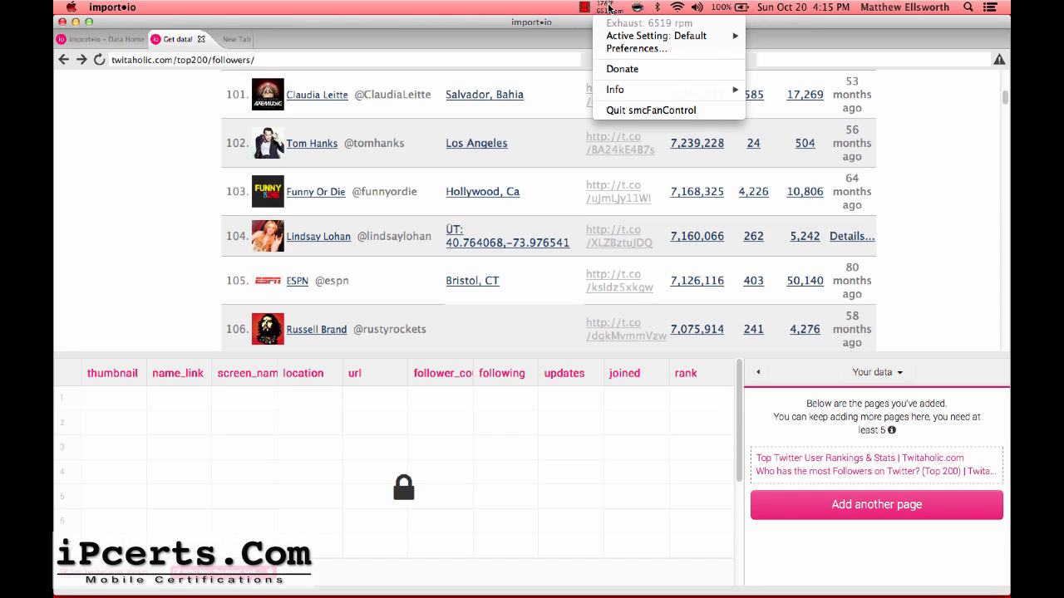
pyautogui.moveTo(630, 35)
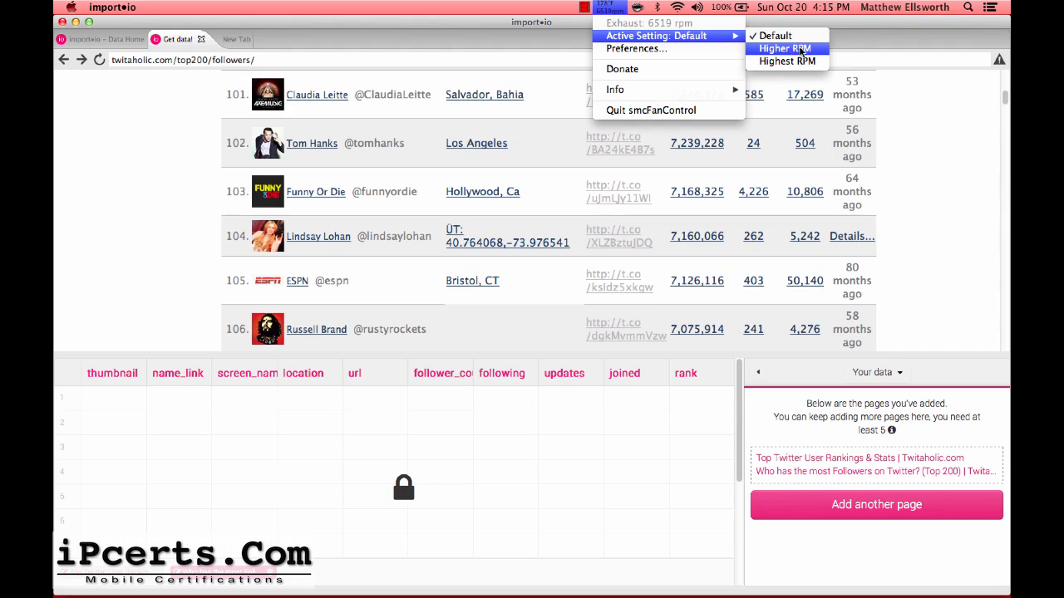
pyautogui.click(902, 143)
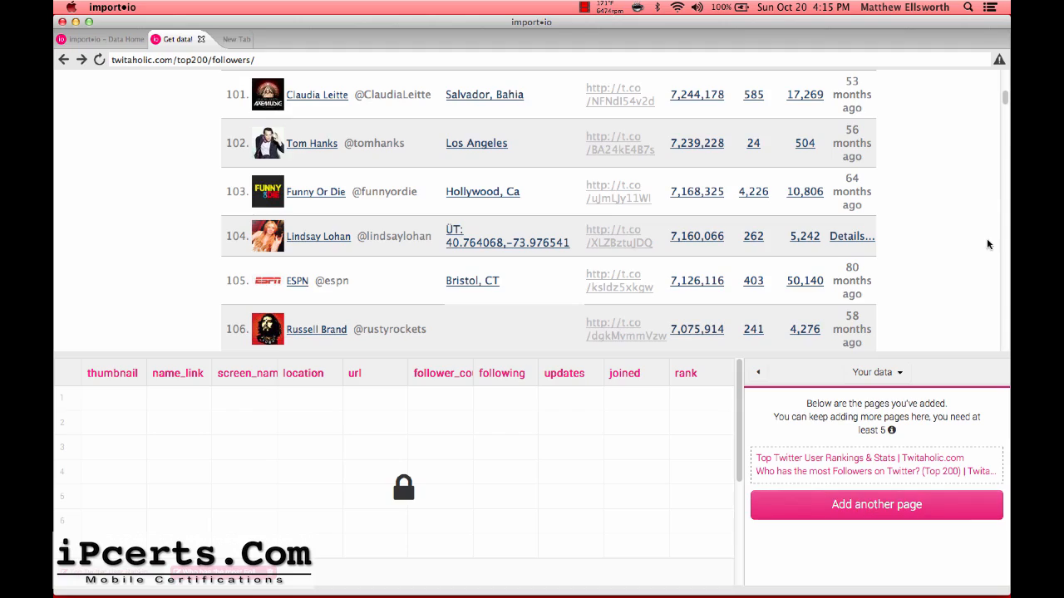
# Add Twitaholic's Top 300 followers page as another example page and accept its extracted rows and columns
pyautogui.scroll(-20, 966, 211)
pyautogui.scroll(-20, 962, 233)
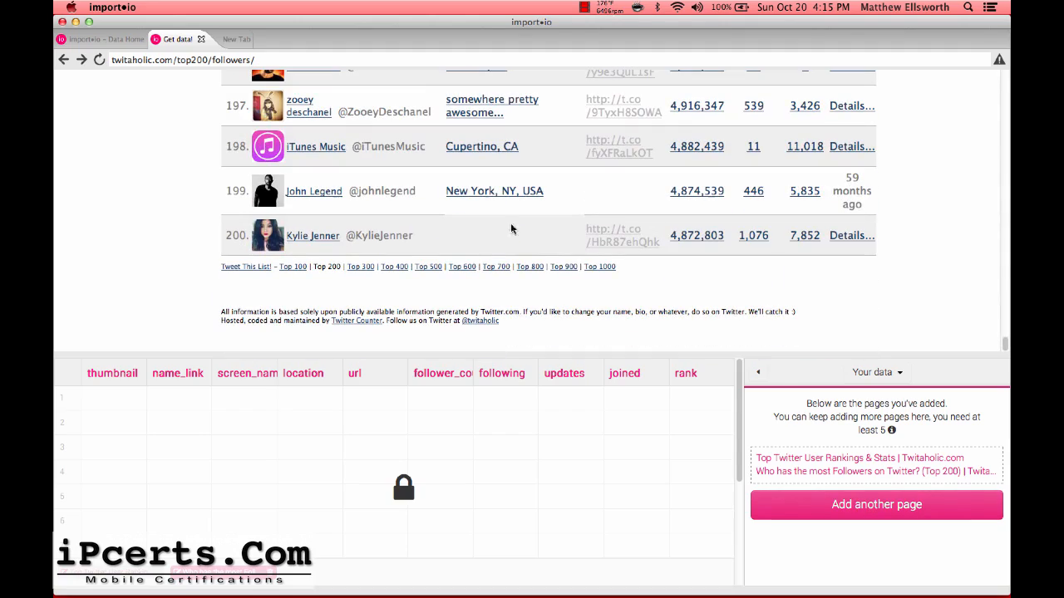
pyautogui.click(367, 270)
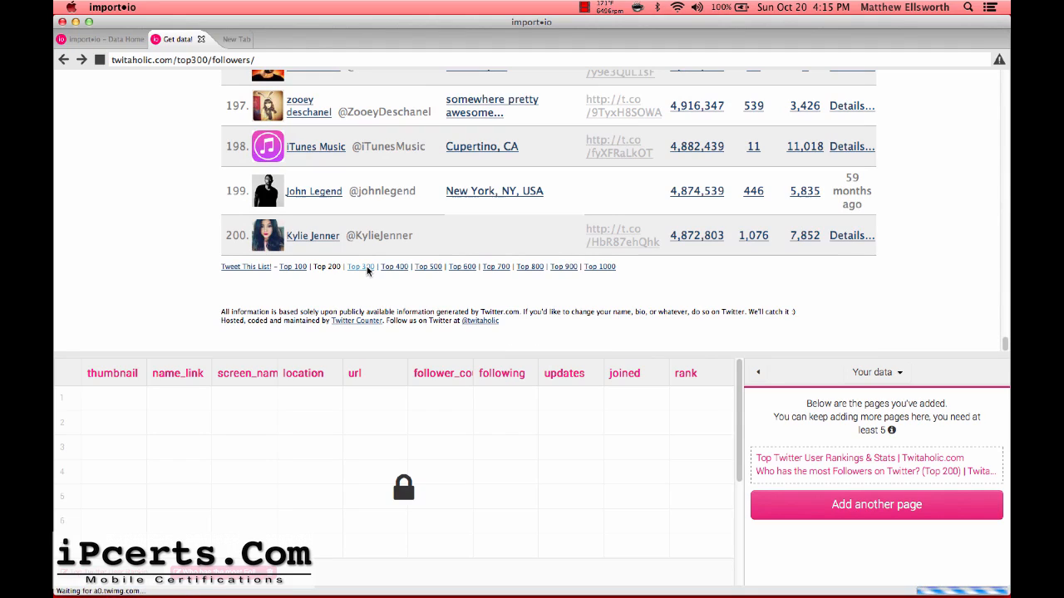
pyautogui.click(831, 504)
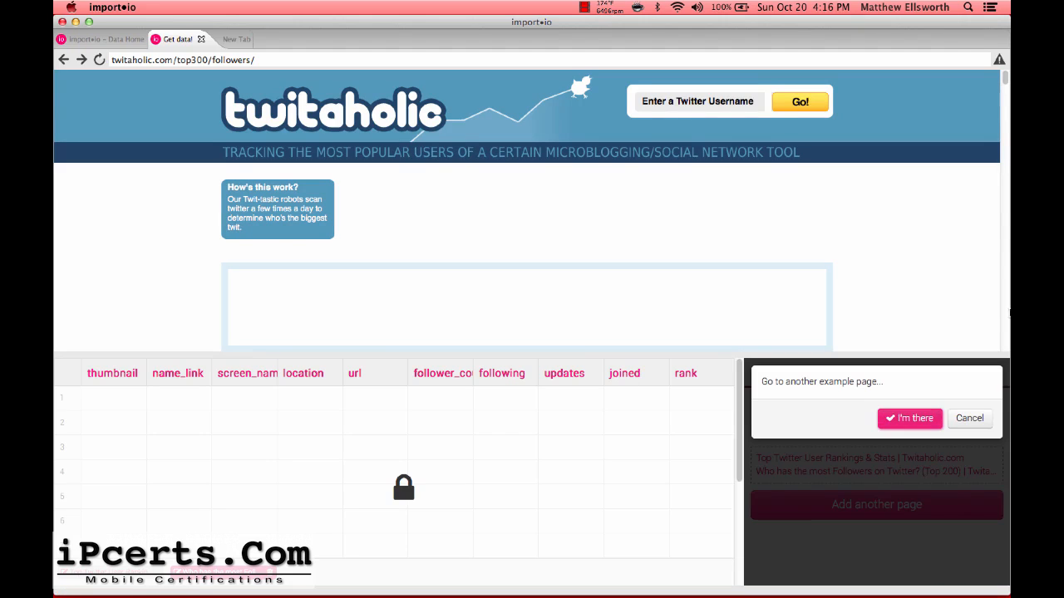
pyautogui.scroll(-8, 924, 246)
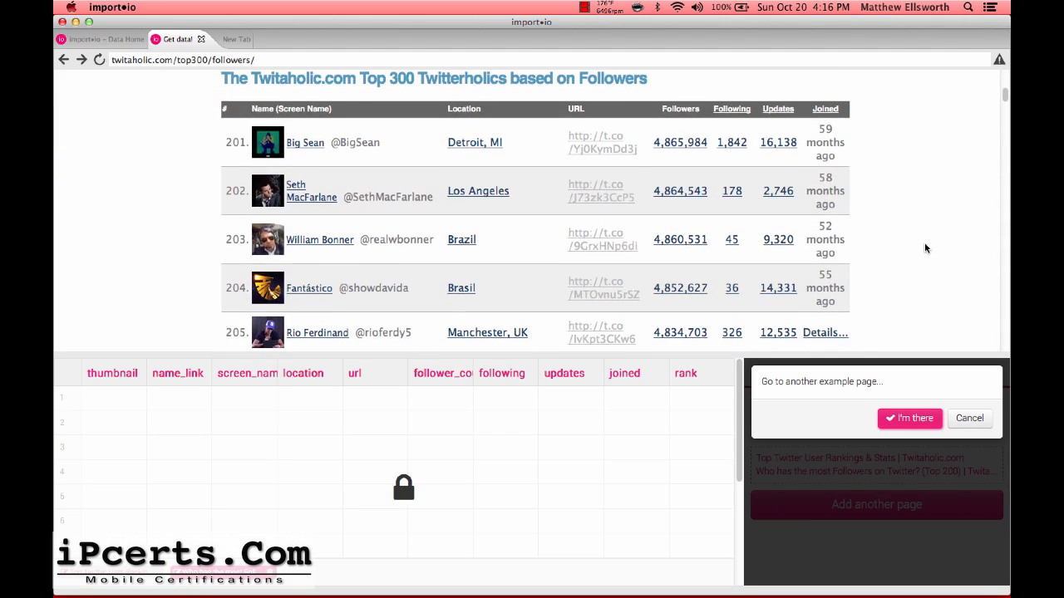
pyautogui.click(901, 419)
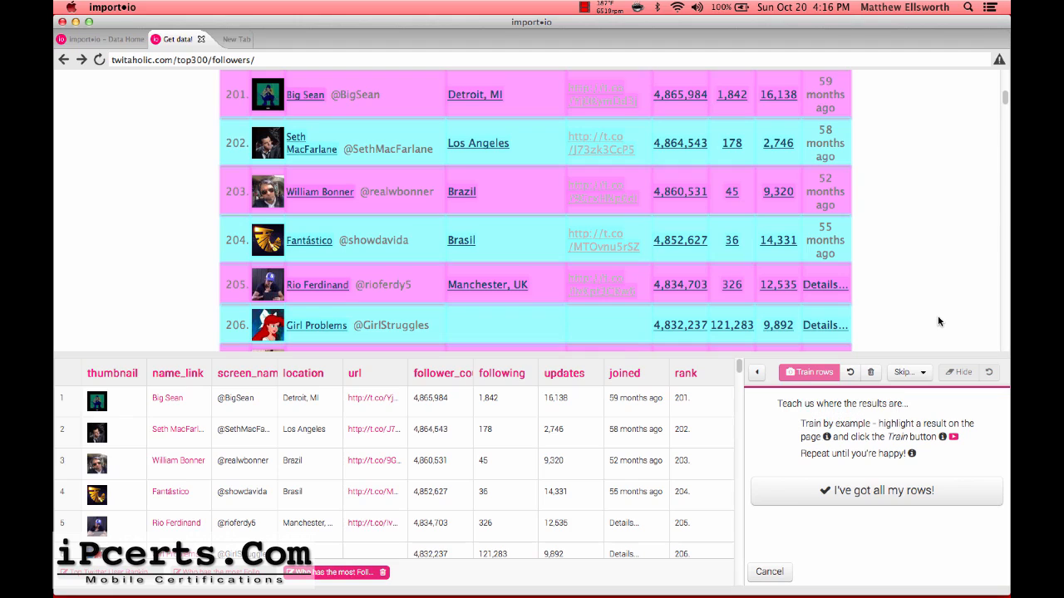
pyautogui.click(846, 492)
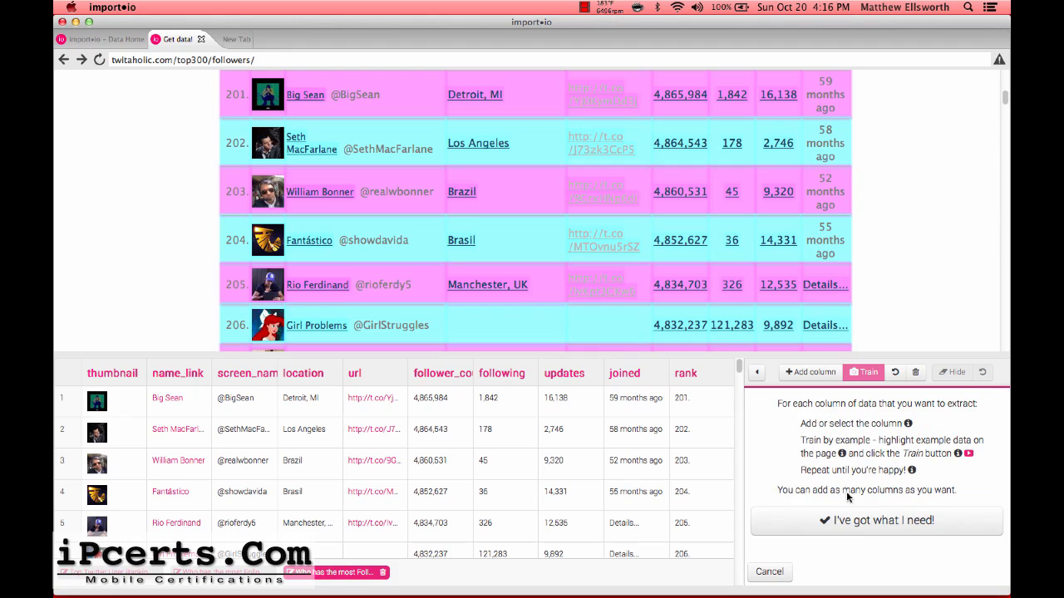
pyautogui.click(850, 529)
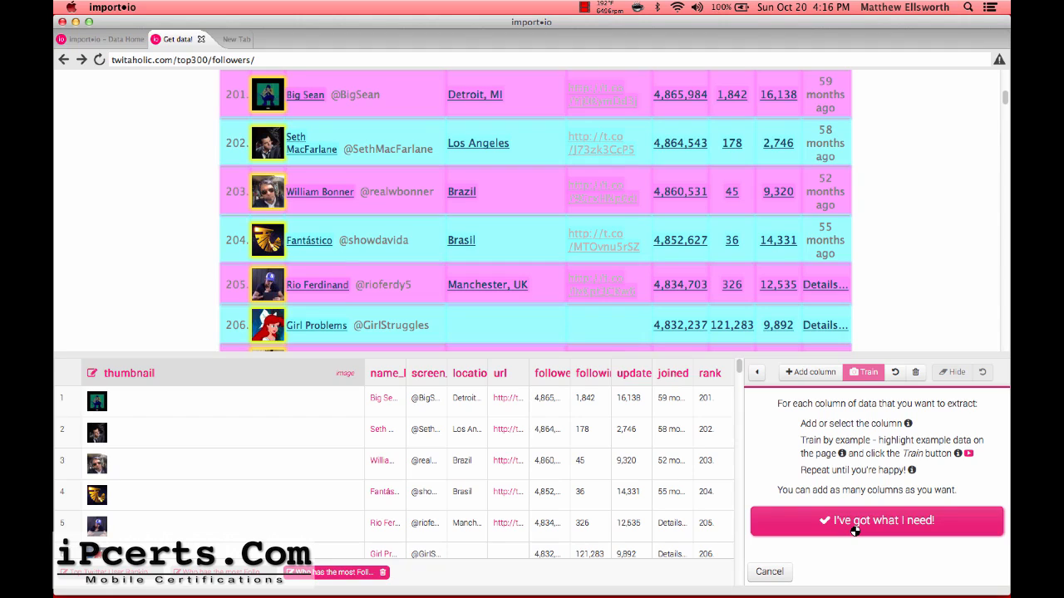
pyautogui.click(852, 528)
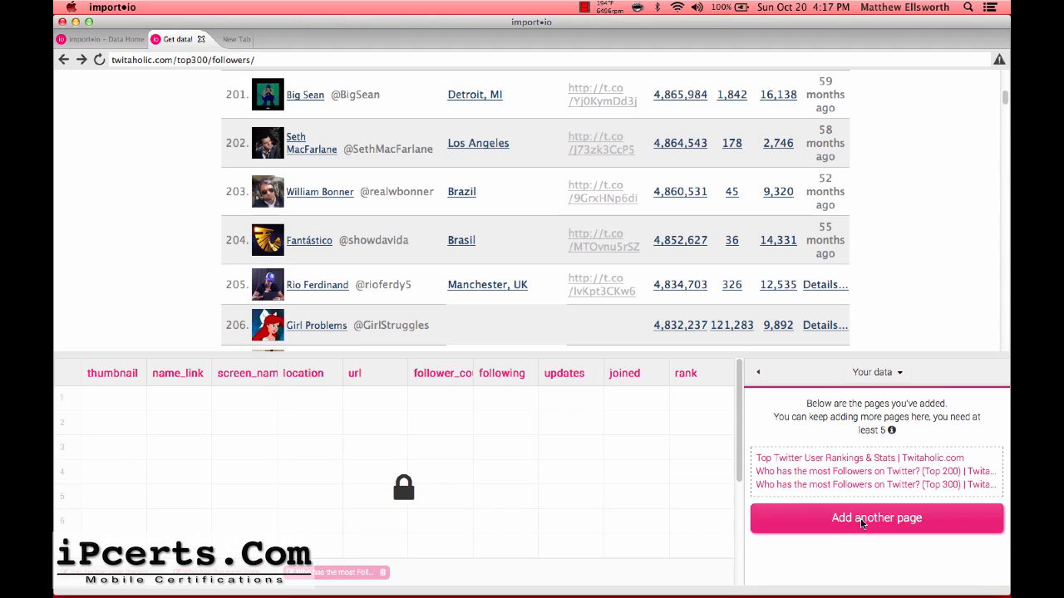
# Add Twitaholic's Top 400 followers page as another example page and accept its extracted rows
pyautogui.click(862, 519)
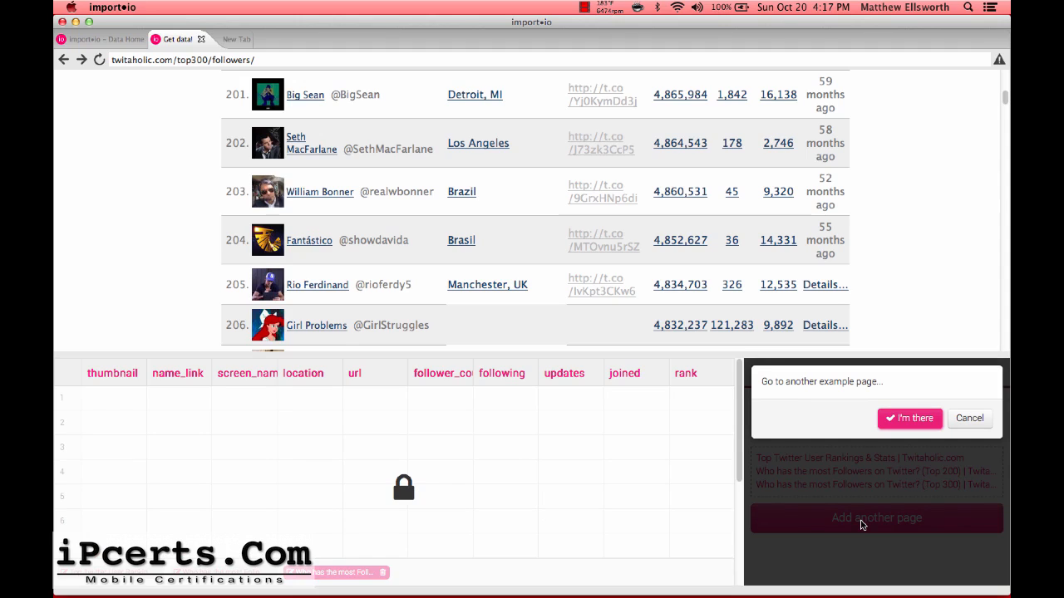
pyautogui.scroll(-15, 893, 204)
pyautogui.scroll(-20, 886, 287)
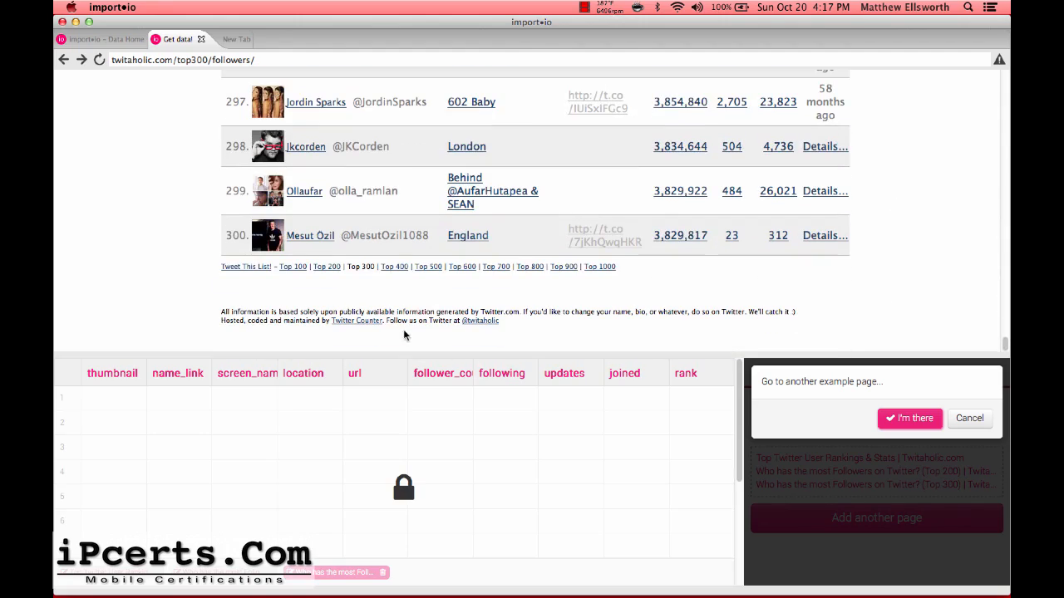
pyautogui.click(393, 266)
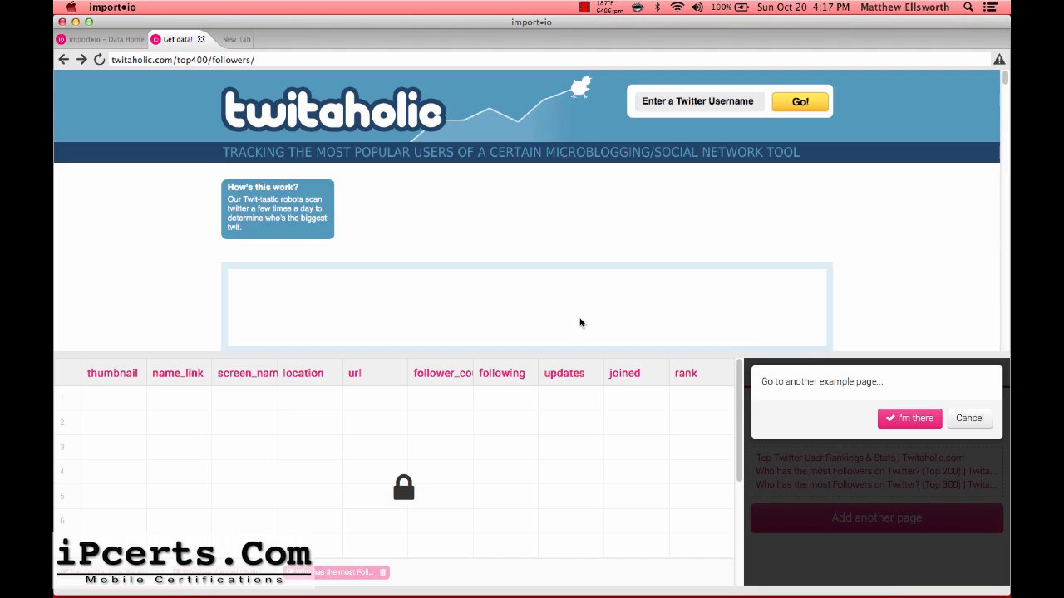
pyautogui.scroll(-10, 880, 284)
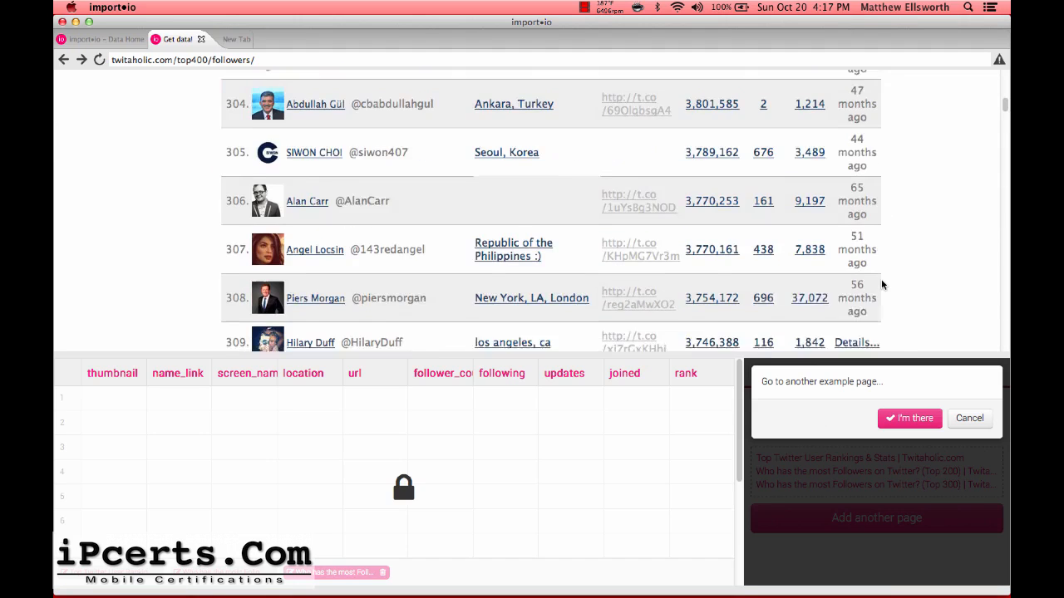
pyautogui.click(917, 420)
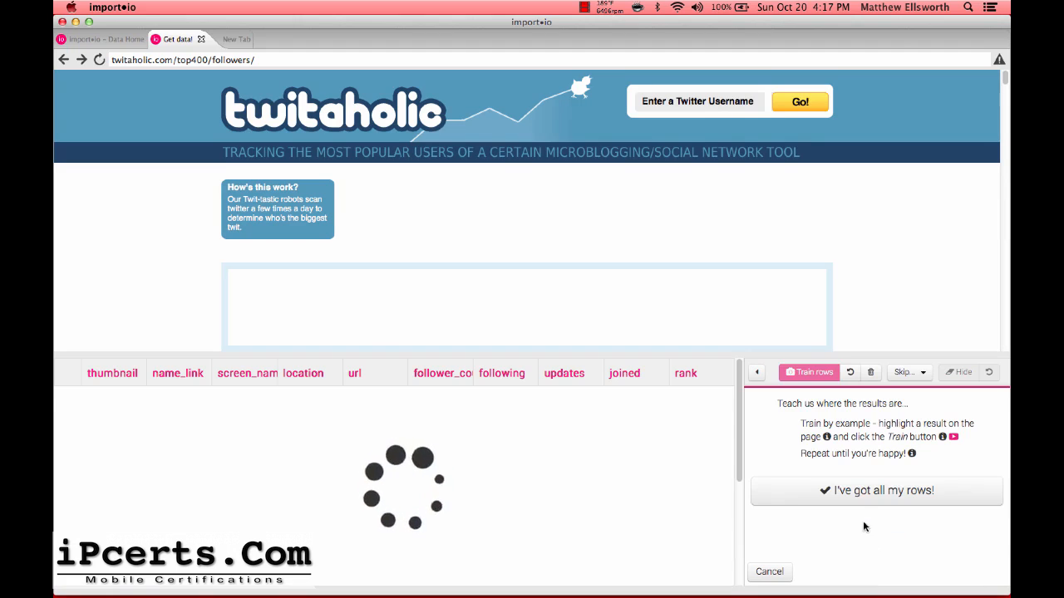
pyautogui.click(863, 498)
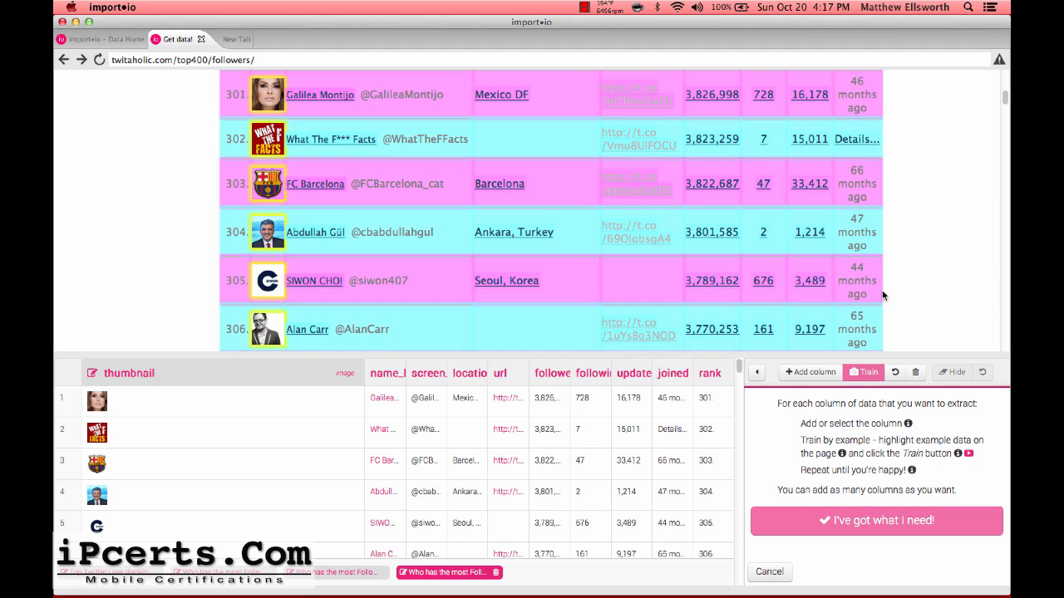
# Check the extracted rows and columns down the Top 400 page and accept the column data
pyautogui.scroll(-5, 883, 295)
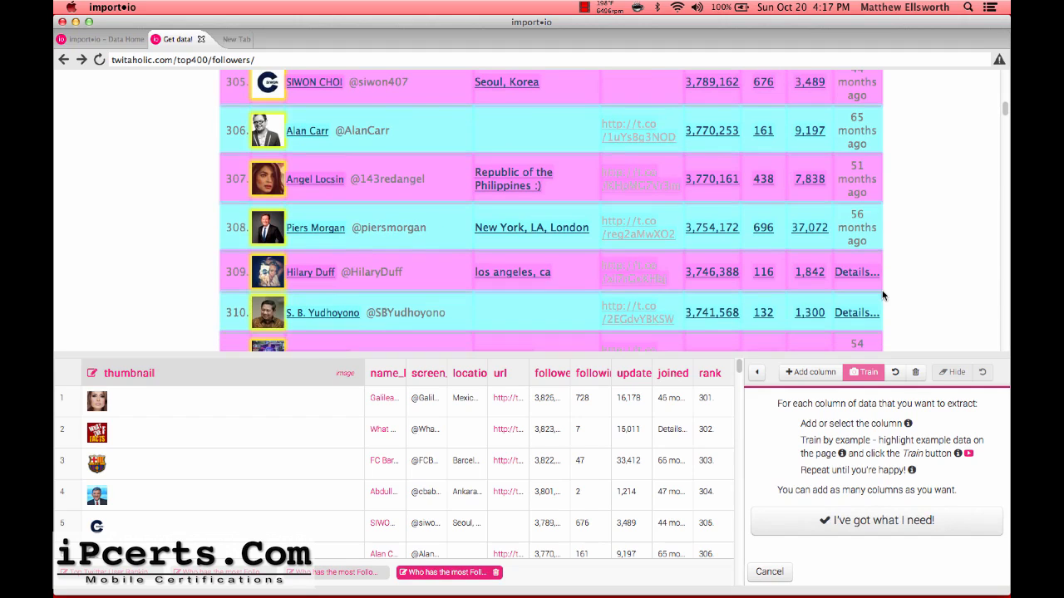
pyautogui.scroll(-1, 884, 319)
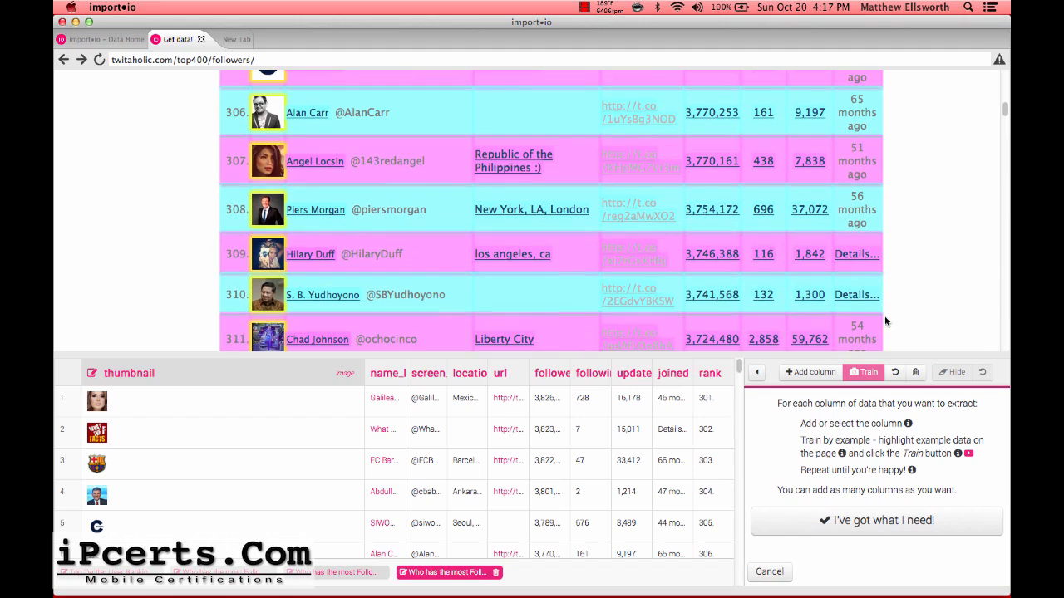
pyautogui.scroll(-2, 887, 319)
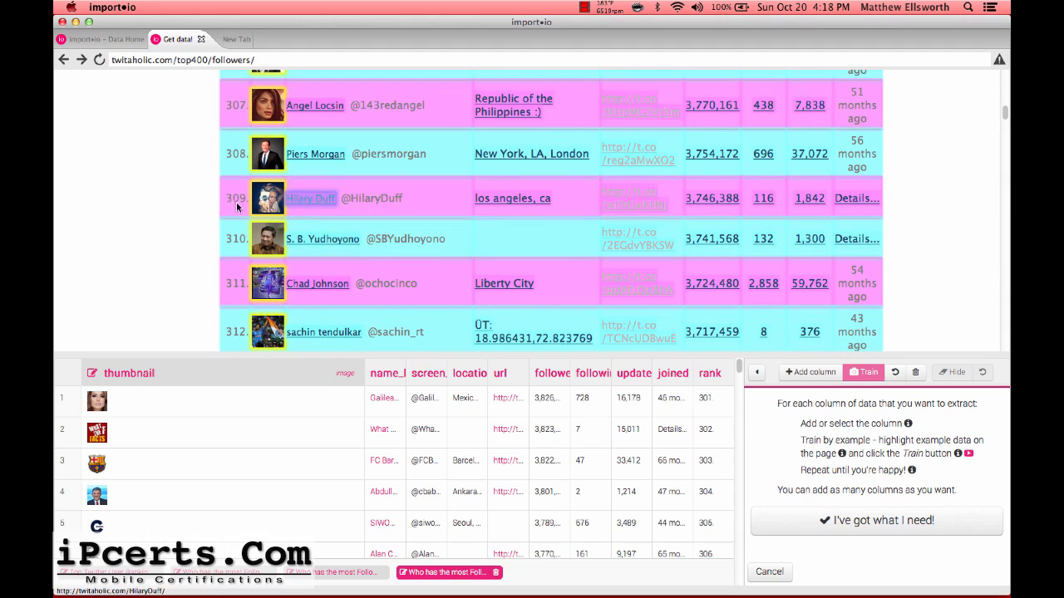
pyautogui.scroll(-4, 152, 241)
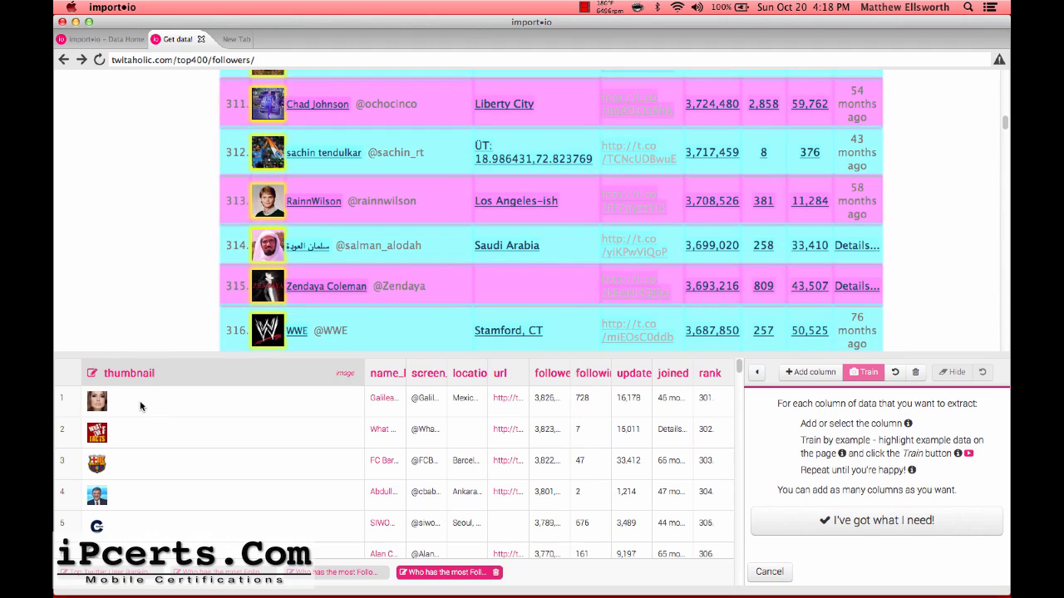
pyautogui.scroll(-3, 148, 283)
pyautogui.scroll(-1, 133, 222)
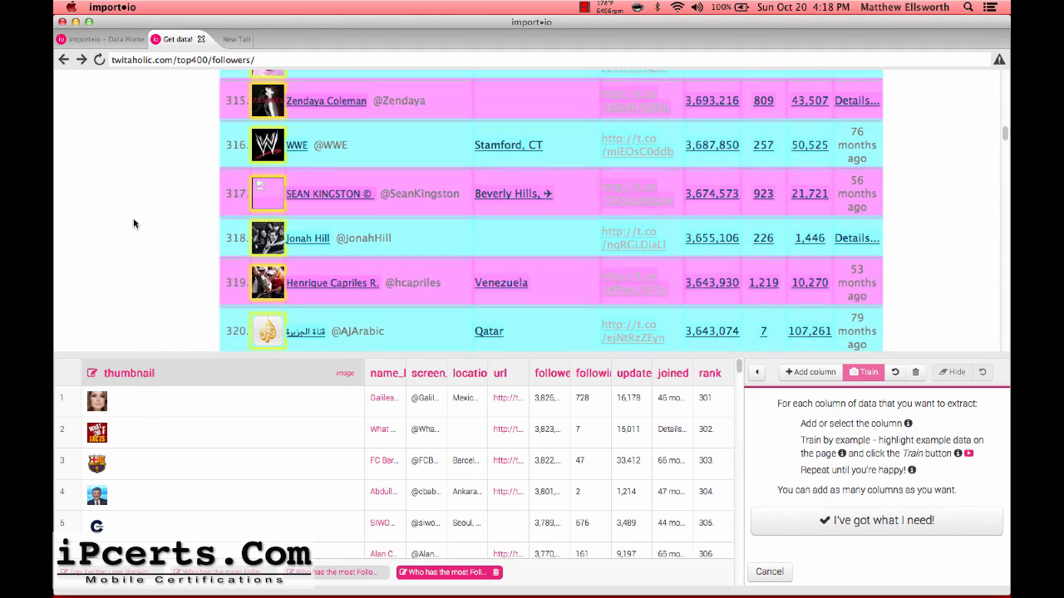
pyautogui.scroll(-2, 137, 212)
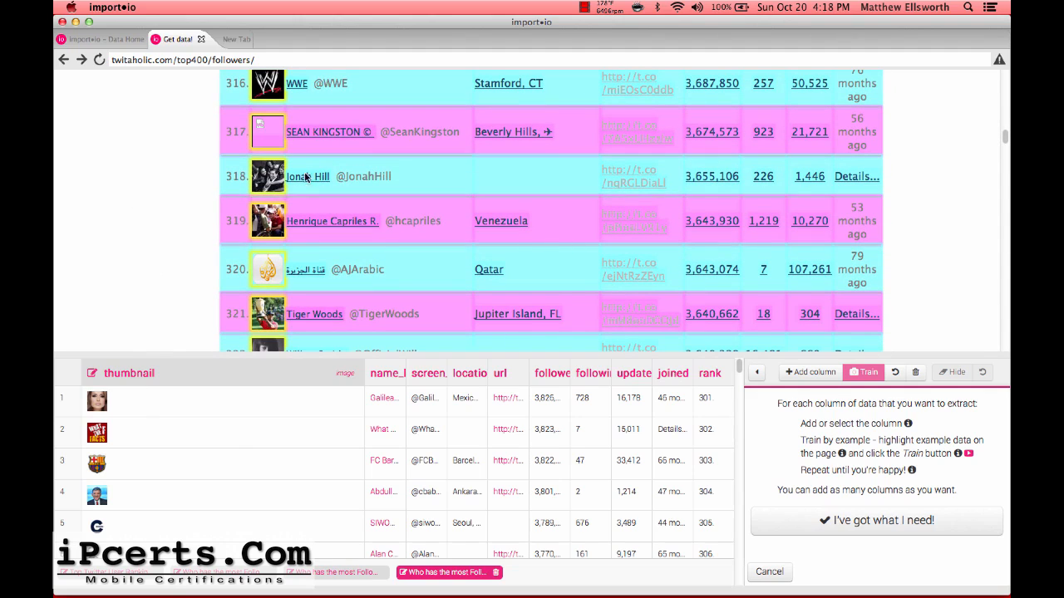
pyautogui.scroll(-5, 167, 171)
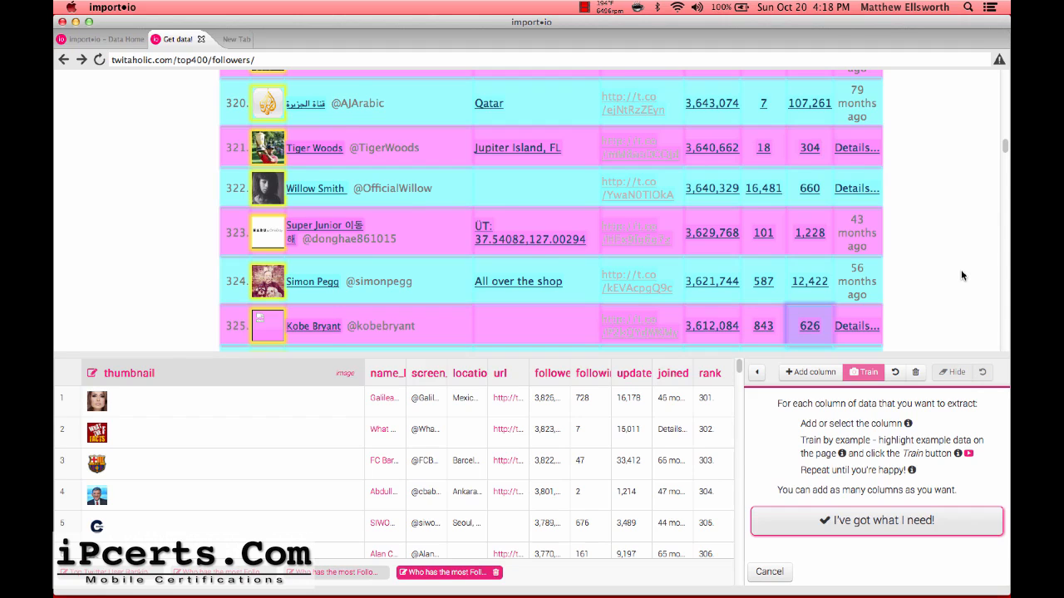
pyautogui.scroll(-5, 961, 270)
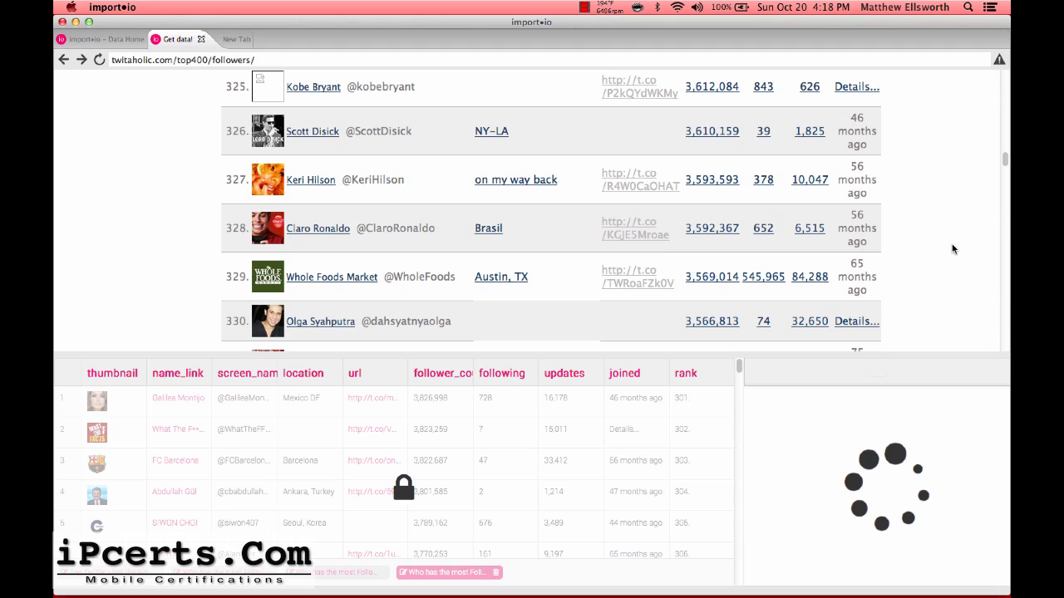
# Add Twitaholic's Top 500 followers page as another example page and accept its extracted rows and columns
pyautogui.scroll(-5, 953, 248)
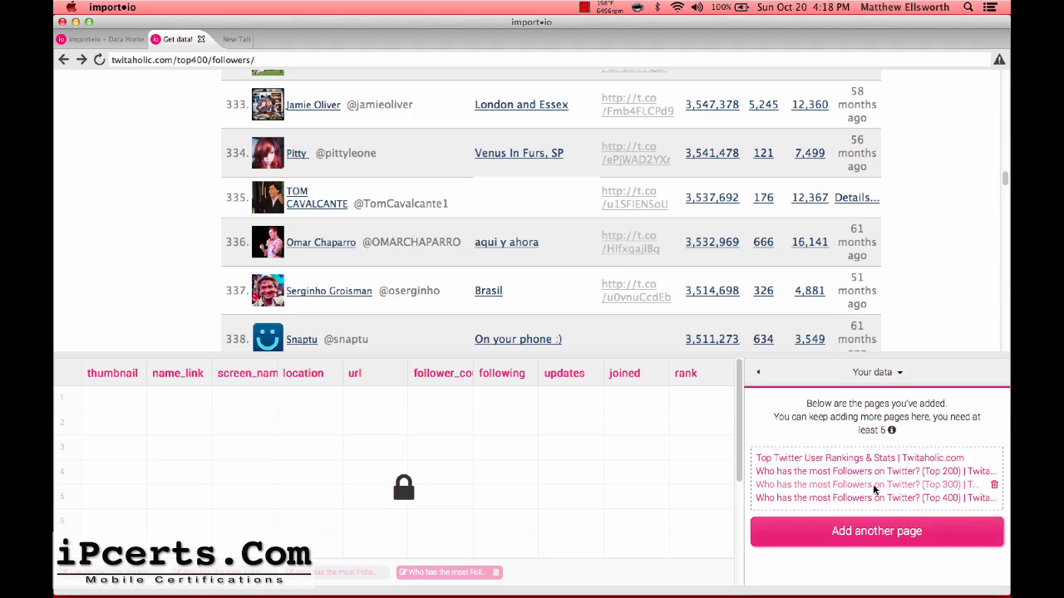
pyautogui.scroll(-20, 933, 310)
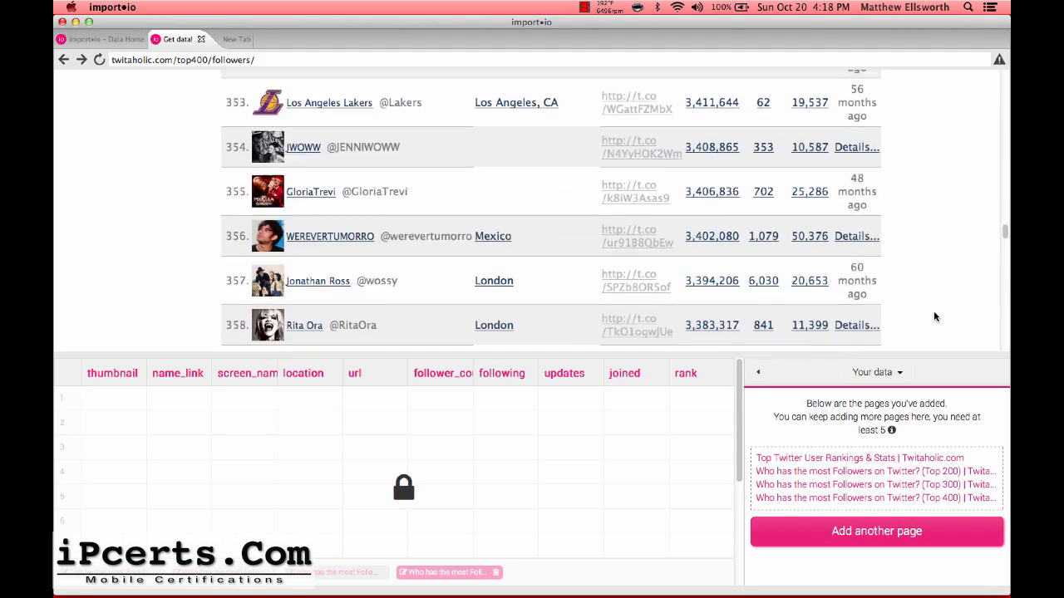
pyautogui.scroll(-7, 926, 209)
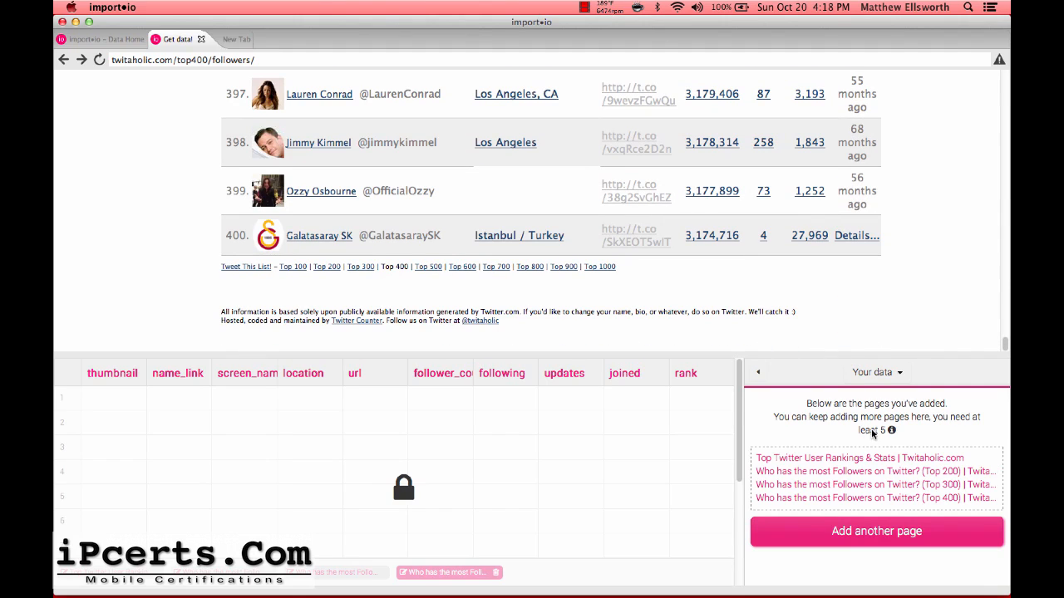
pyautogui.click(429, 266)
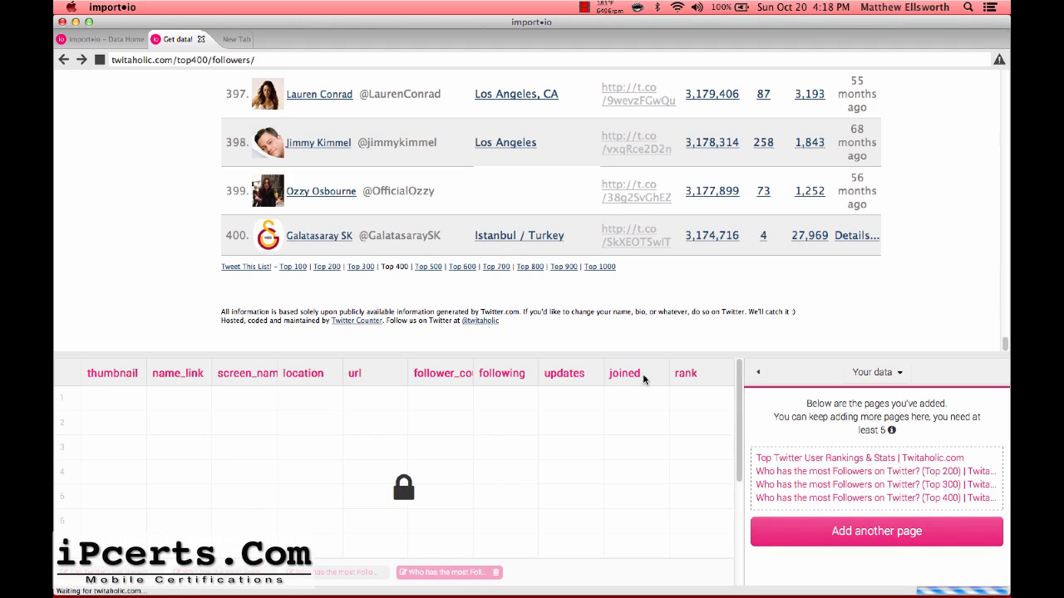
pyautogui.click(871, 535)
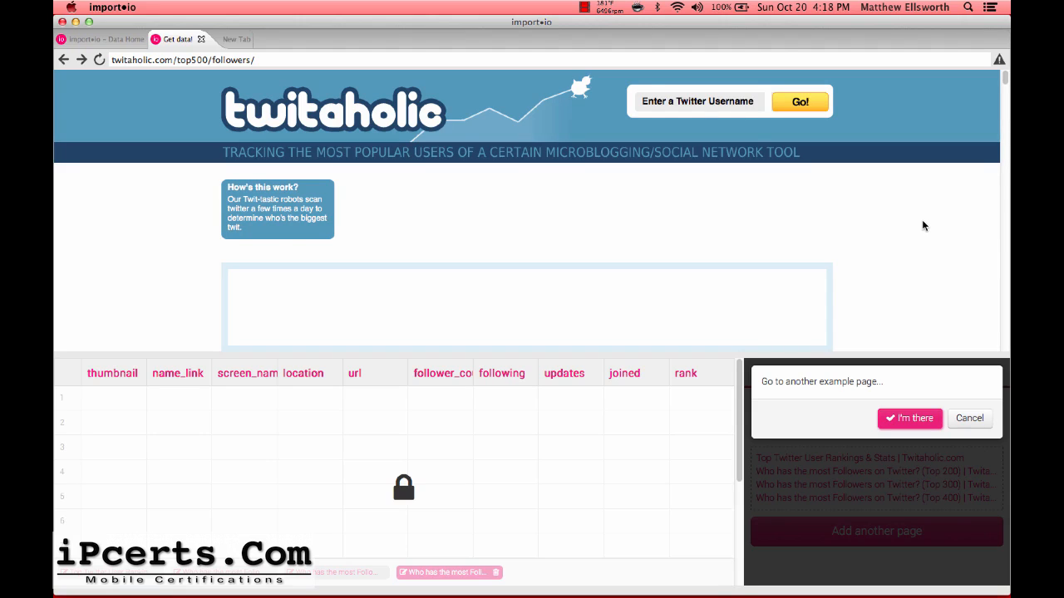
pyautogui.scroll(-5, 919, 210)
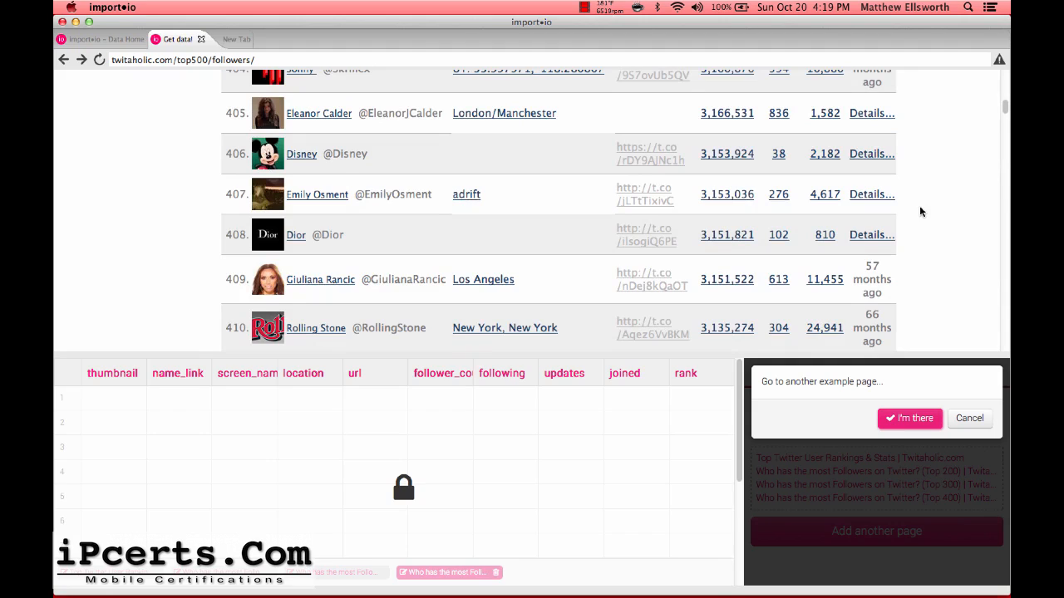
pyautogui.click(909, 421)
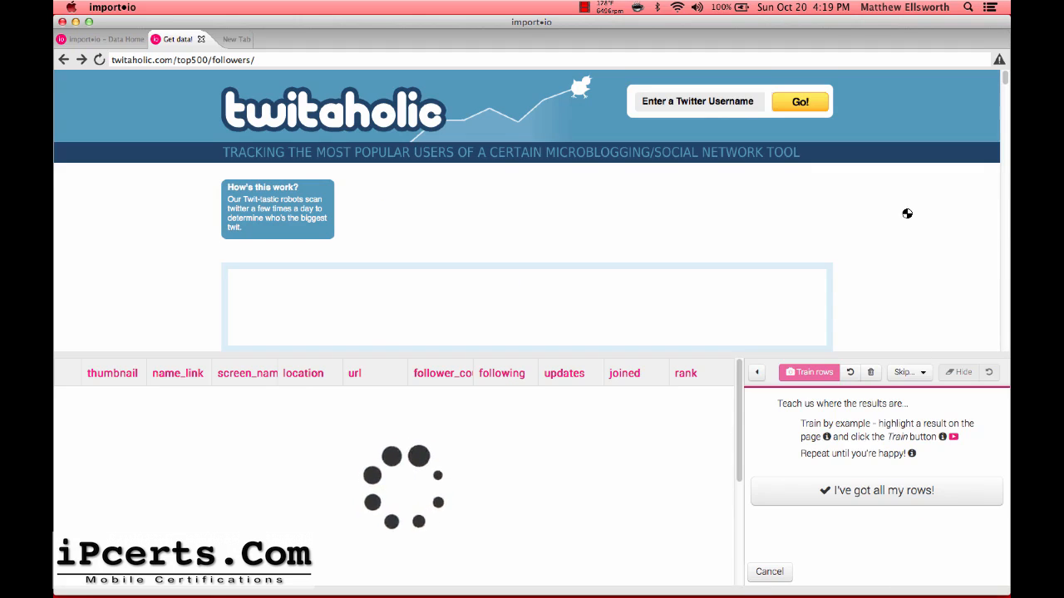
pyautogui.click(876, 490)
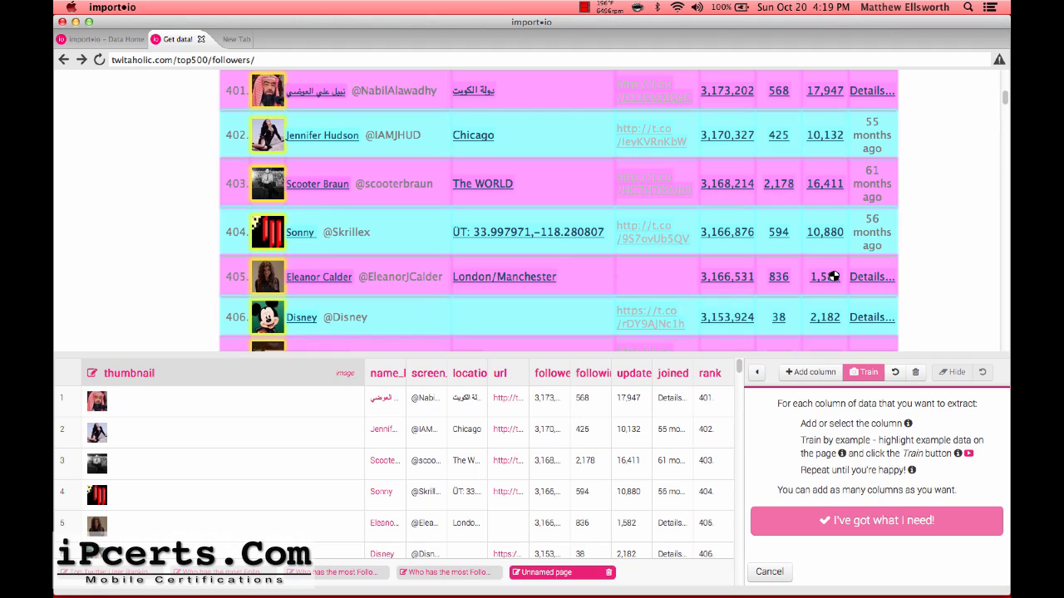
pyautogui.click(861, 519)
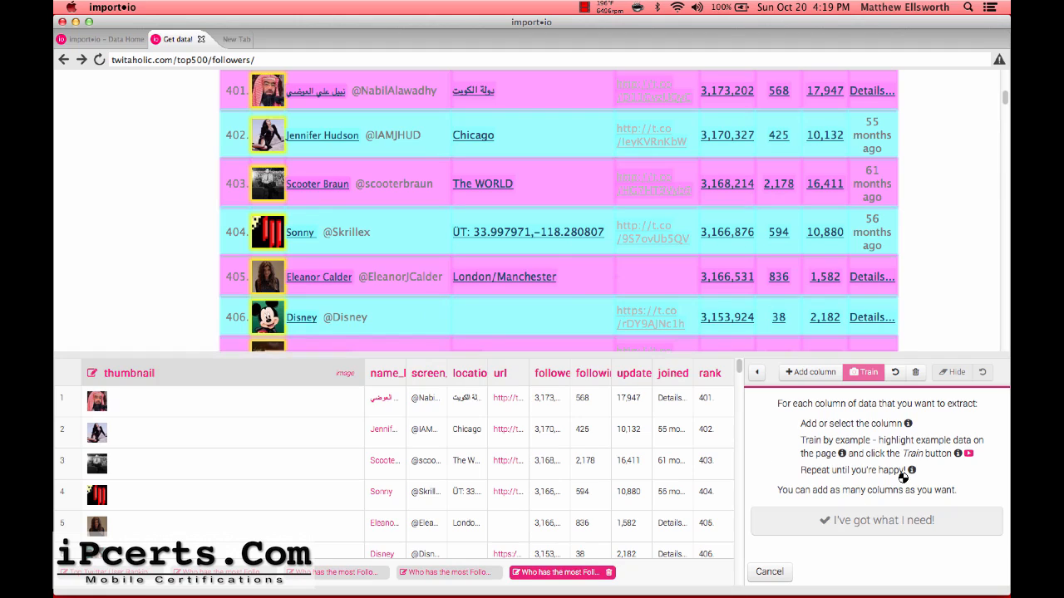
pyautogui.click(727, 277)
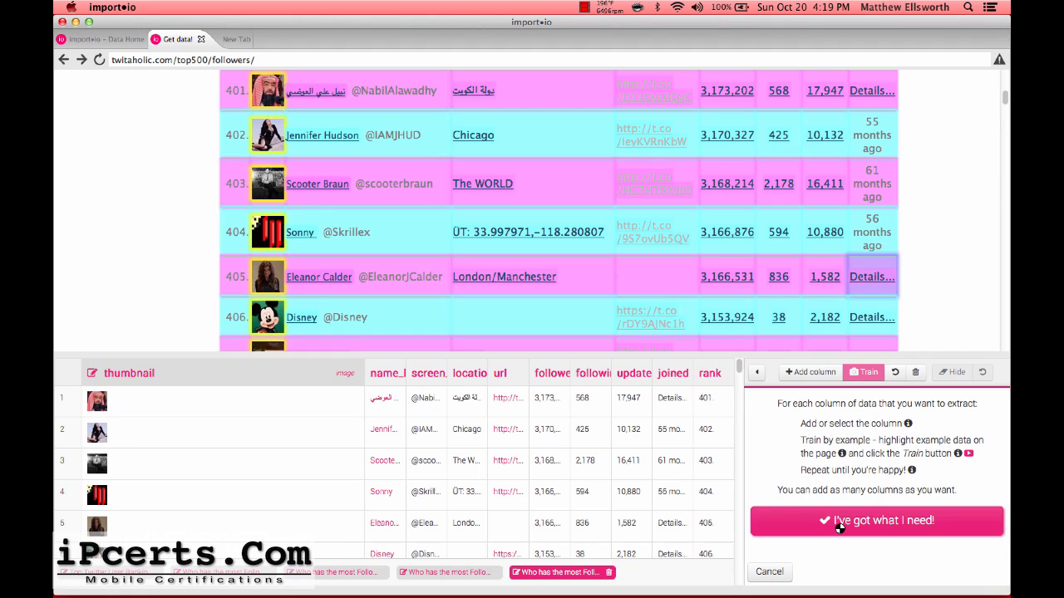
pyautogui.click(882, 521)
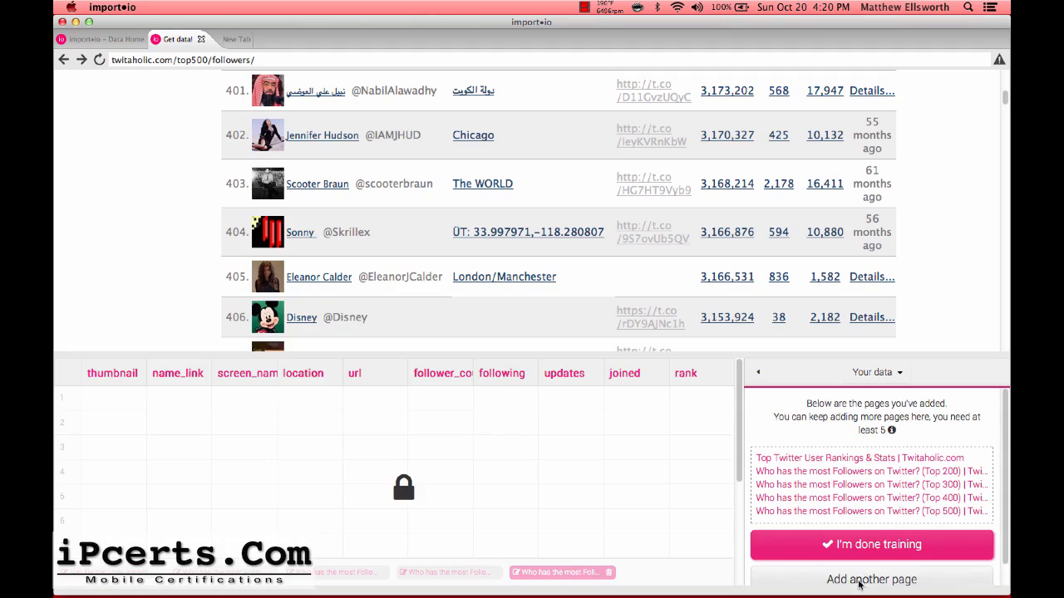
# Finish training with the five example pages and save the crawler as "top 1000 twitter users"
pyautogui.scroll(-1, 859, 515)
pyautogui.scroll(-15, 184, 215)
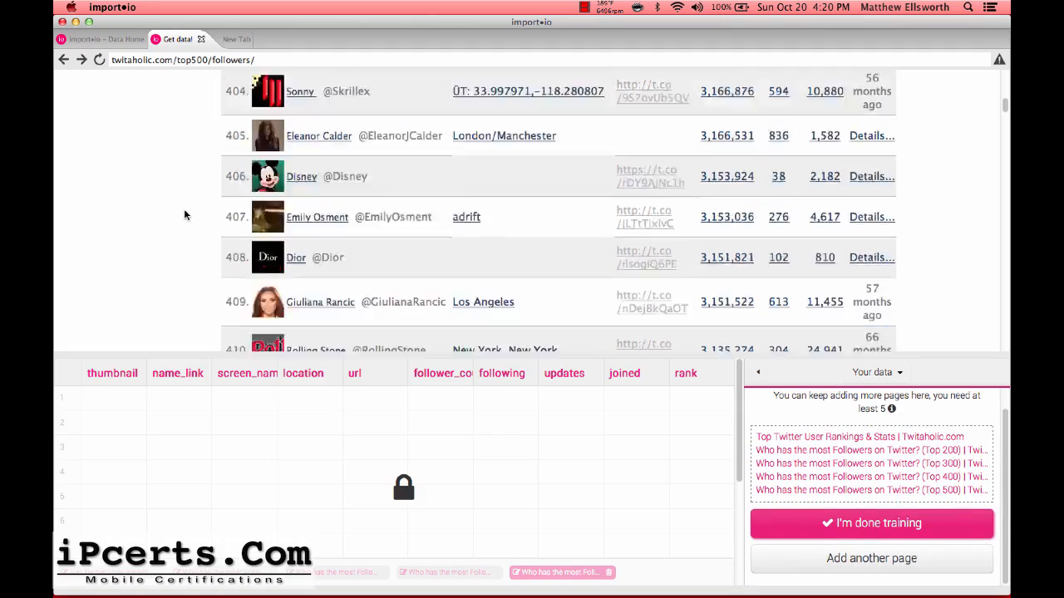
pyautogui.scroll(-15, 185, 214)
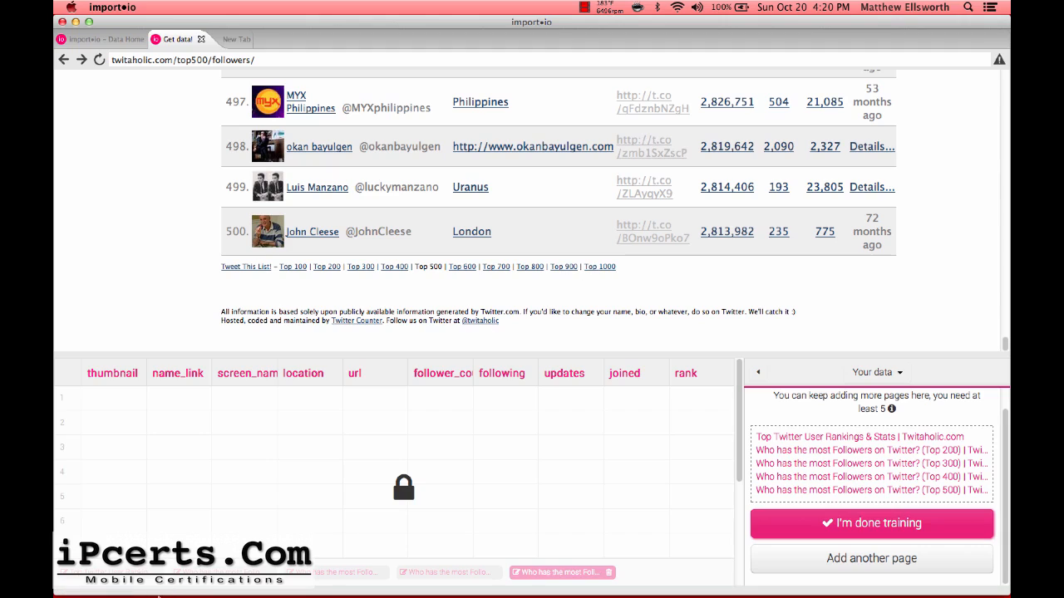
pyautogui.click(805, 525)
pyautogui.click(861, 461)
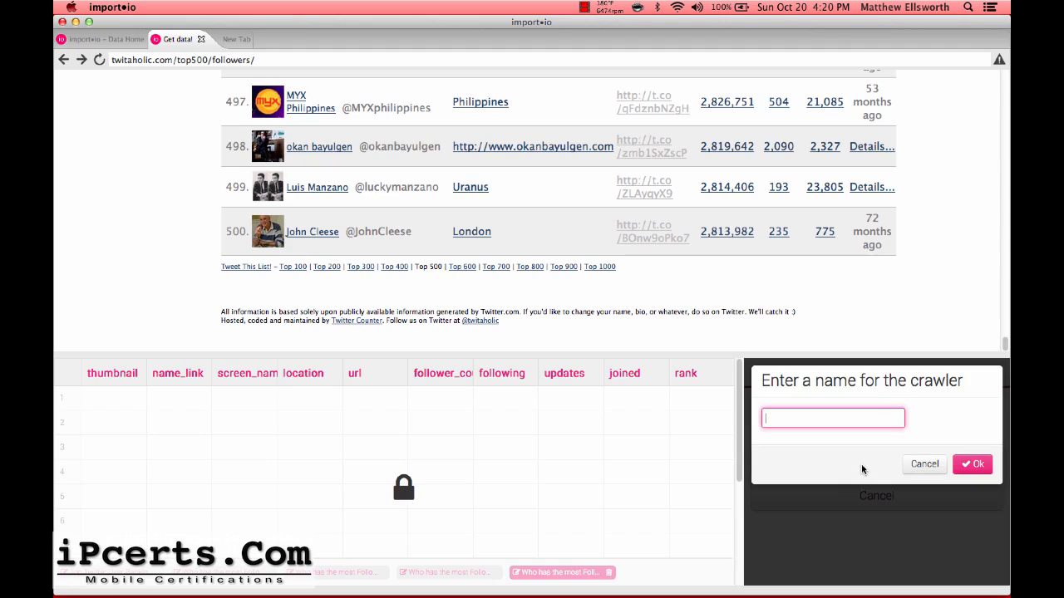
pyautogui.write('top 1000 twitter users')
pyautogui.press('Return')
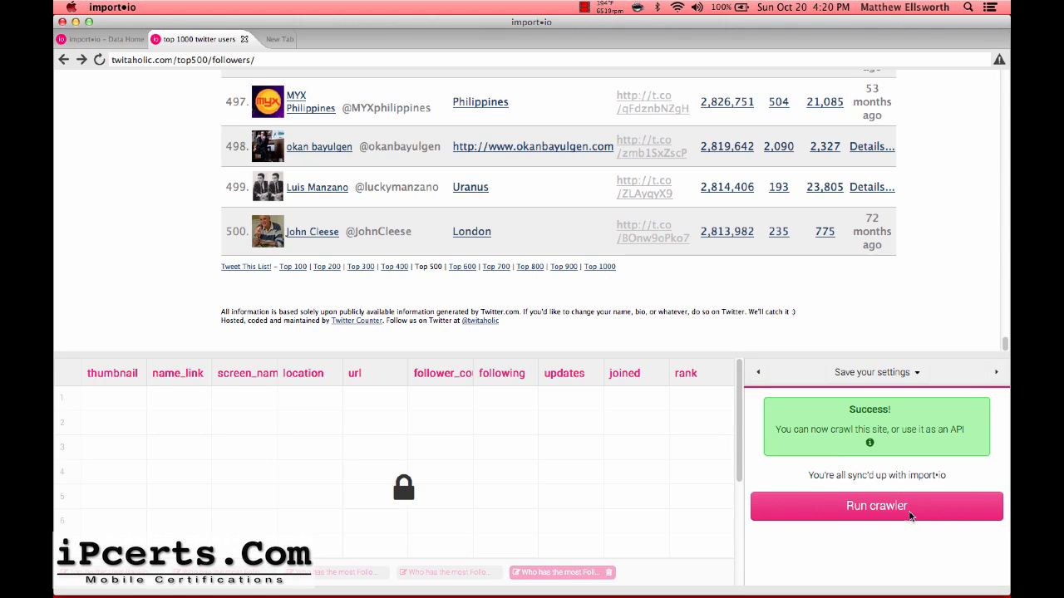
# Open the crawler's run settings in Advanced mode and review the start URLs, crawl templates and extraction template
pyautogui.click(911, 514)
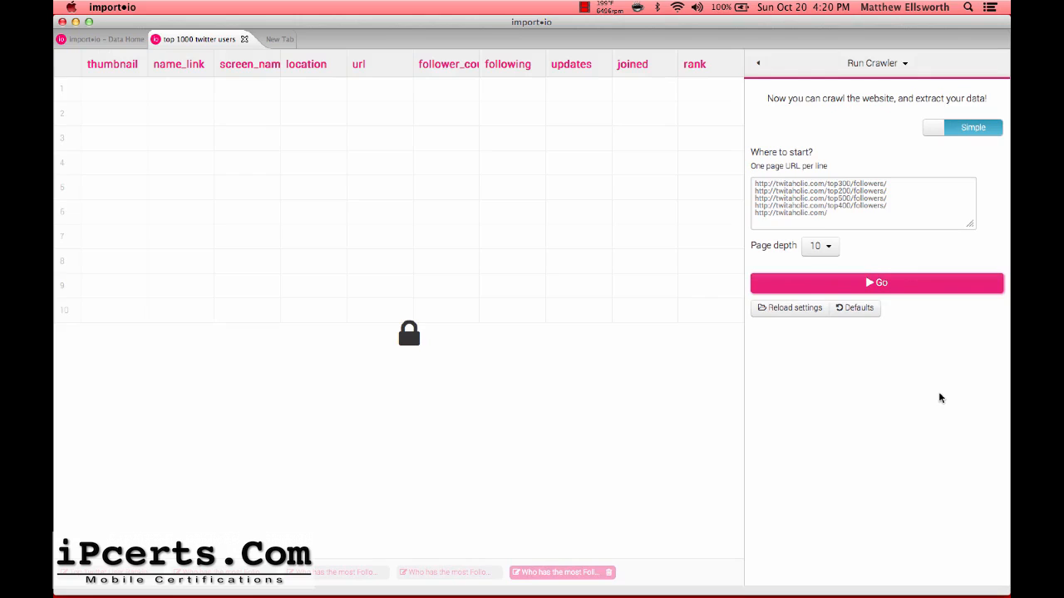
pyautogui.click(934, 132)
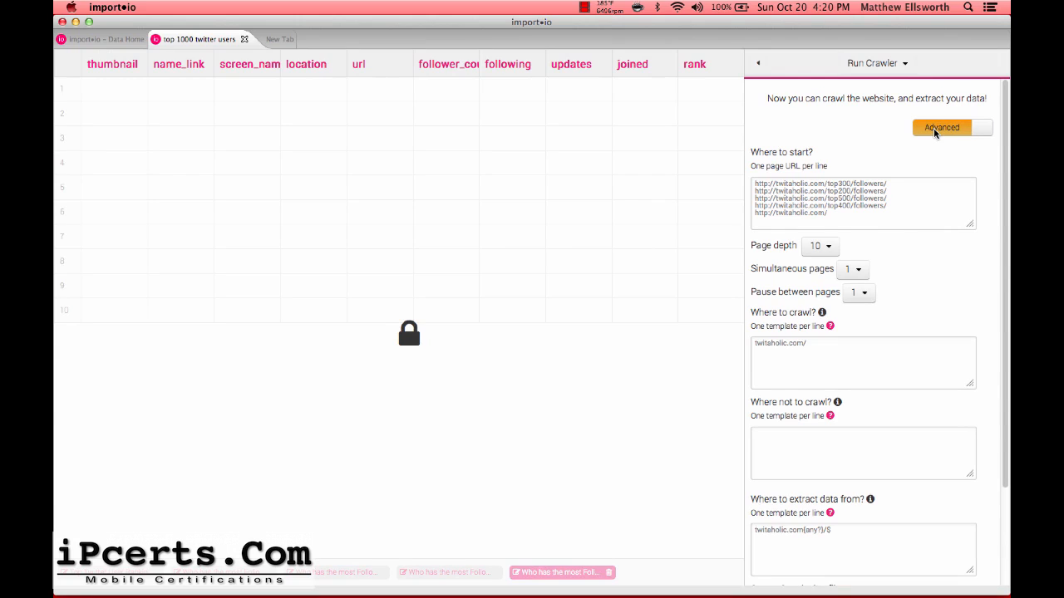
pyautogui.moveTo(831, 211); pyautogui.dragTo(761, 215)
pyautogui.click(836, 213)
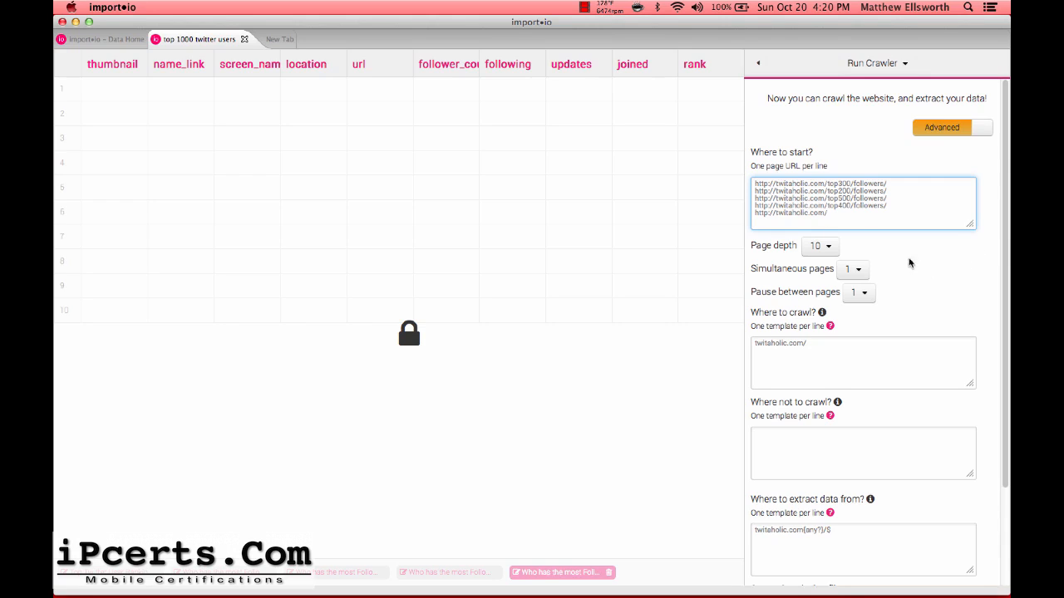
pyautogui.scroll(-2, 951, 263)
pyautogui.scroll(-3, 951, 263)
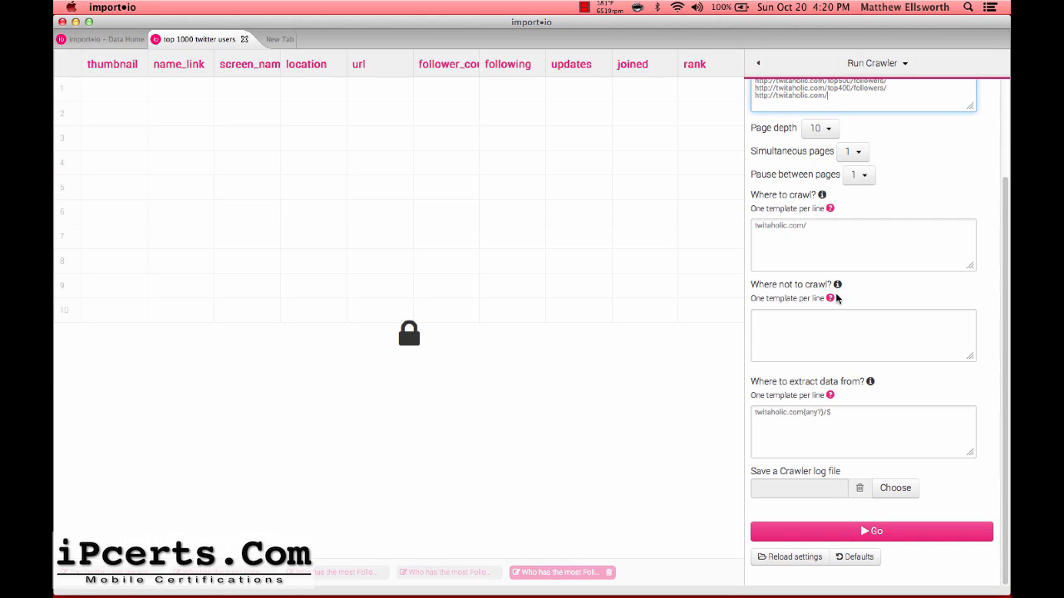
pyautogui.moveTo(835, 288)
pyautogui.scroll(3, 928, 491)
pyautogui.scroll(1, 928, 491)
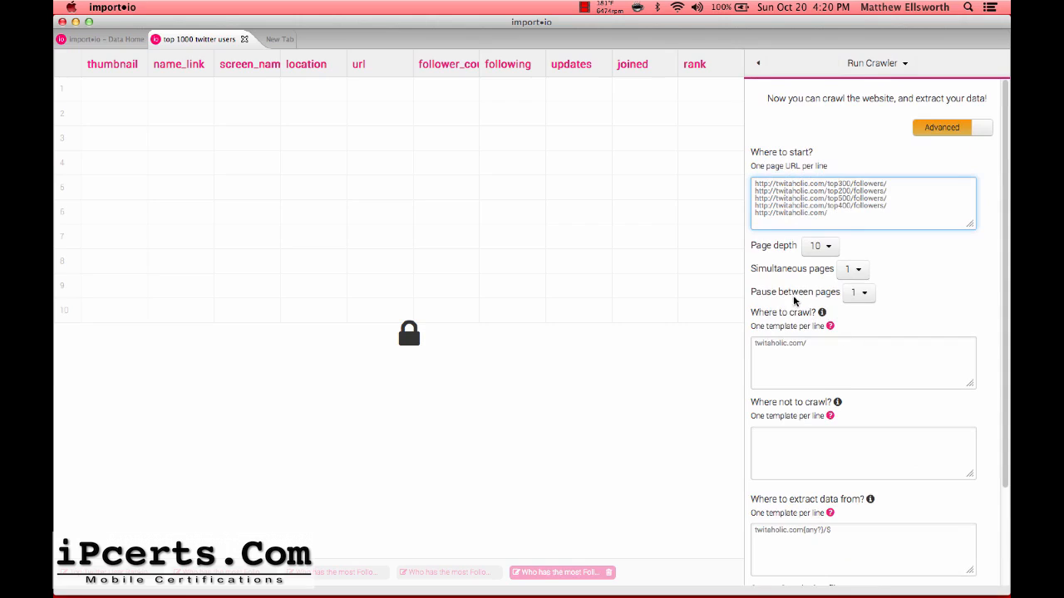
# Set the crawler's page depth to 0
pyautogui.moveTo(820, 255)
pyautogui.click(827, 247)
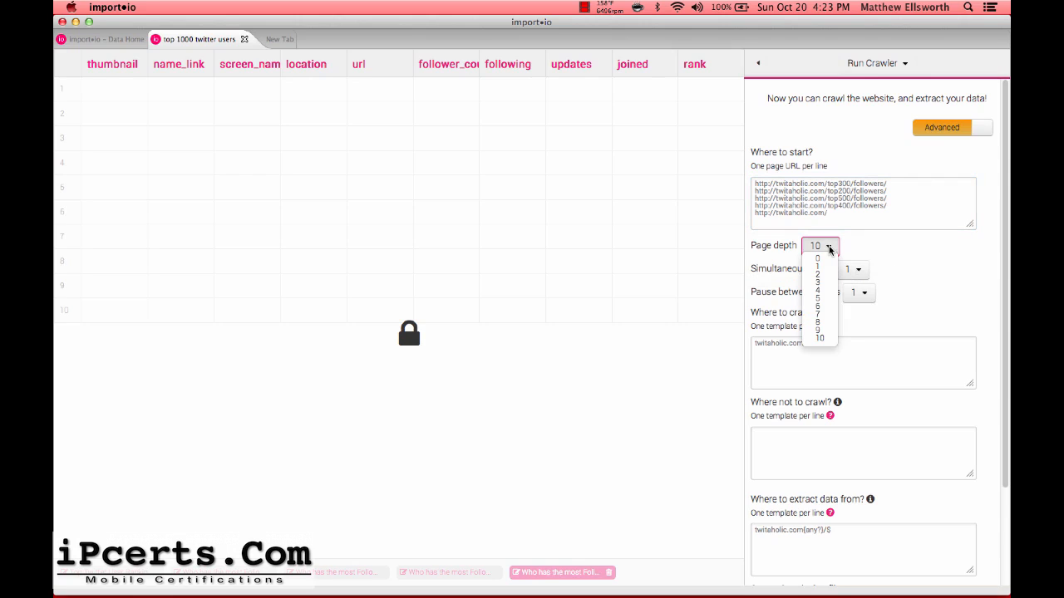
pyautogui.click(821, 258)
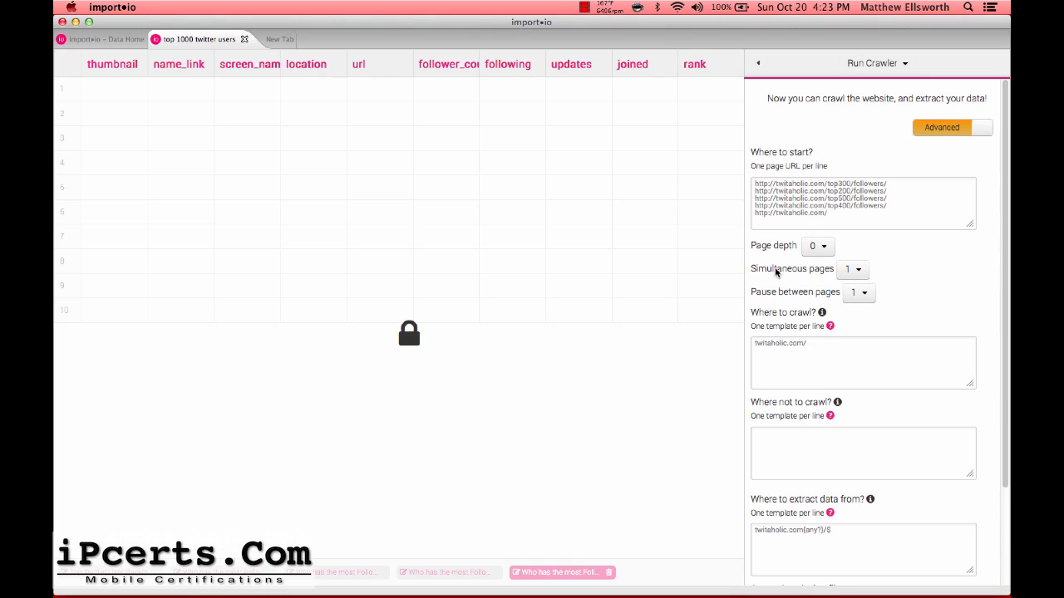
# Check the available values for simultaneous pages and the pause between pages, leaving both settings as they are
pyautogui.click(850, 269)
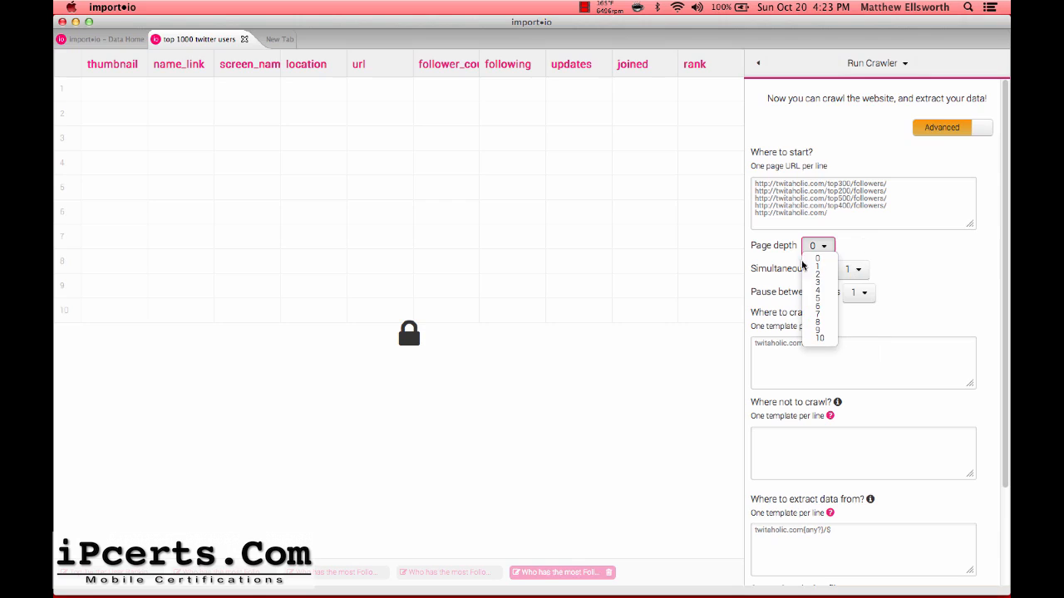
pyautogui.click(853, 143)
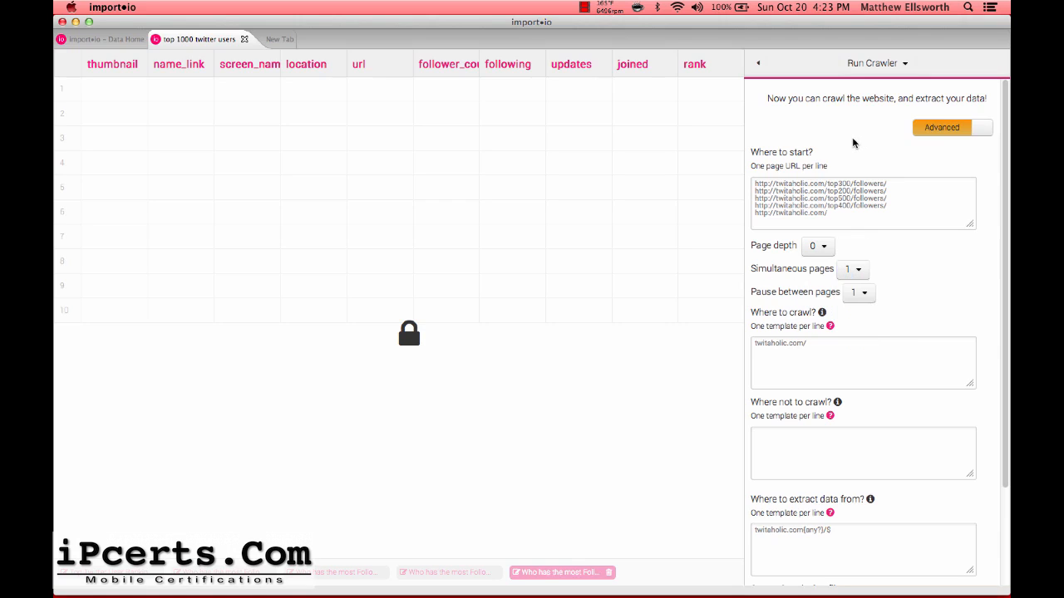
pyautogui.click(854, 268)
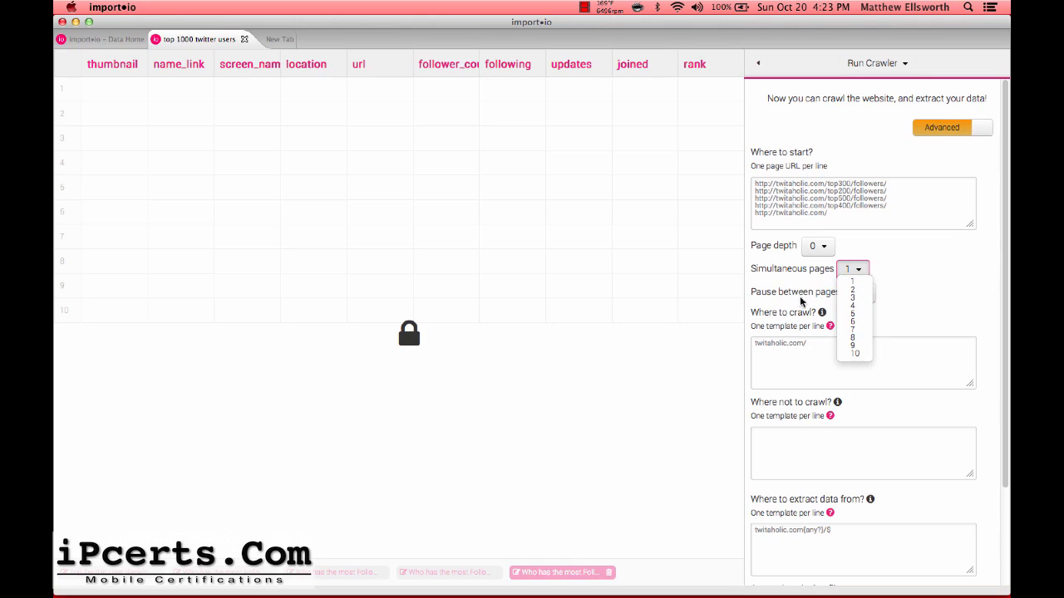
pyautogui.click(913, 234)
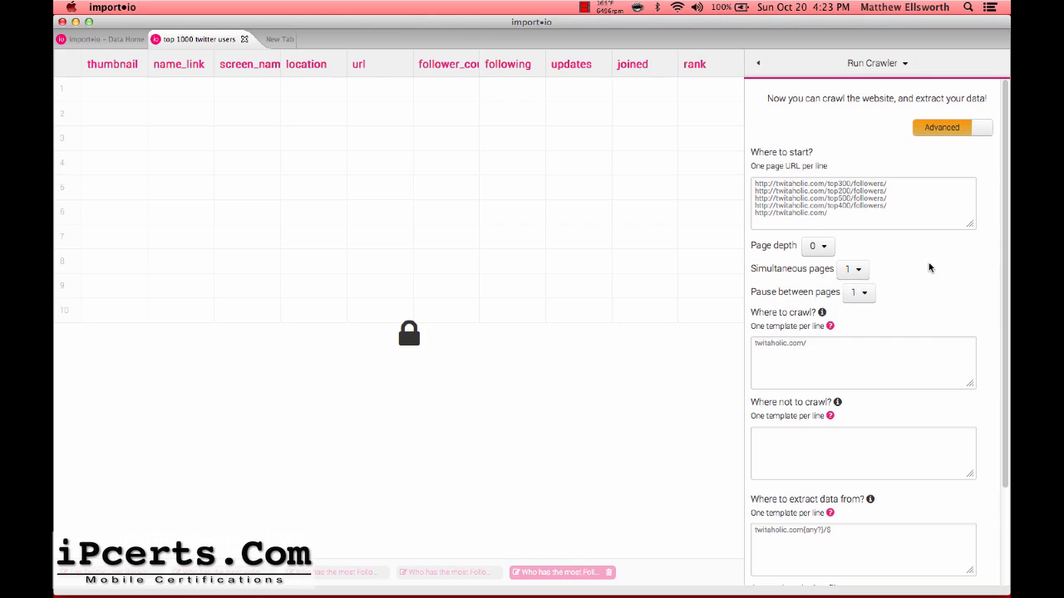
pyautogui.click(863, 293)
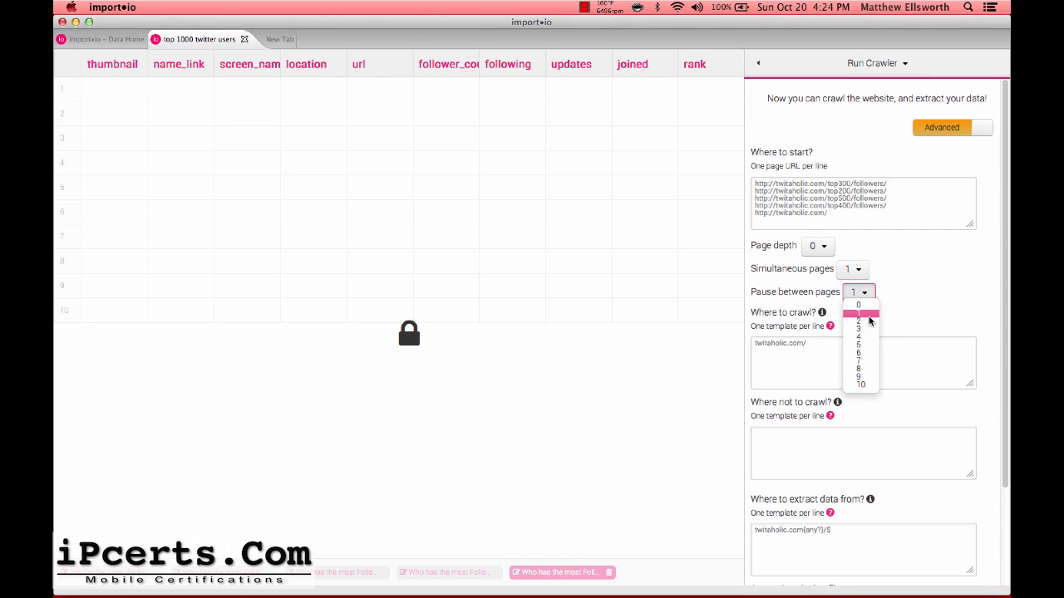
pyautogui.click(981, 373)
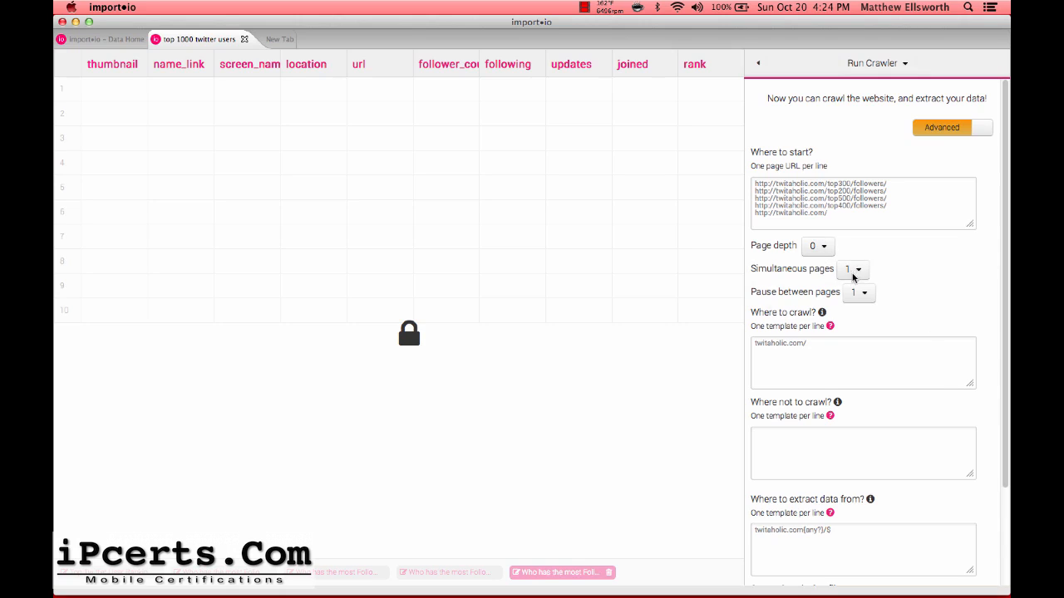
# Read the URL template help for the crawl templates, including the example and the available elements
pyautogui.scroll(-2, 920, 378)
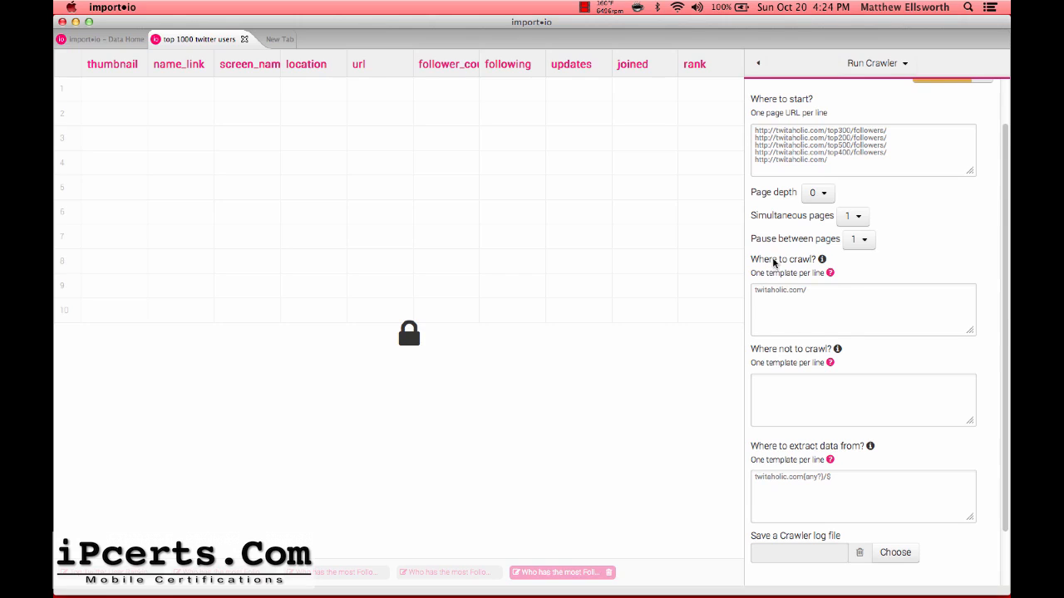
pyautogui.moveTo(822, 262)
pyautogui.click(829, 273)
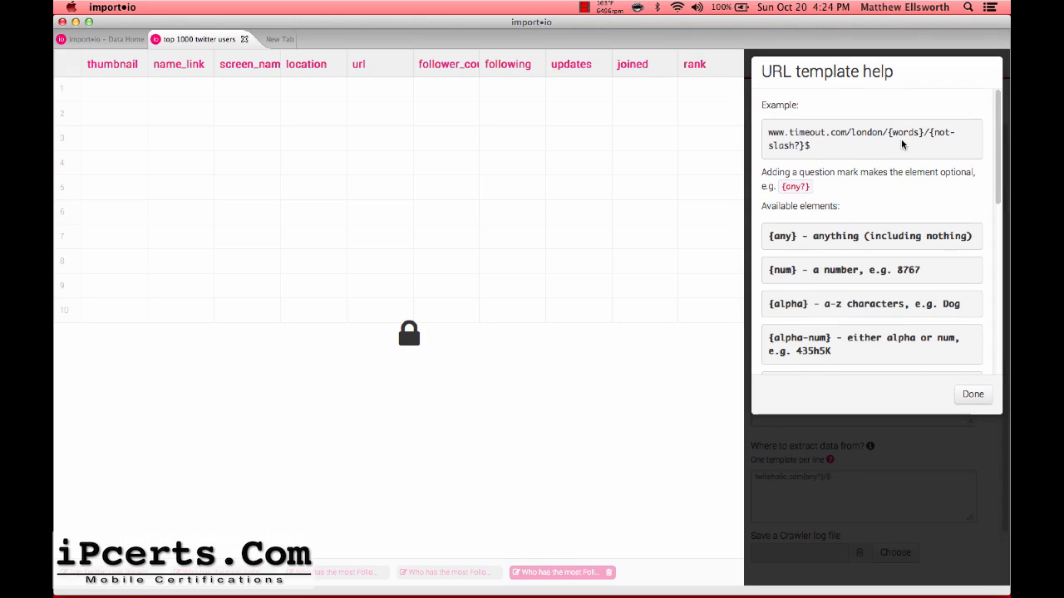
pyautogui.click(971, 395)
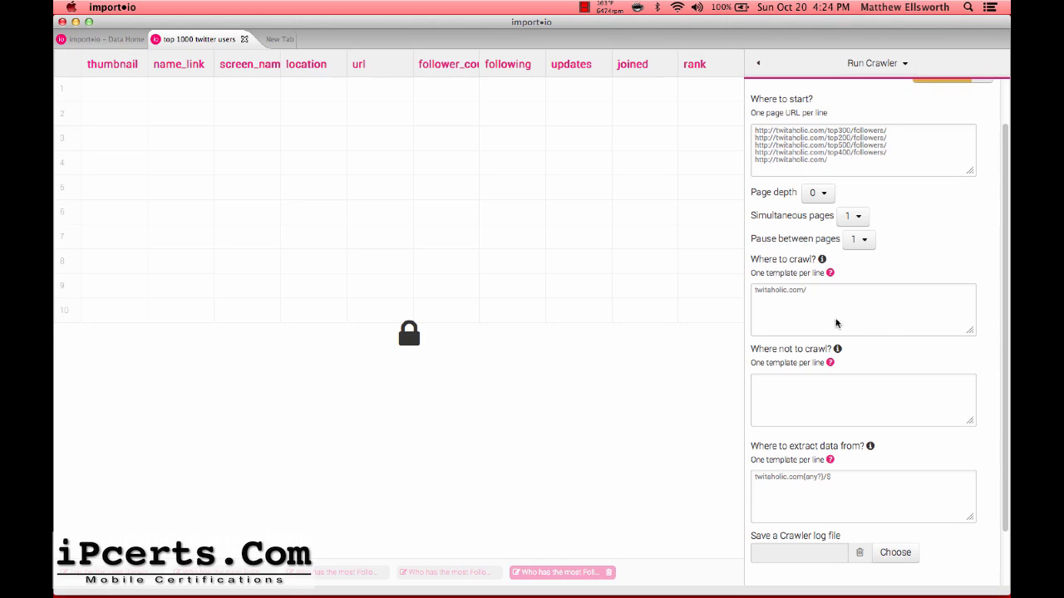
pyautogui.click(830, 272)
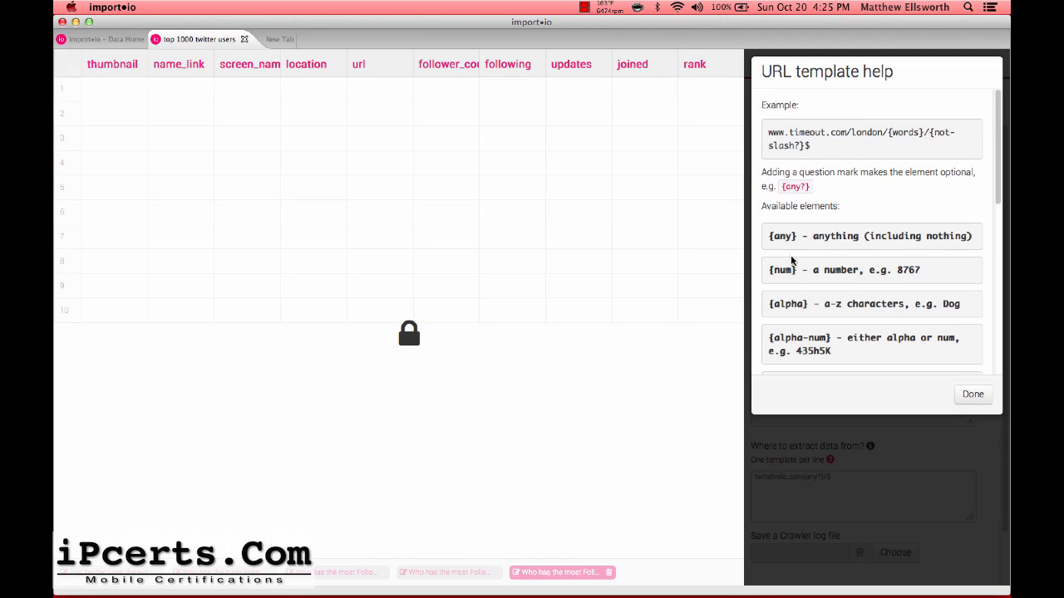
pyautogui.scroll(-2, 786, 306)
pyautogui.scroll(-5, 786, 306)
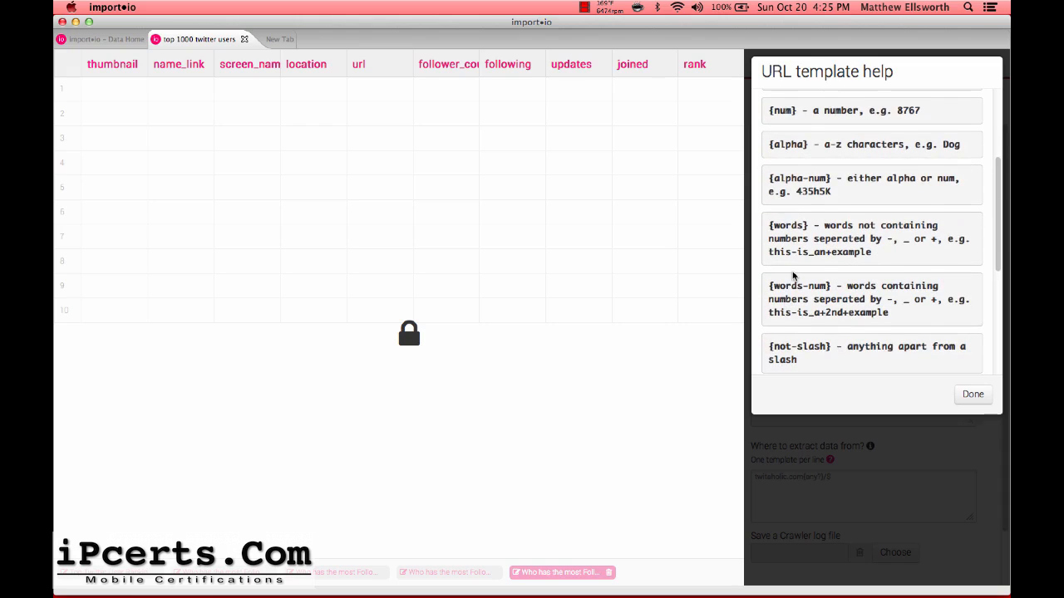
pyautogui.scroll(1, 795, 278)
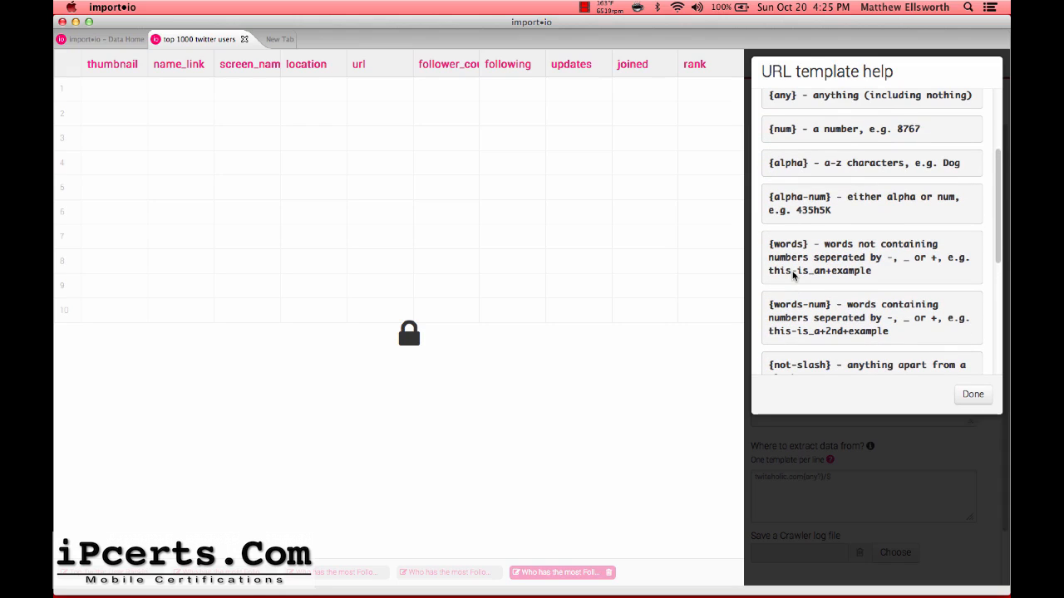
pyautogui.scroll(4, 794, 277)
pyautogui.scroll(4, 794, 277)
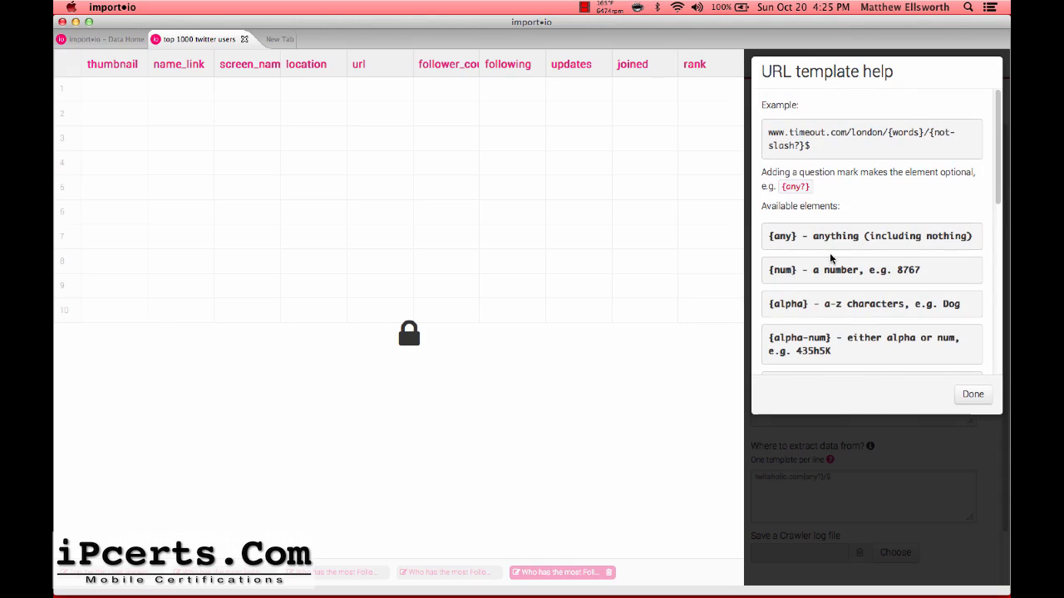
pyautogui.scroll(-1, 831, 259)
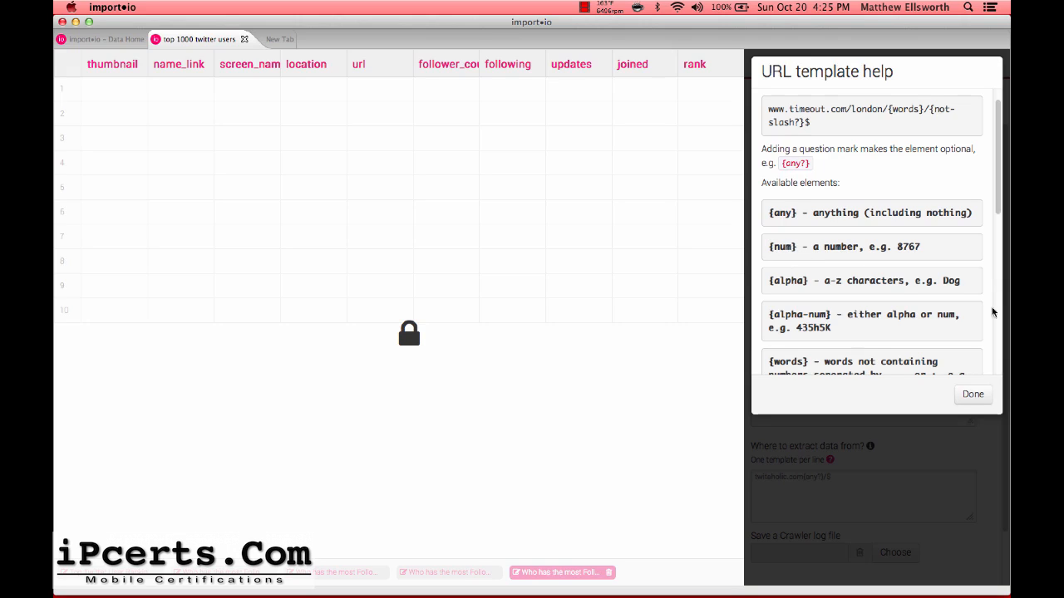
pyautogui.click(968, 397)
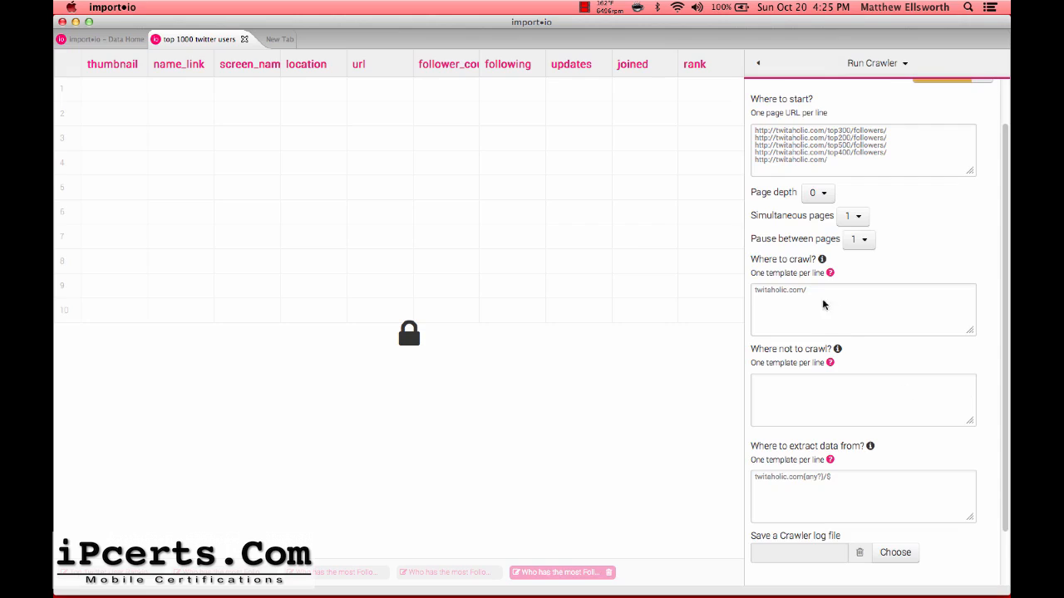
# Add twitaholic.com/top{num}/followers as a second template for where to crawl
pyautogui.click(809, 293)
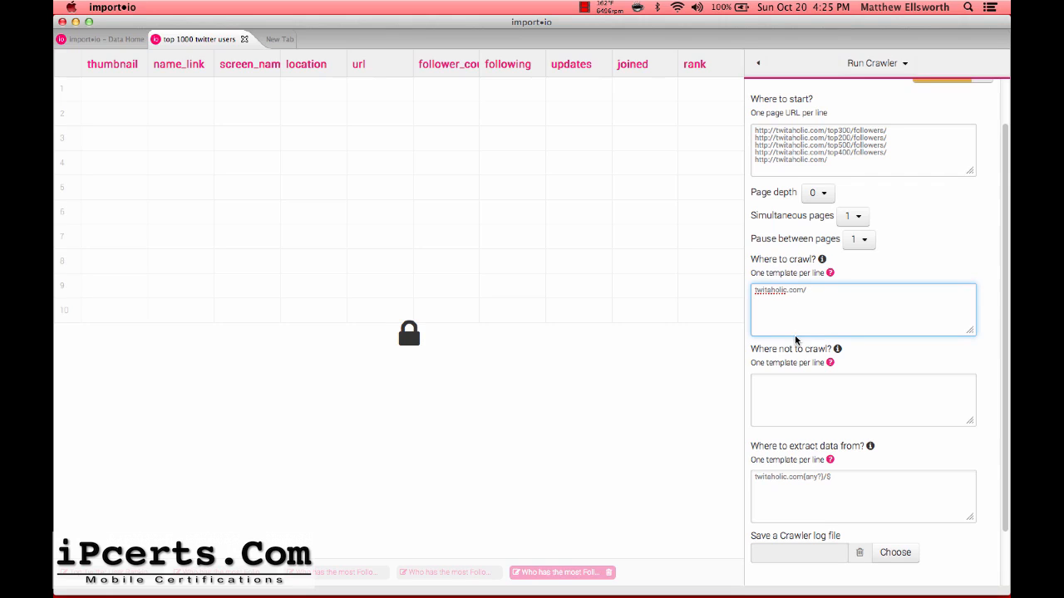
pyautogui.write('twitaholic.com/top{num}/')
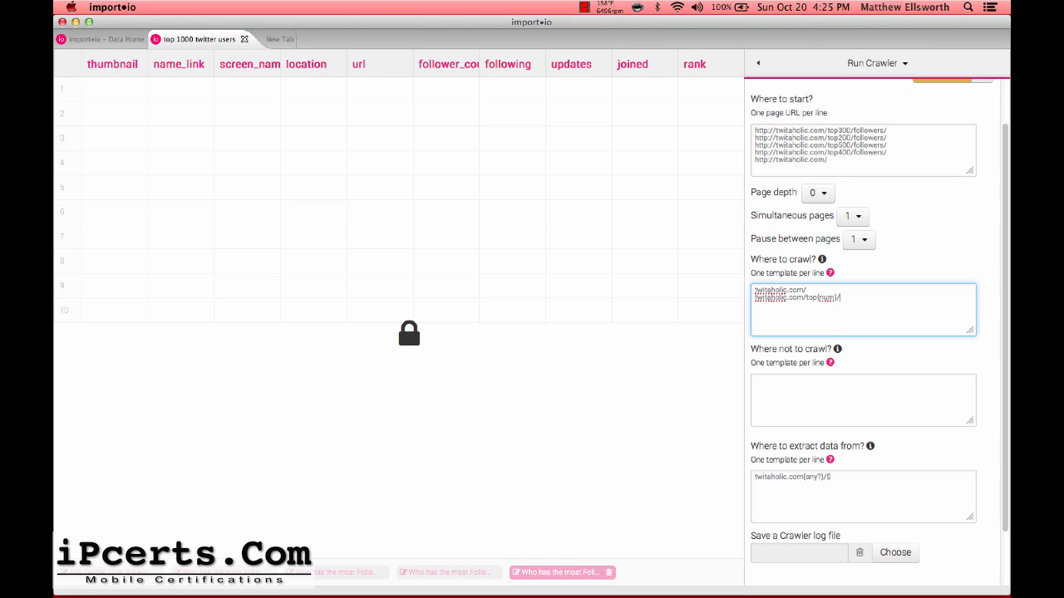
pyautogui.write('followers')
pyautogui.click(821, 164)
pyautogui.moveTo(835, 164); pyautogui.dragTo(757, 159)
pyautogui.click(757, 160)
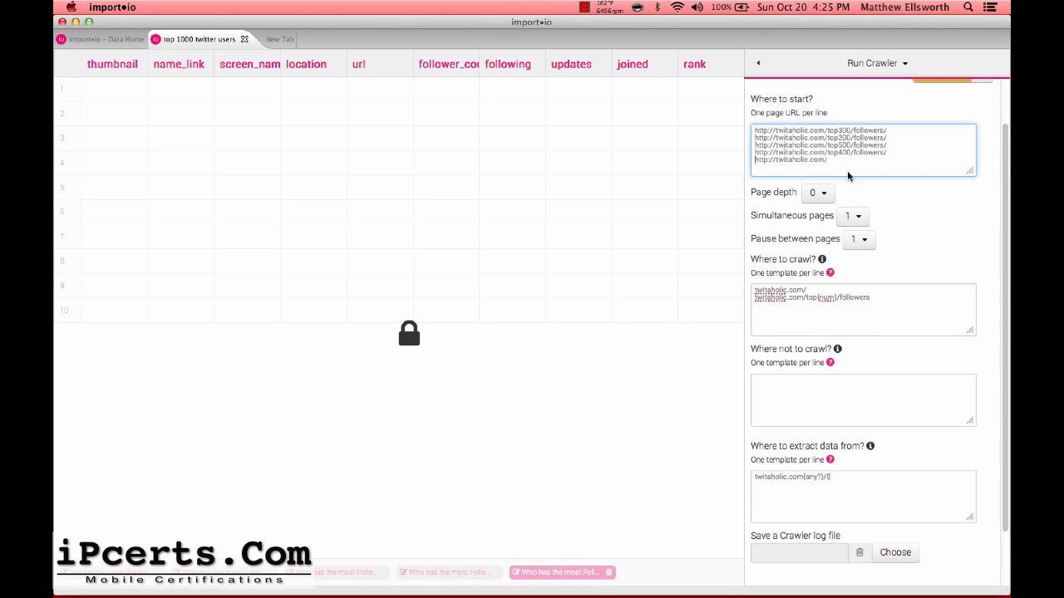
pyautogui.moveTo(831, 162); pyautogui.dragTo(807, 166)
pyautogui.click(754, 164)
pyautogui.click(805, 168)
# Read the URL template help for the pages not to crawl, down to the end of the element list
pyautogui.click(829, 362)
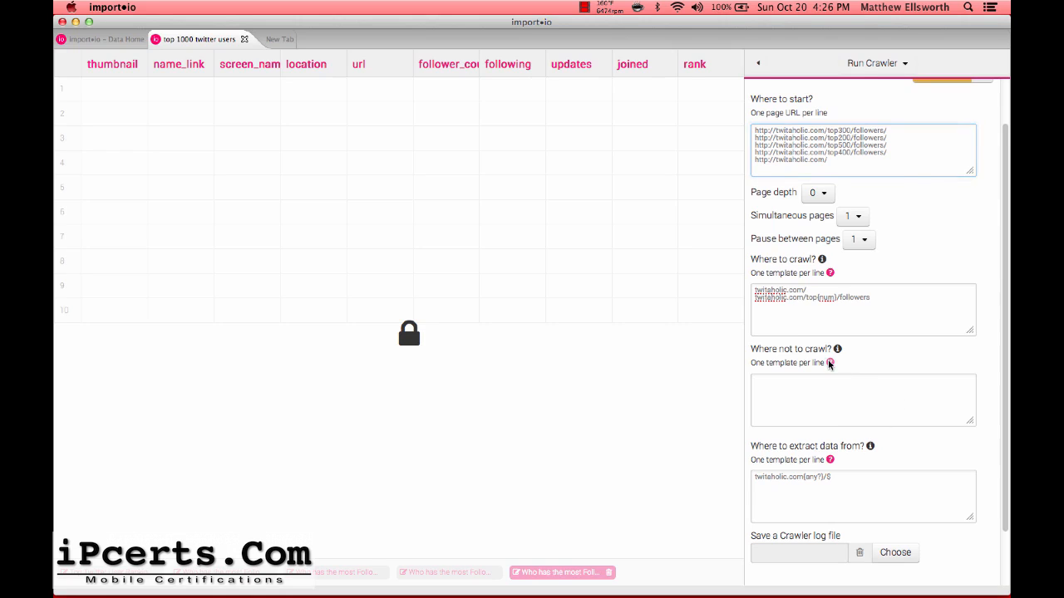
pyautogui.scroll(-3, 853, 338)
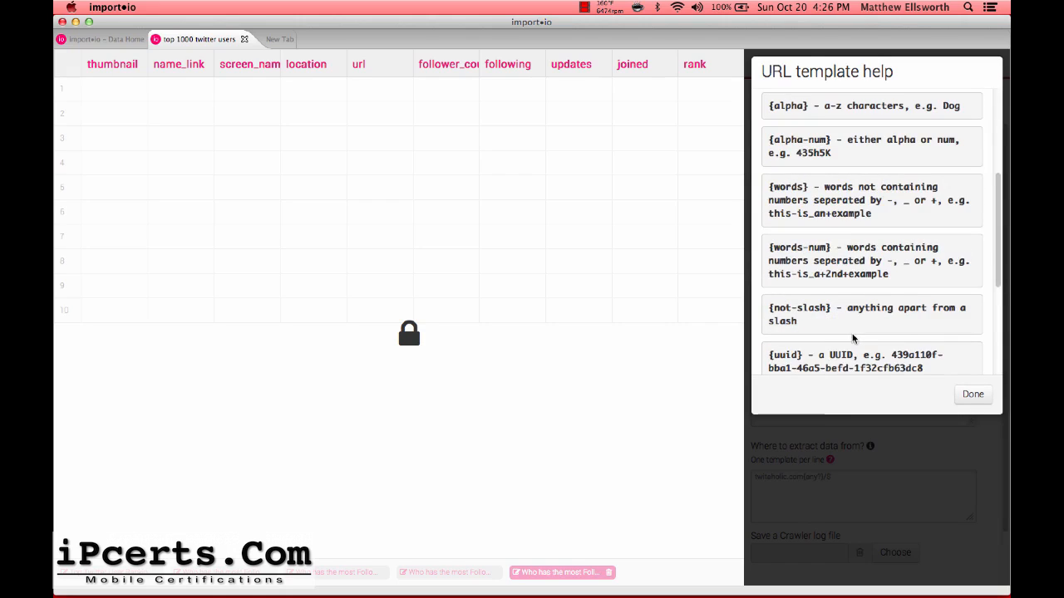
pyautogui.scroll(-3, 843, 357)
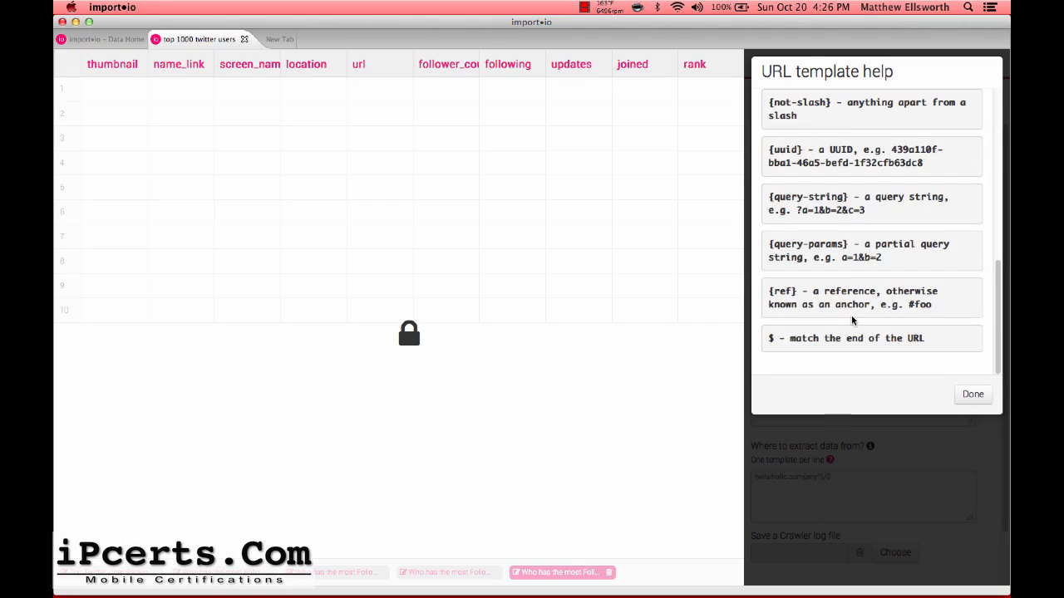
pyautogui.click(973, 395)
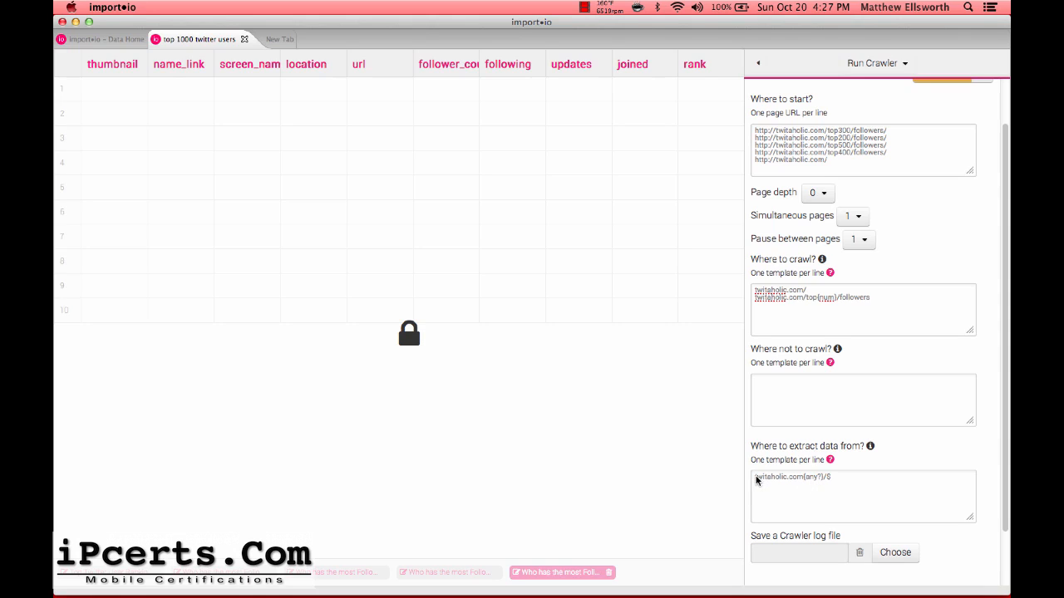
pyautogui.click(832, 478)
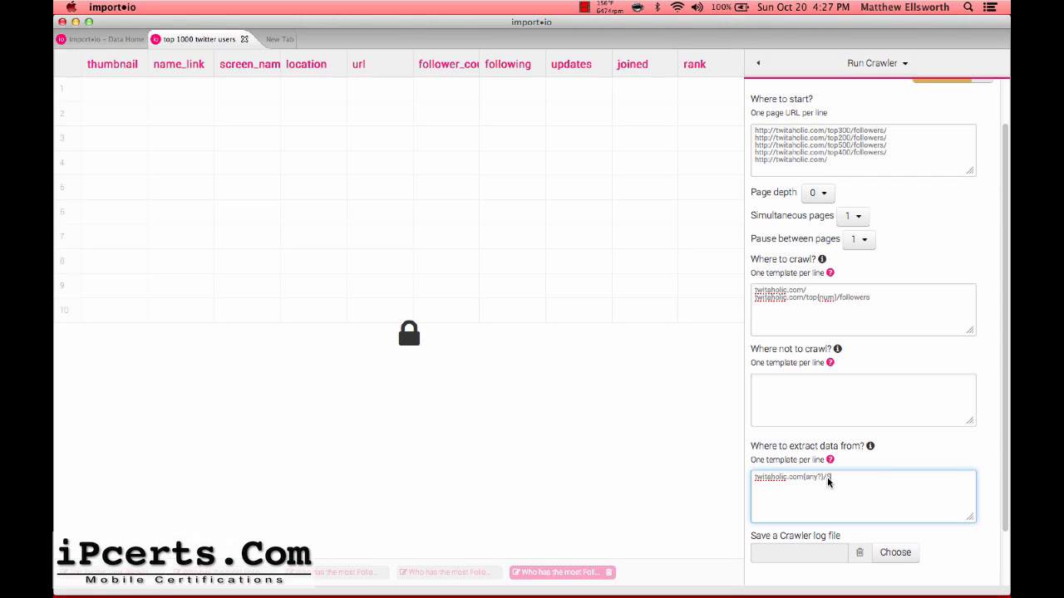
pyautogui.scroll(-2, 838, 486)
pyautogui.scroll(2, 838, 487)
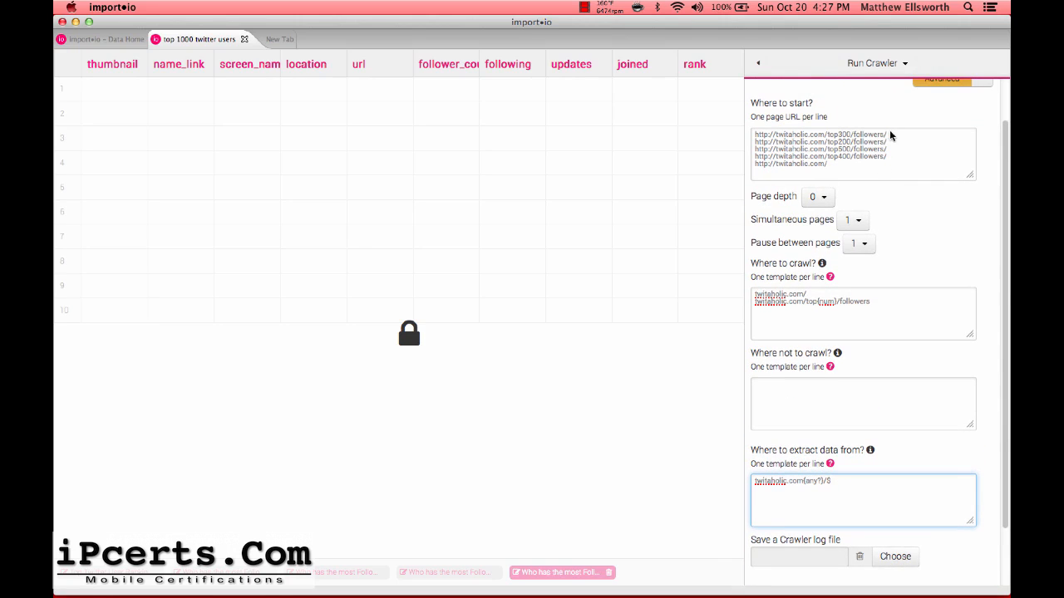
pyautogui.moveTo(888, 135); pyautogui.dragTo(766, 131)
pyautogui.press('super+c')
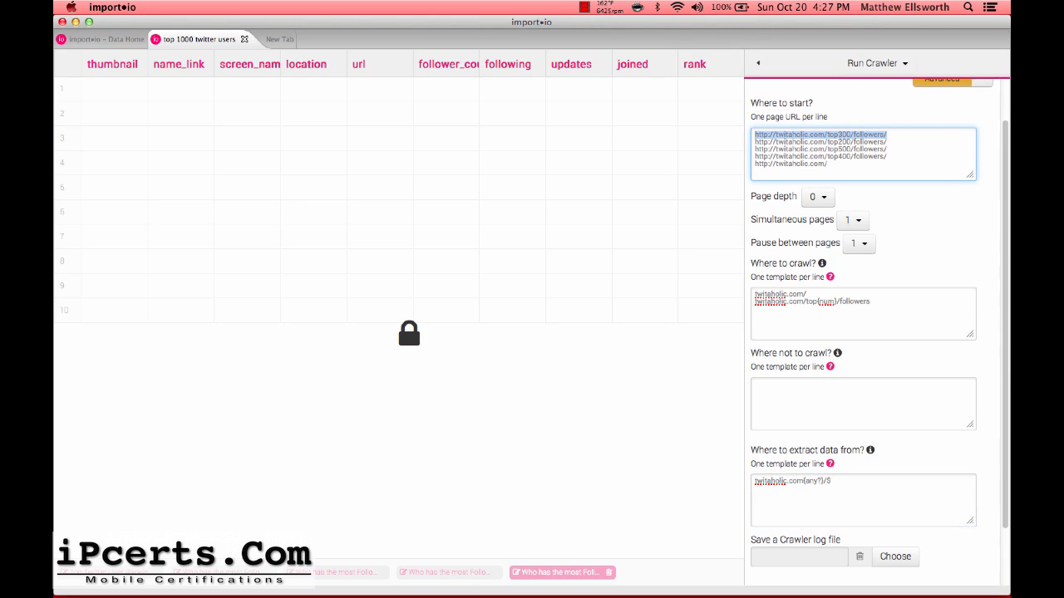
pyautogui.press('Left')
pyautogui.press('Return')
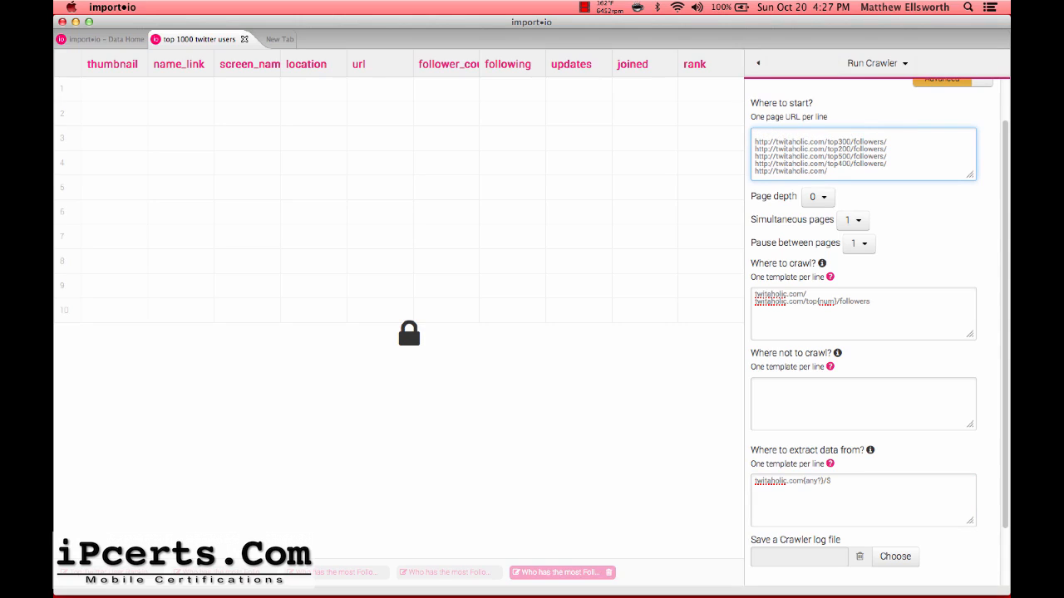
pyautogui.press('super+v')
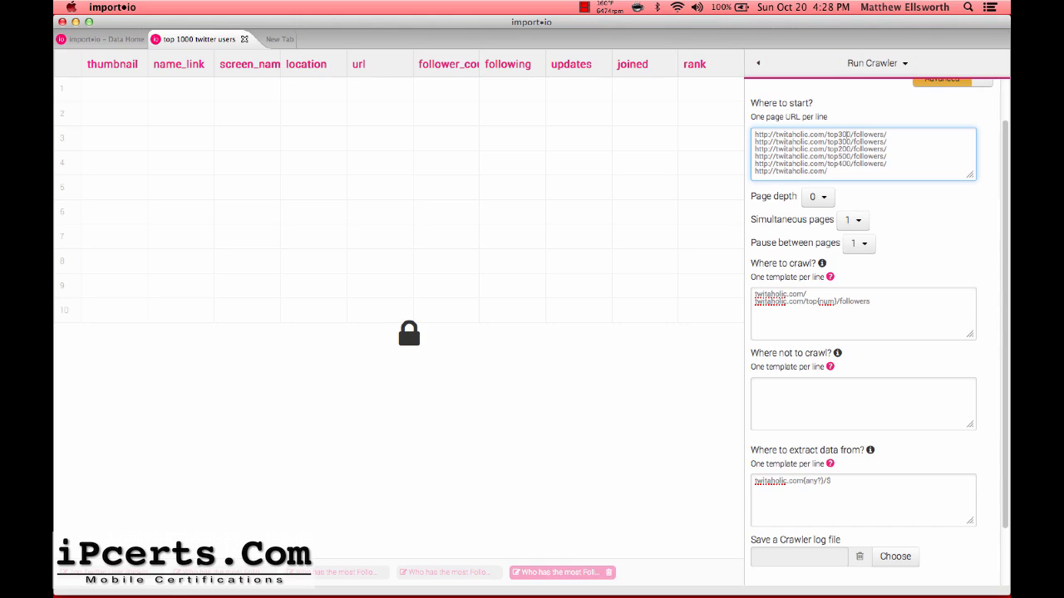
pyautogui.press('BackSpace')
pyautogui.write('6')
pyautogui.click(814, 85)
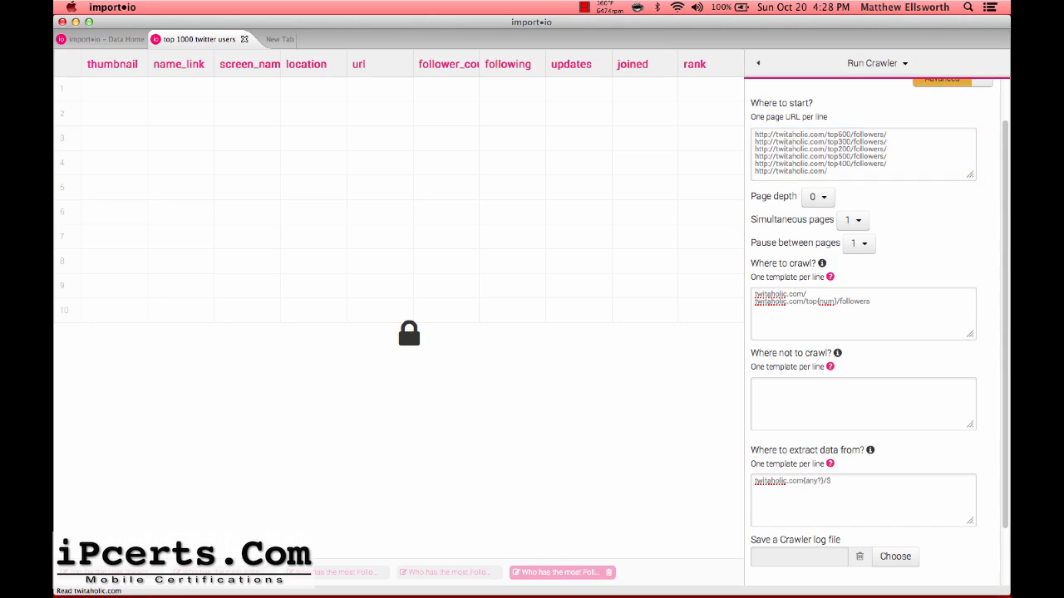
# Add the top700, top800 and top900 followers URLs above the top600 line in the start URLs
pyautogui.click(842, 136)
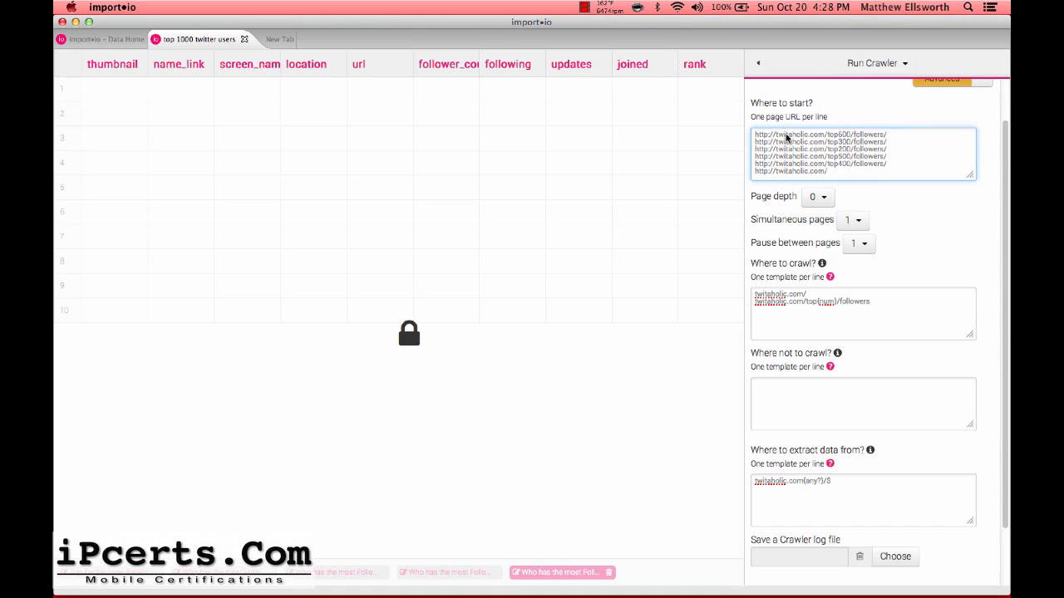
pyautogui.click(754, 136)
pyautogui.press('Return')
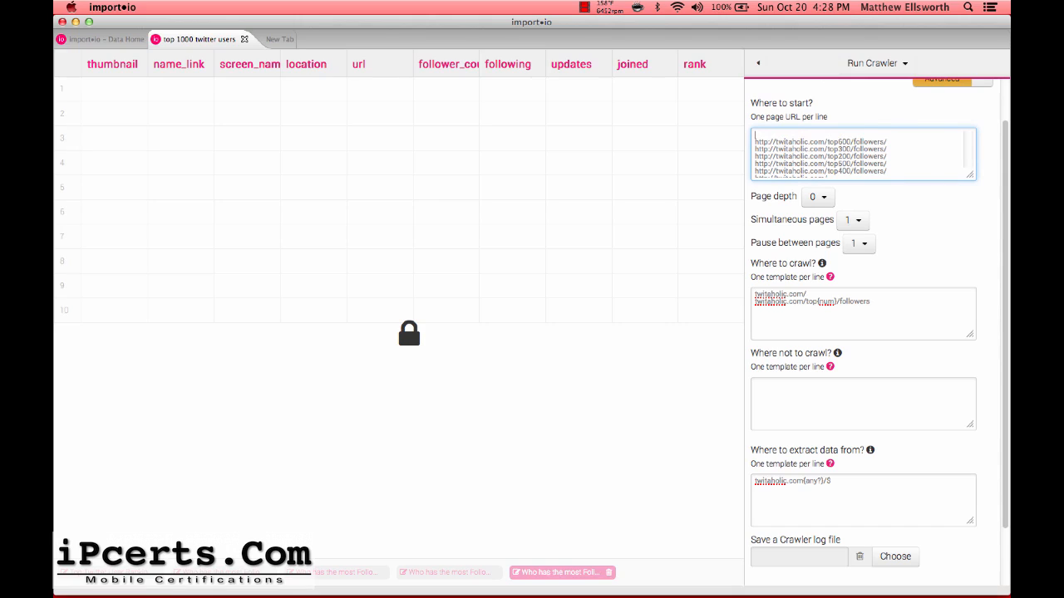
pyautogui.press('super+v')
pyautogui.press('Return')
pyautogui.press('super+v')
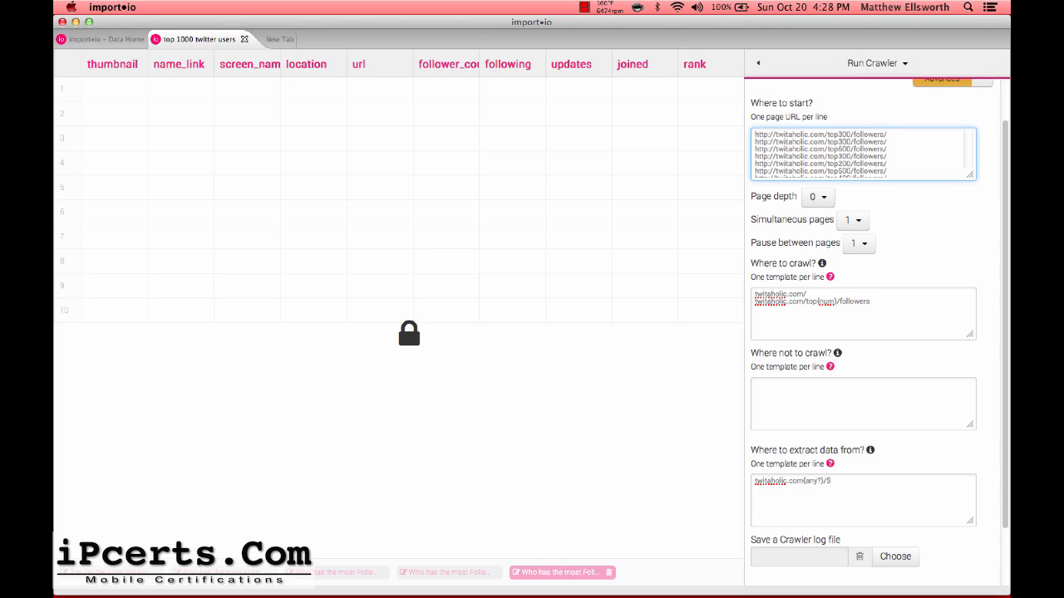
pyautogui.press('Return')
pyautogui.press('super+v')
pyautogui.write('7')
pyautogui.press('BackSpace')
pyautogui.write('8')
pyautogui.press('BackSpace')
pyautogui.write('9')
pyautogui.press('Return')
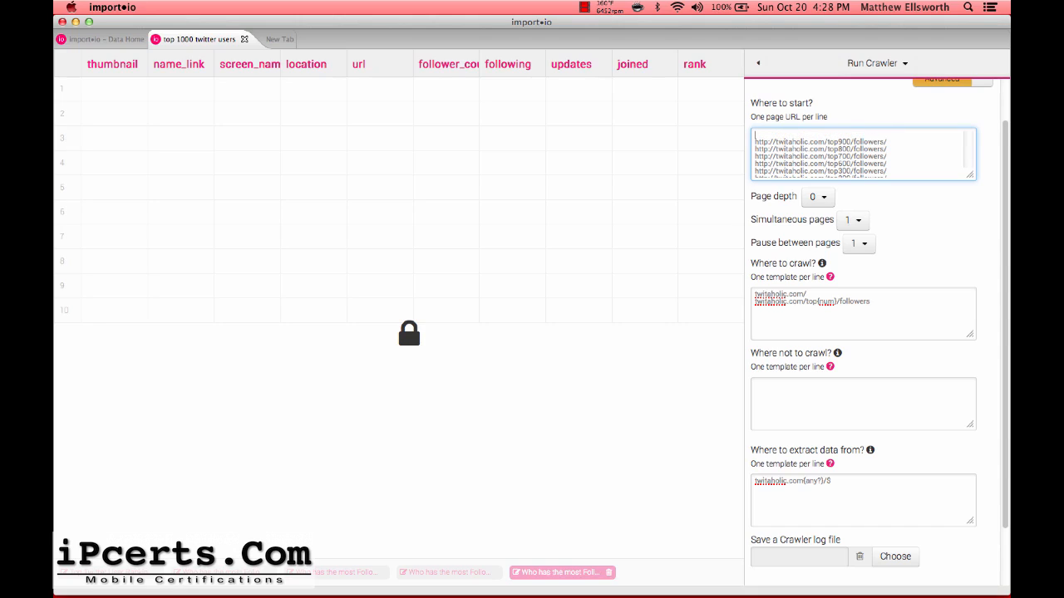
pyautogui.press('super+v')
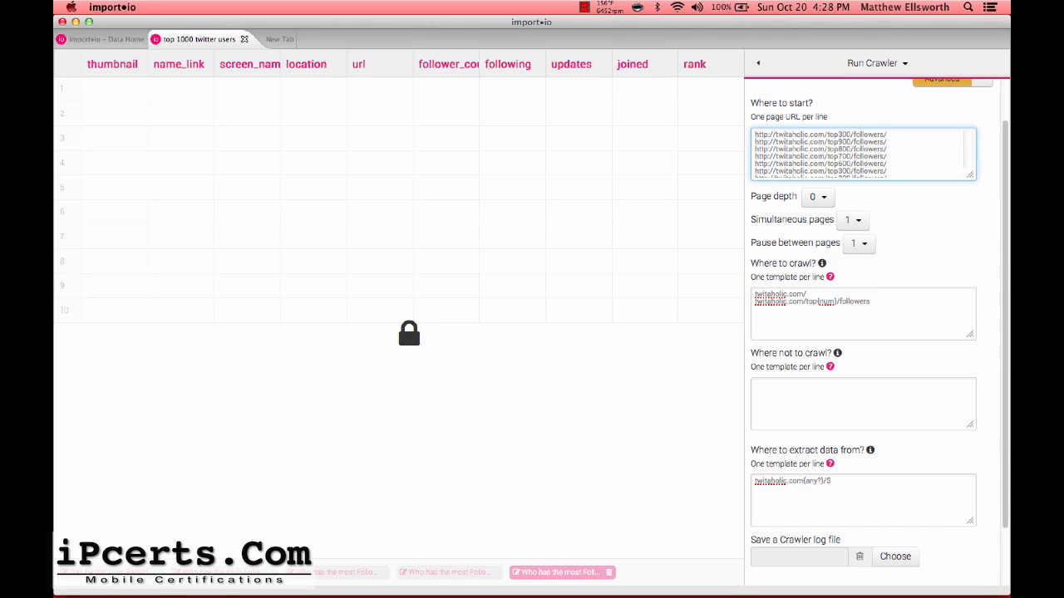
pyautogui.press('BackSpace')
pyautogui.write('10')
# Copy the entire start URL list and replace both the where-to-crawl templates and the data extraction template with it
pyautogui.scroll(-2, 934, 155)
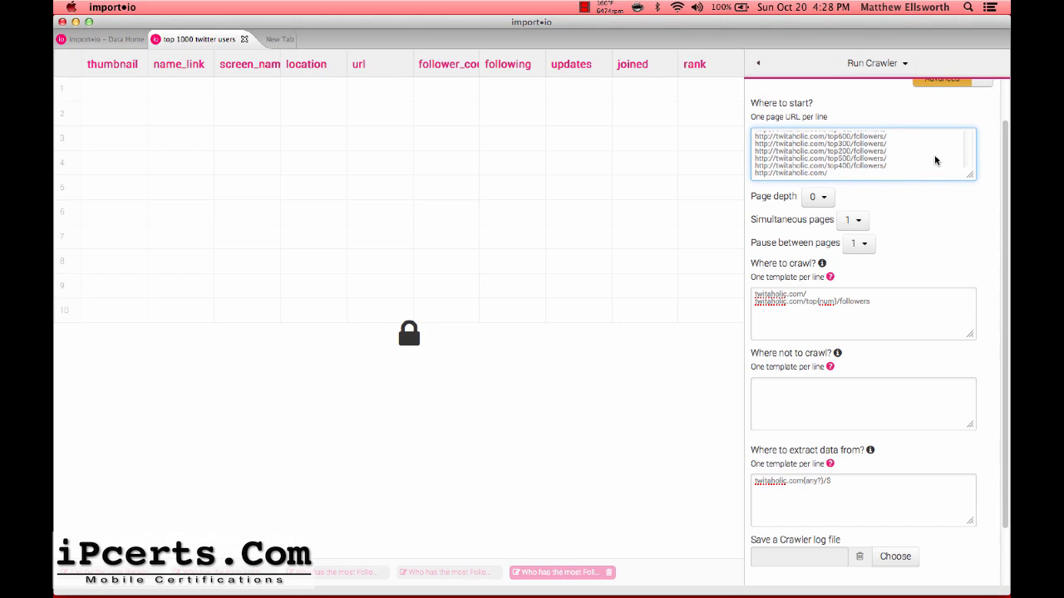
pyautogui.moveTo(846, 176); pyautogui.dragTo(748, 117)
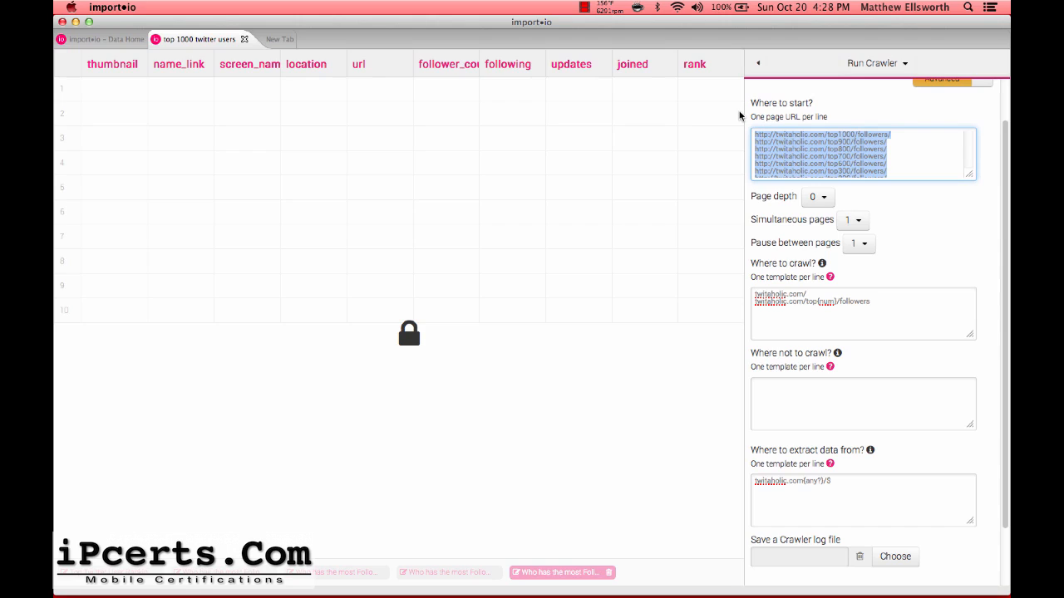
pyautogui.moveTo(869, 327); pyautogui.dragTo(749, 284)
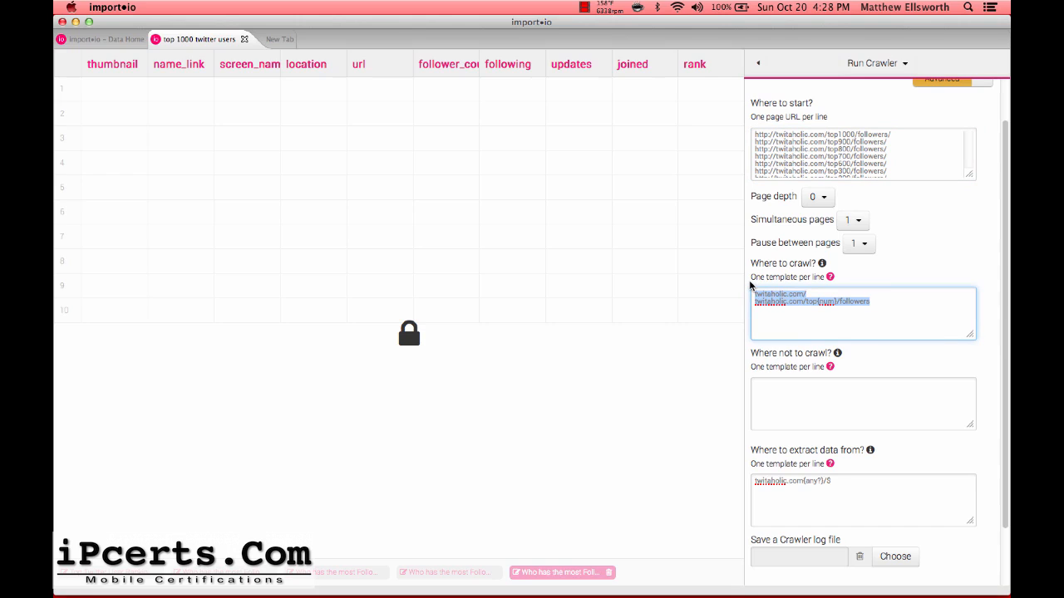
pyautogui.press('super+v')
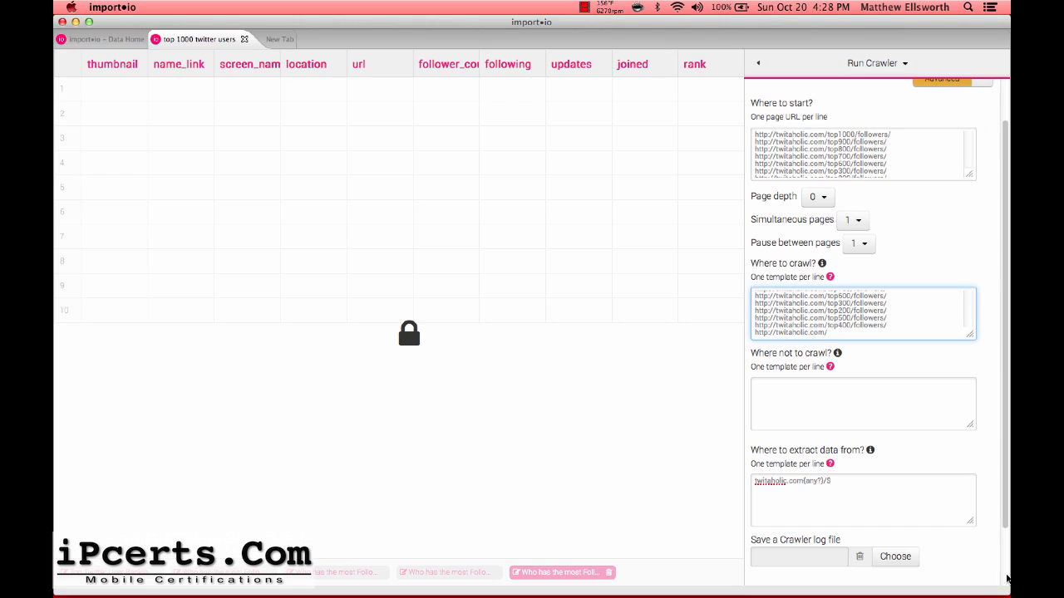
pyautogui.tripleClick(874, 502)
pyautogui.press('super+v')
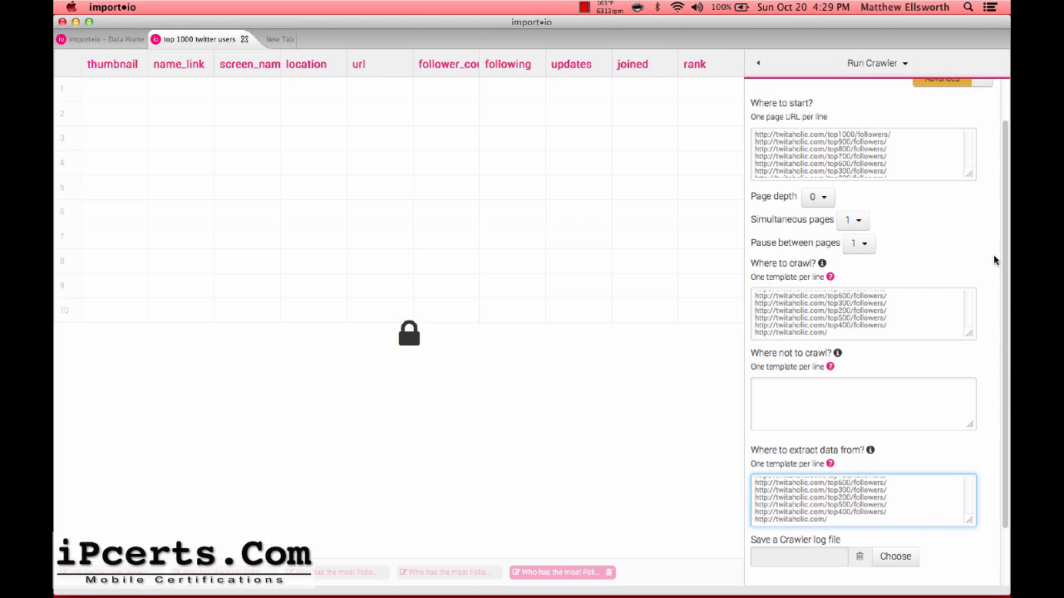
# Run the crawler with the configured URLs and upload the crawled data to a data set
pyautogui.scroll(-3, 983, 361)
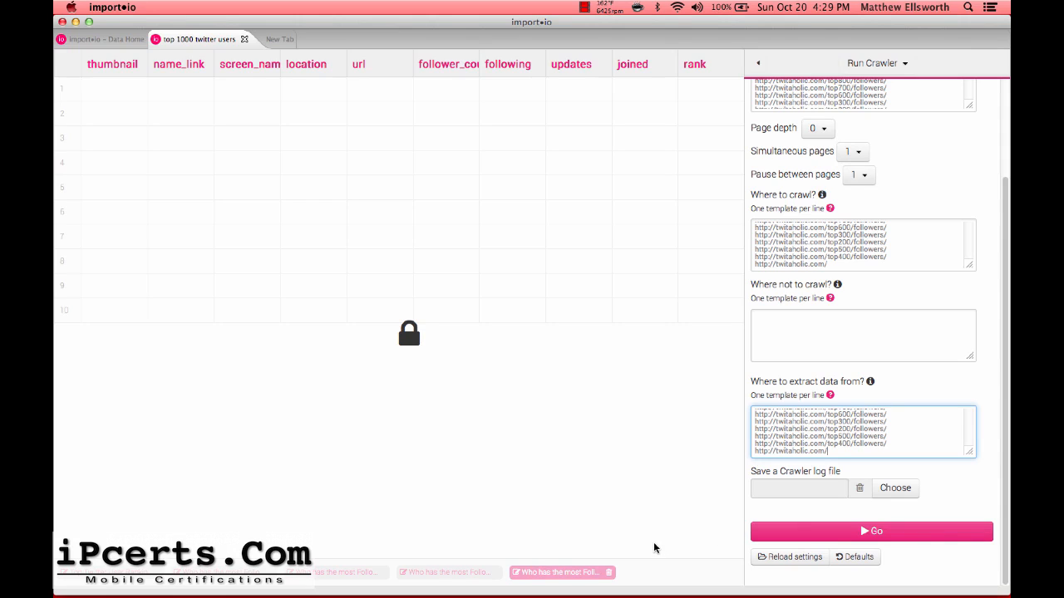
pyautogui.click(911, 537)
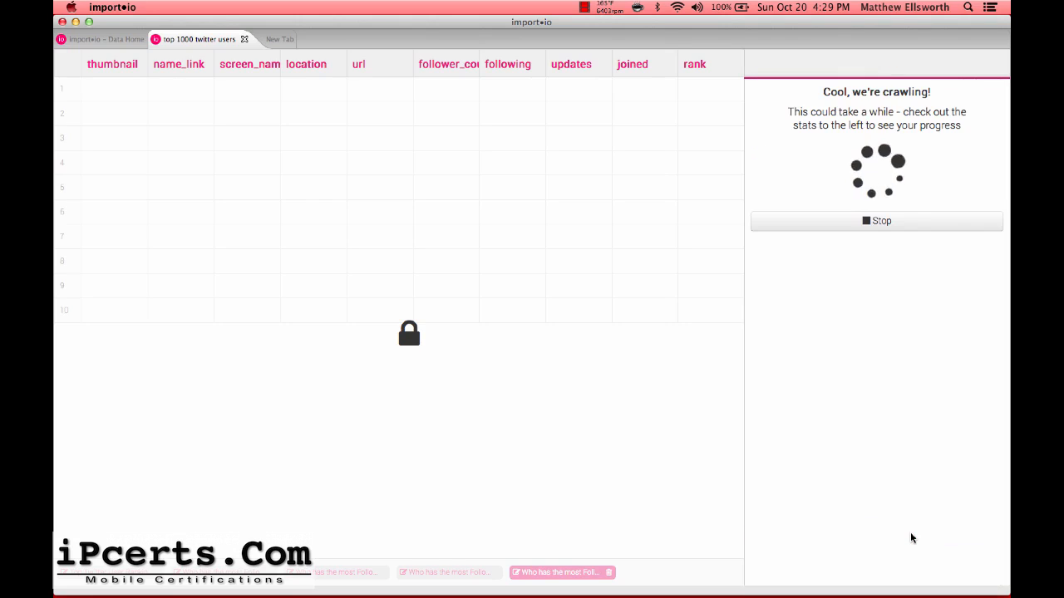
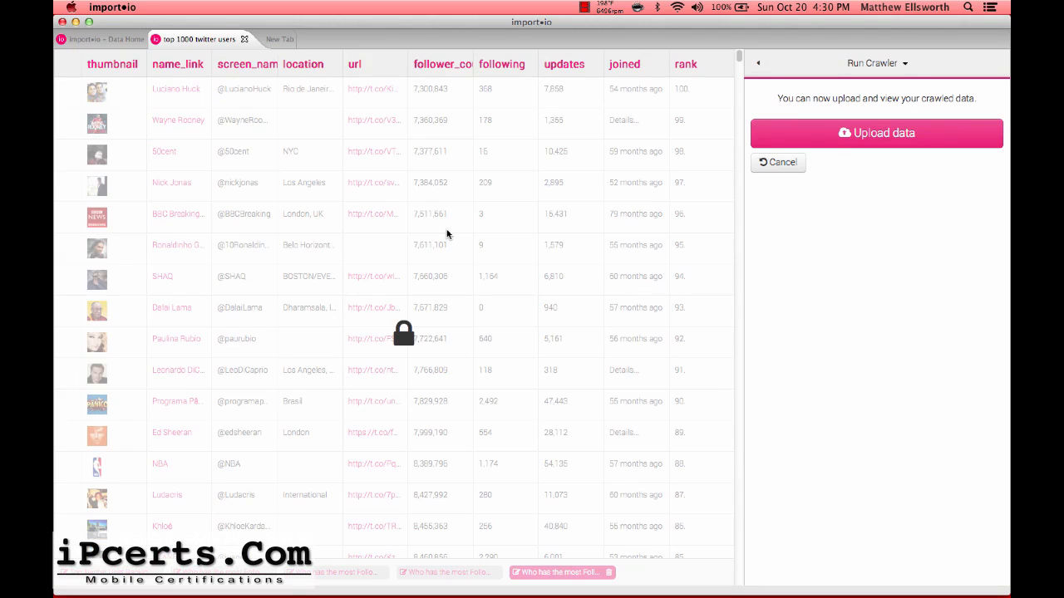
pyautogui.click(903, 136)
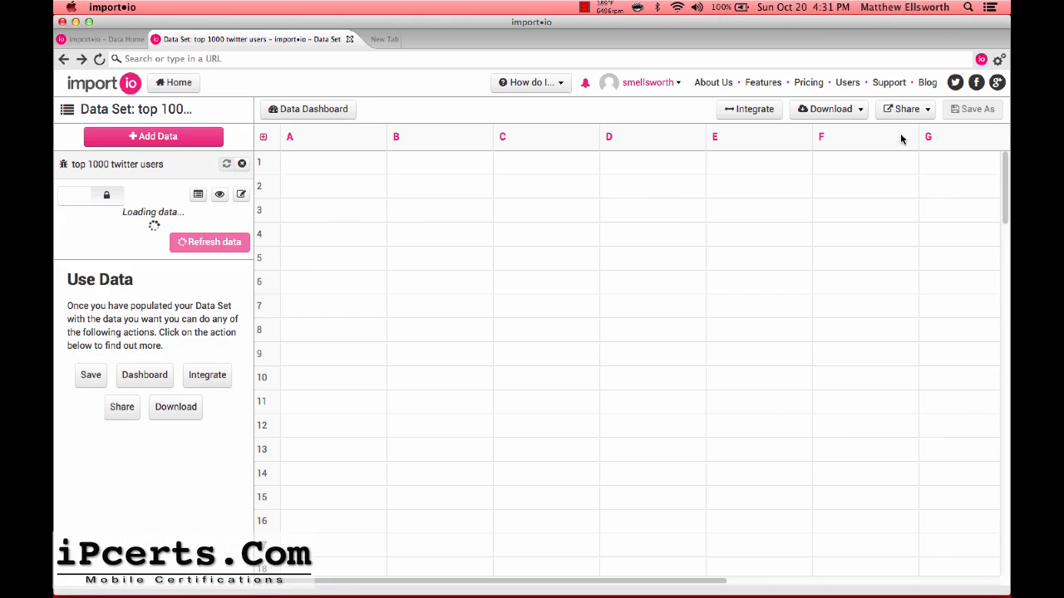
# Rename the data set as Top 1000 Twitter
pyautogui.click(105, 113)
pyautogui.write('TO')
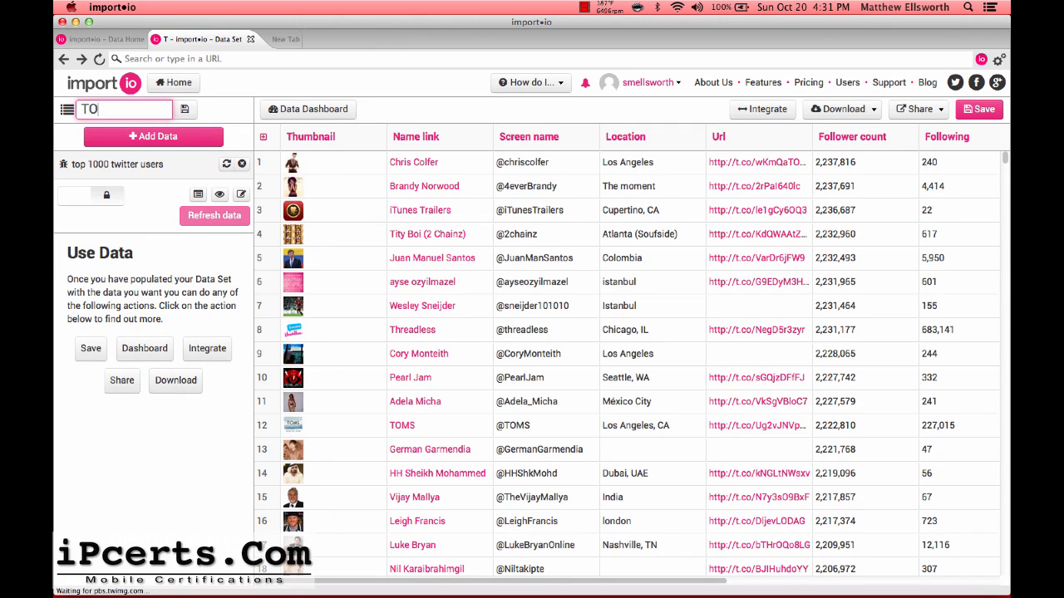
pyautogui.write('op 1')
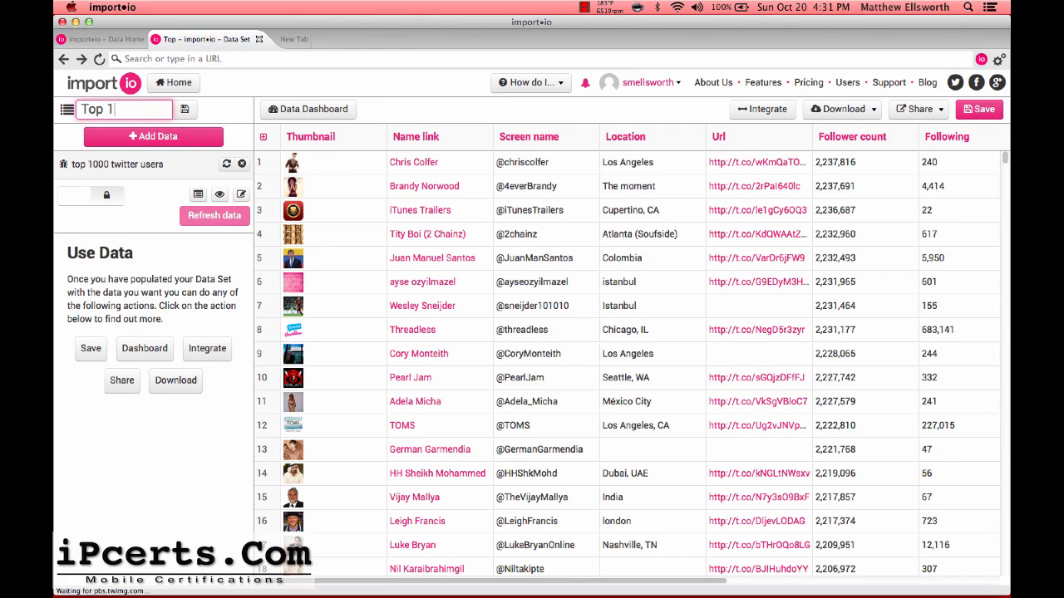
pyautogui.write('000 T')
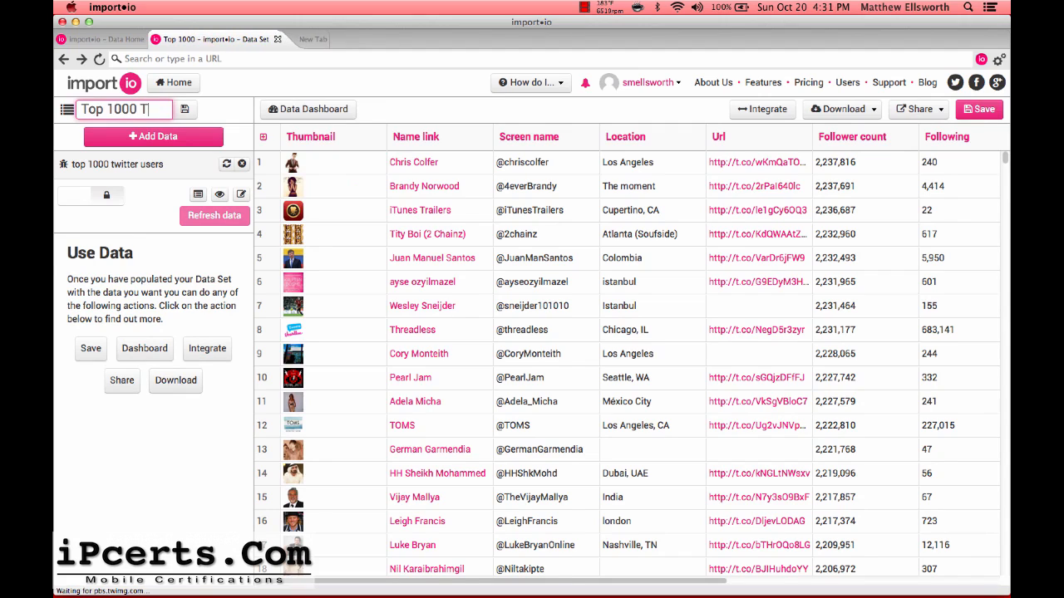
pyautogui.write('witter')
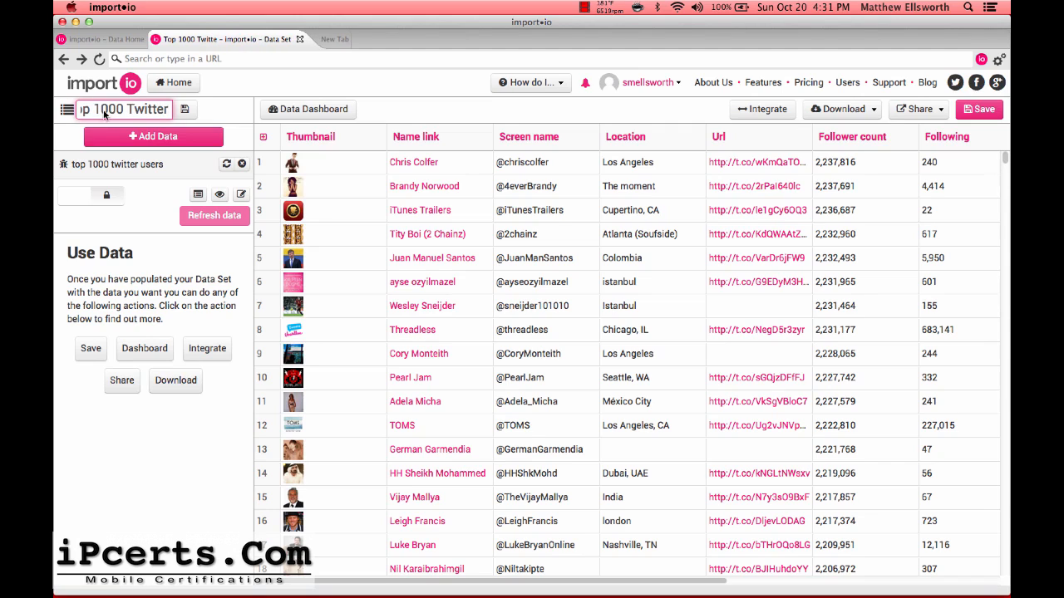
pyautogui.click(187, 110)
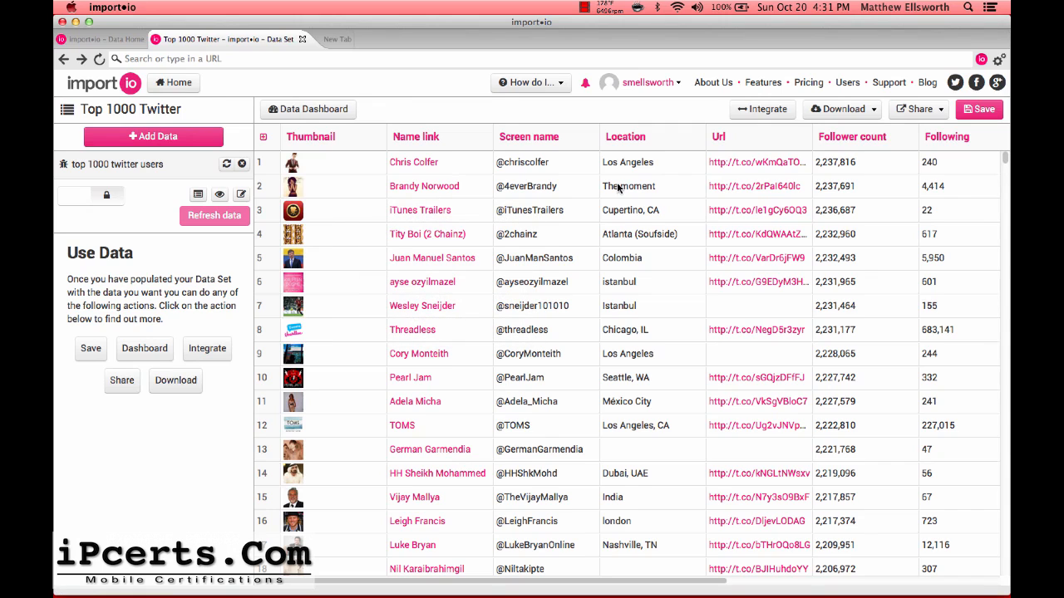
# Look over the crawled rows and columns and sort the data set by Rank in ascending order
pyautogui.scroll(-10, 617, 188)
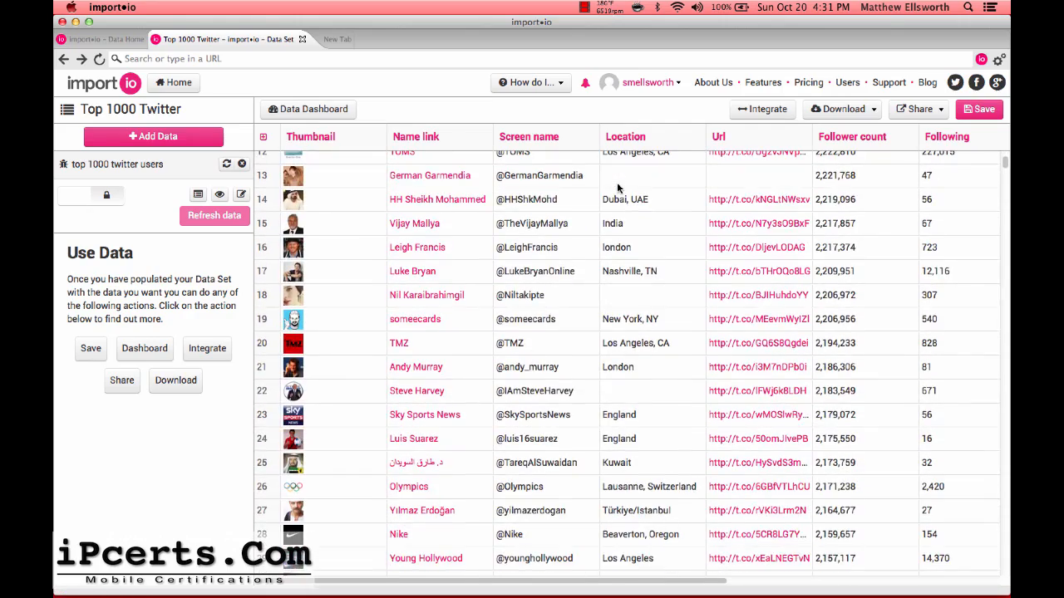
pyautogui.scroll(-10, 617, 188)
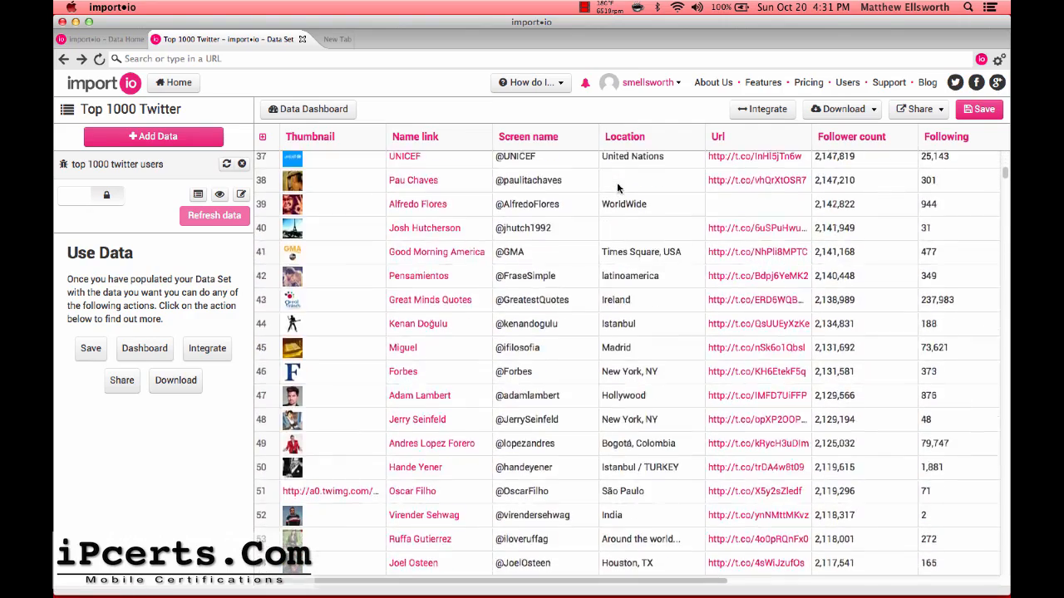
pyautogui.scroll(15, 618, 187)
pyautogui.hscroll(10, 618, 188)
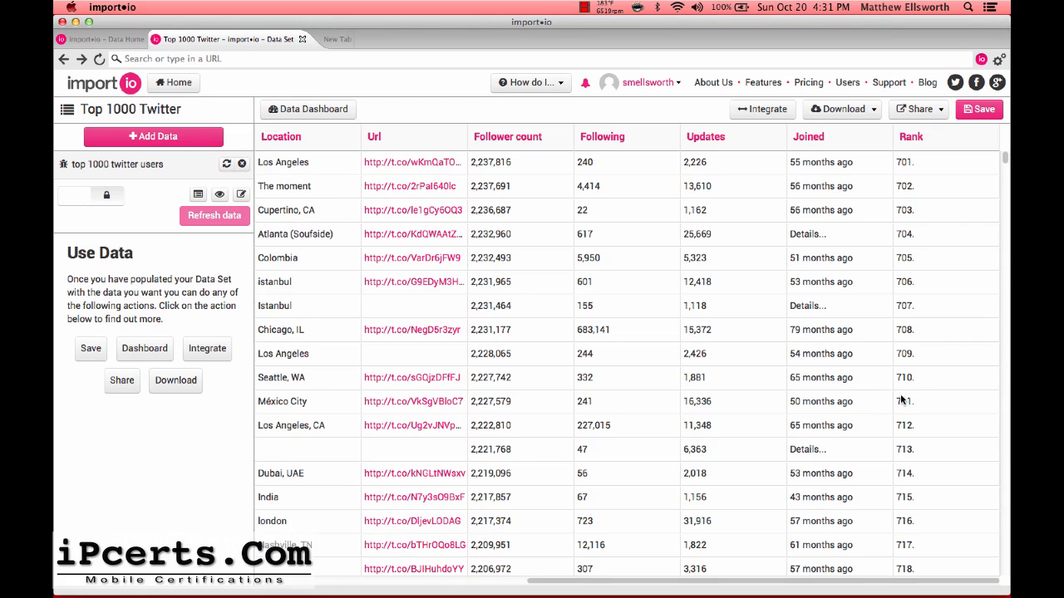
pyautogui.scroll(-5, 904, 432)
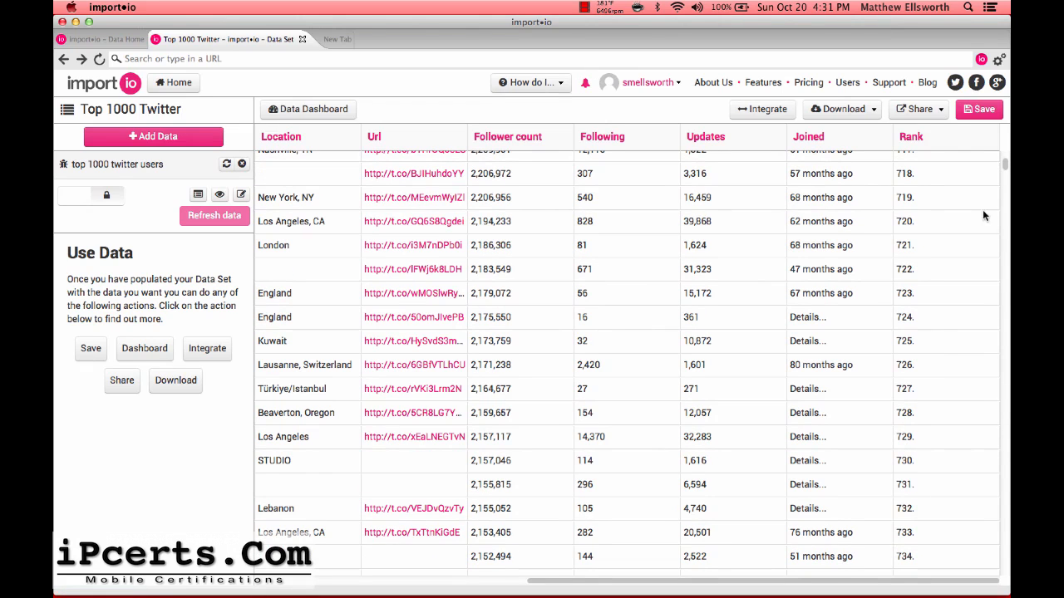
pyautogui.click(965, 143)
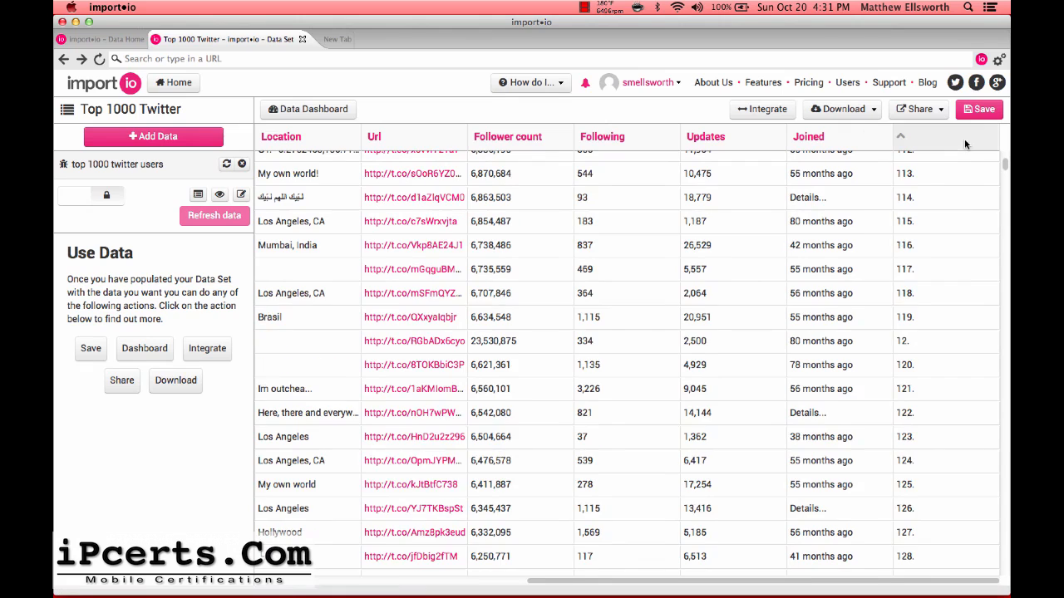
pyautogui.scroll(5, 921, 435)
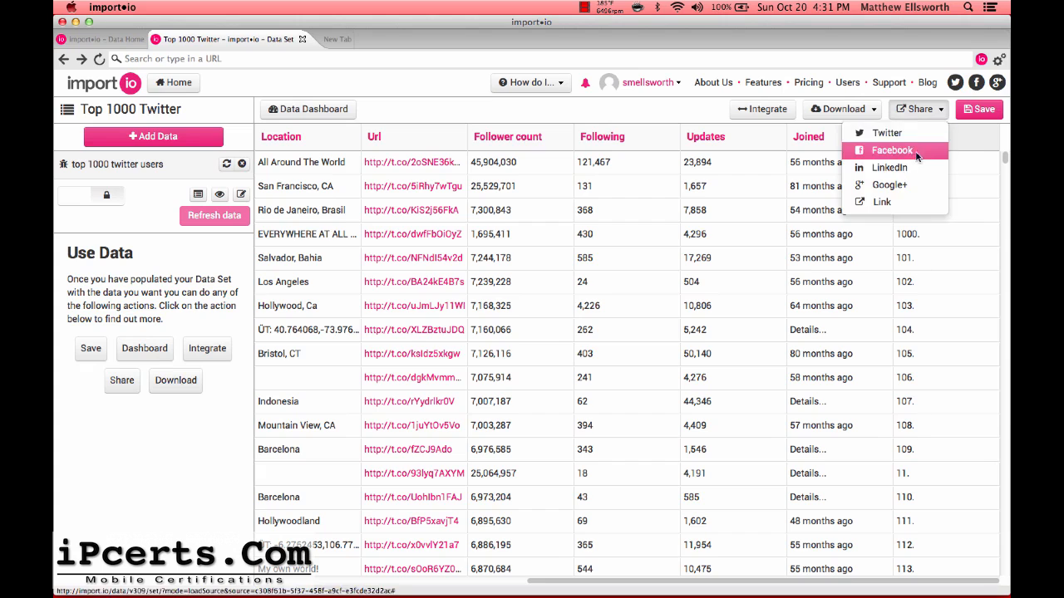
pyautogui.click(970, 140)
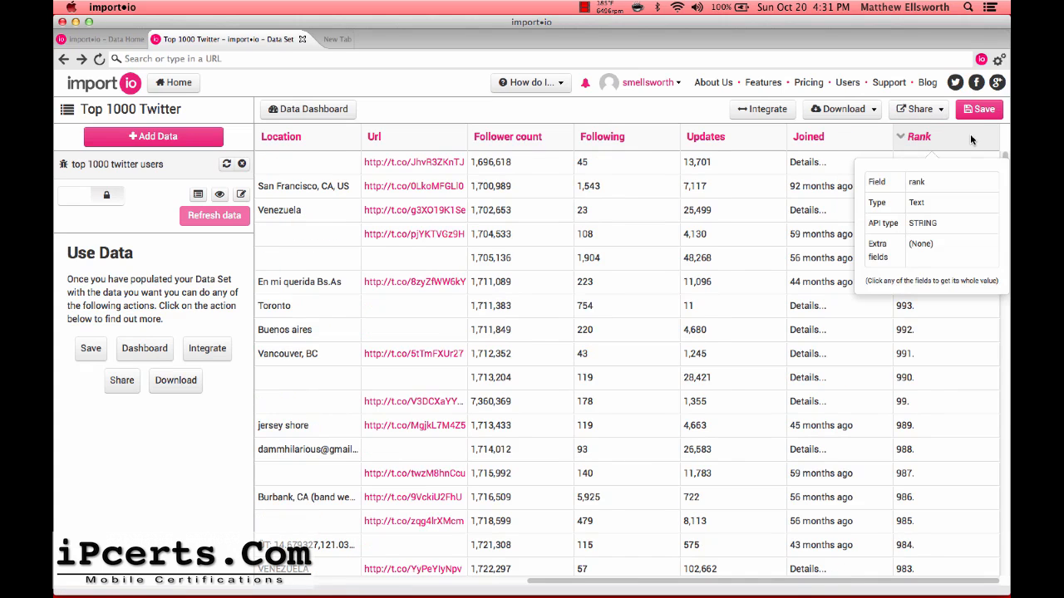
pyautogui.click(970, 139)
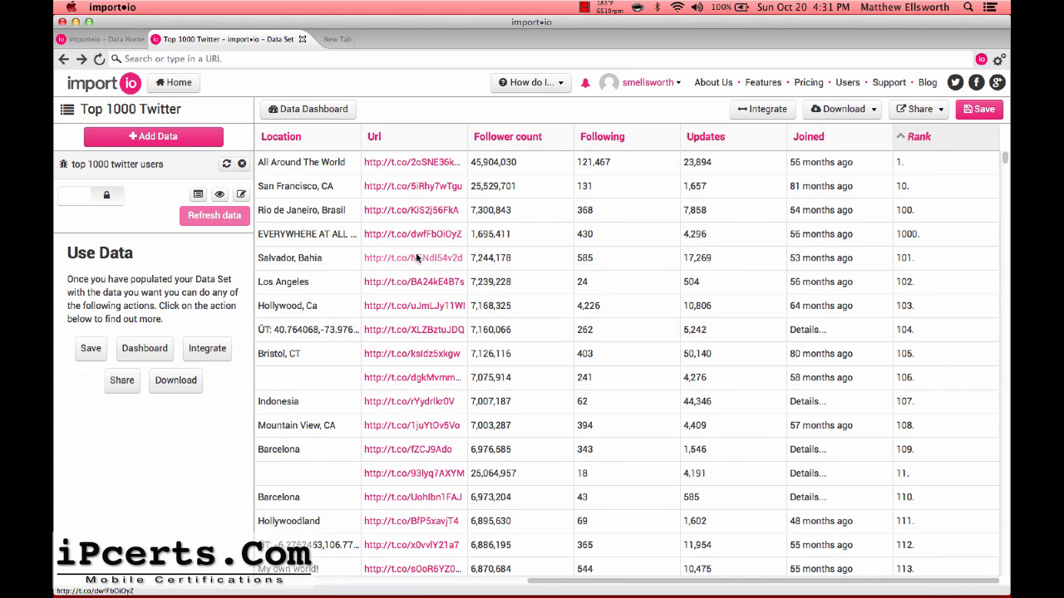
pyautogui.hscroll(-5, 671, 287)
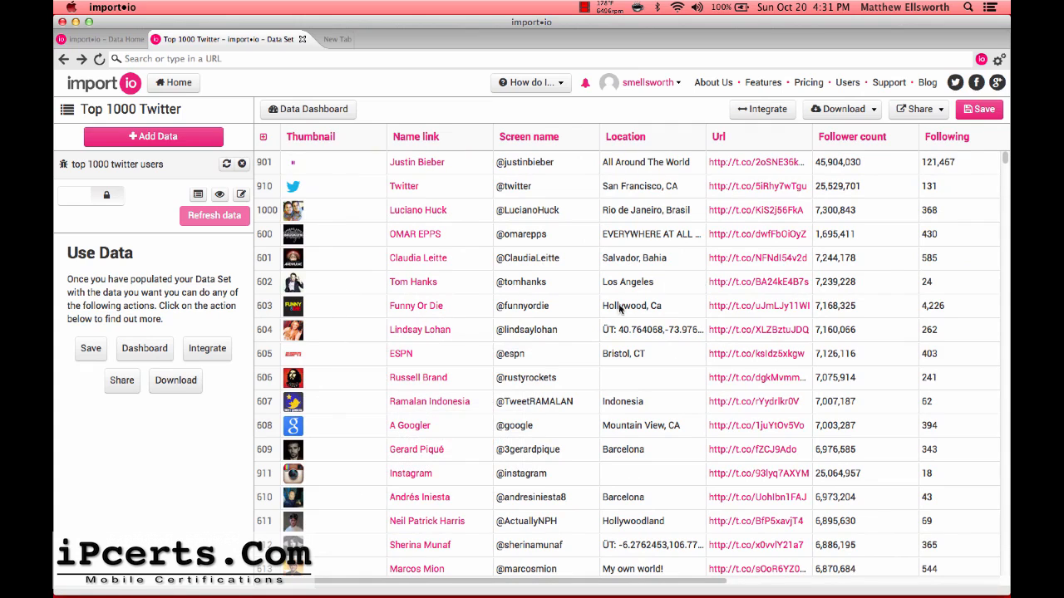
pyautogui.click(842, 111)
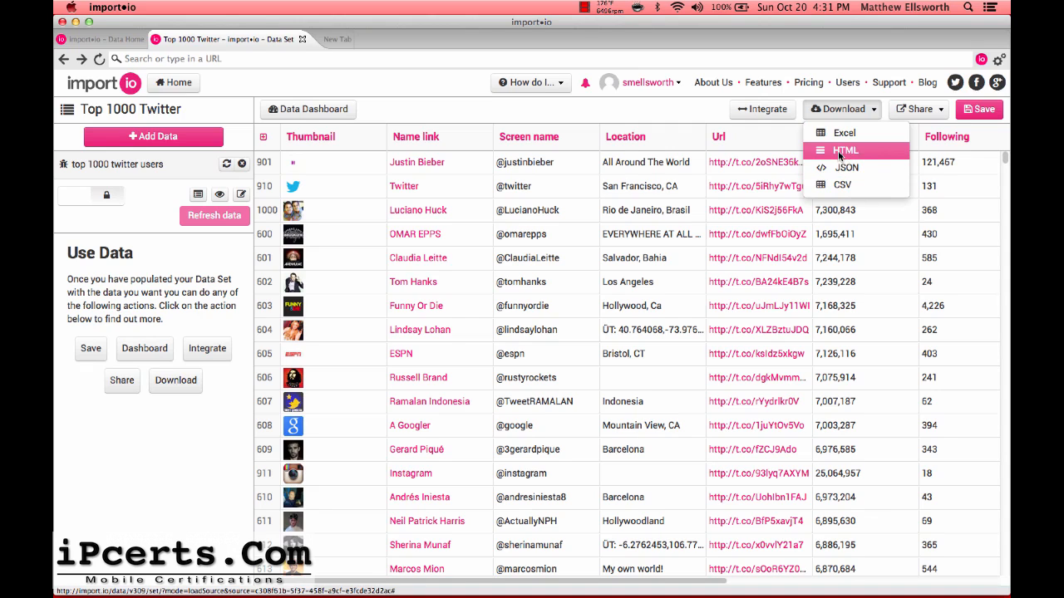
pyautogui.click(839, 152)
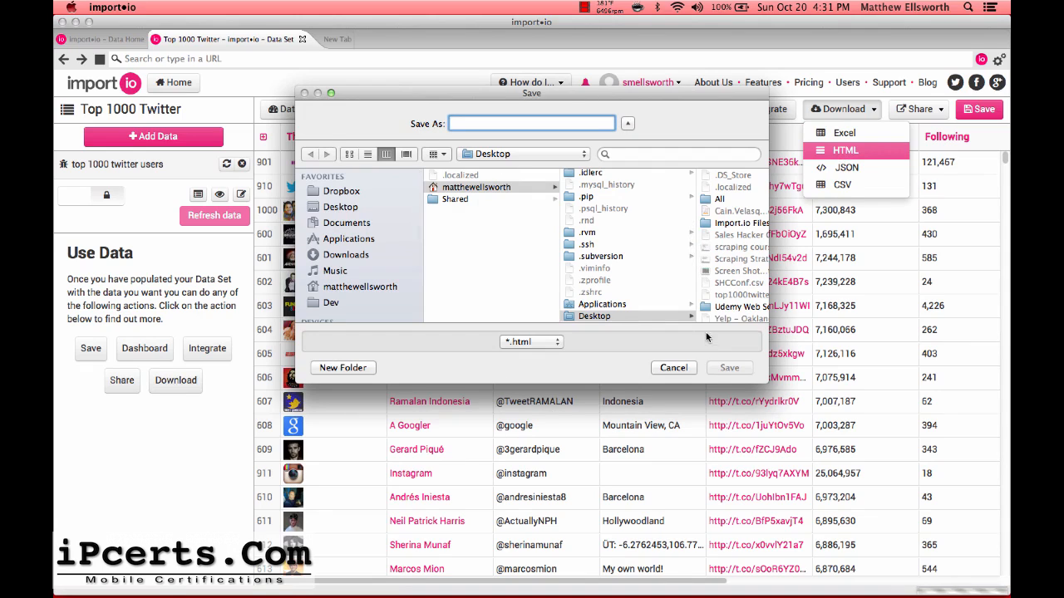
pyautogui.click(673, 368)
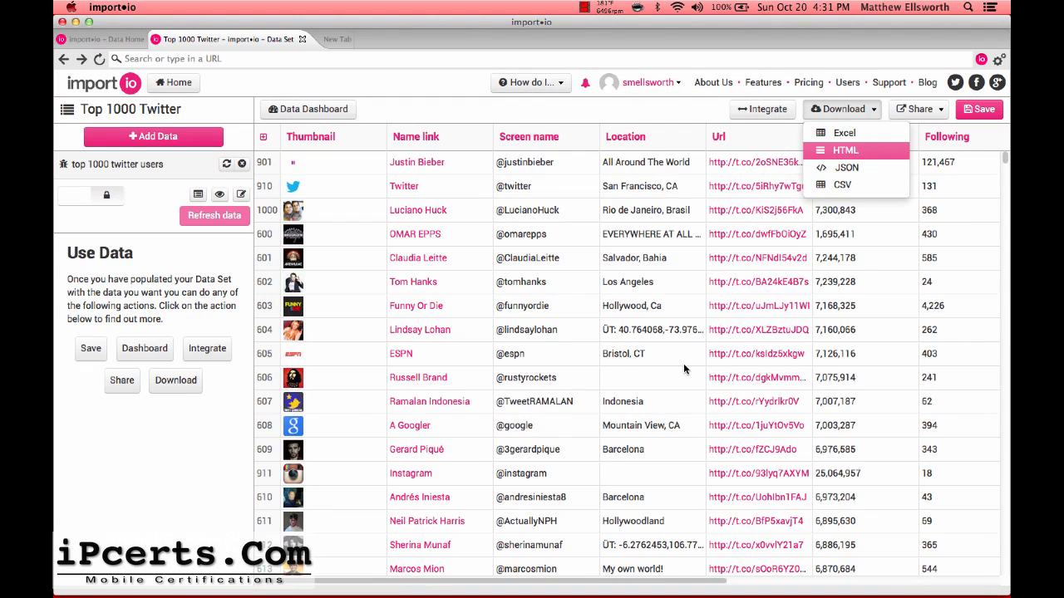
pyautogui.click(883, 186)
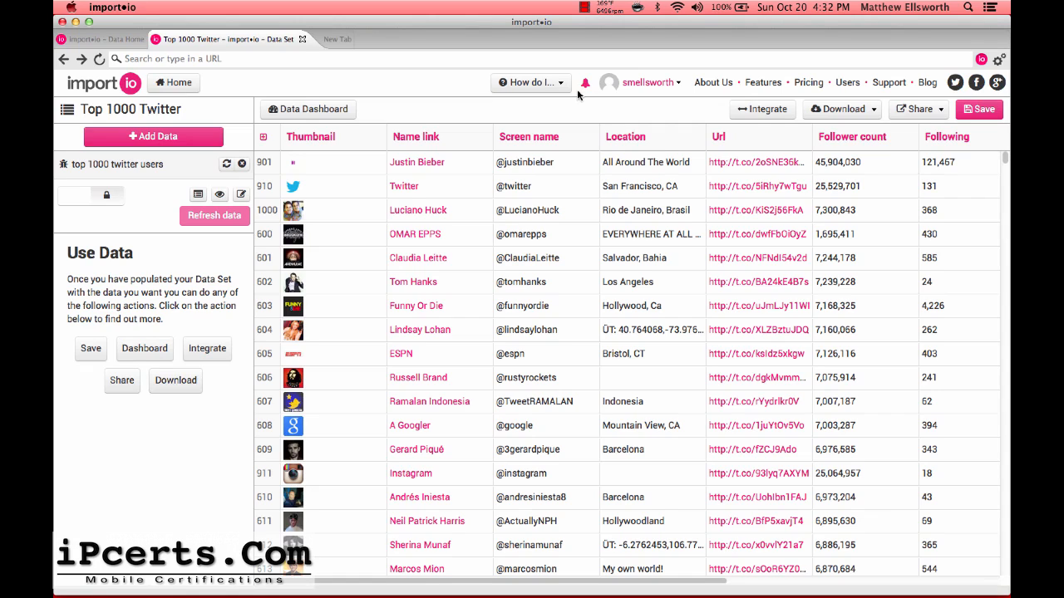
# Save the Top 1000 Twitter data set and dismiss the offer to share it
pyautogui.click(983, 112)
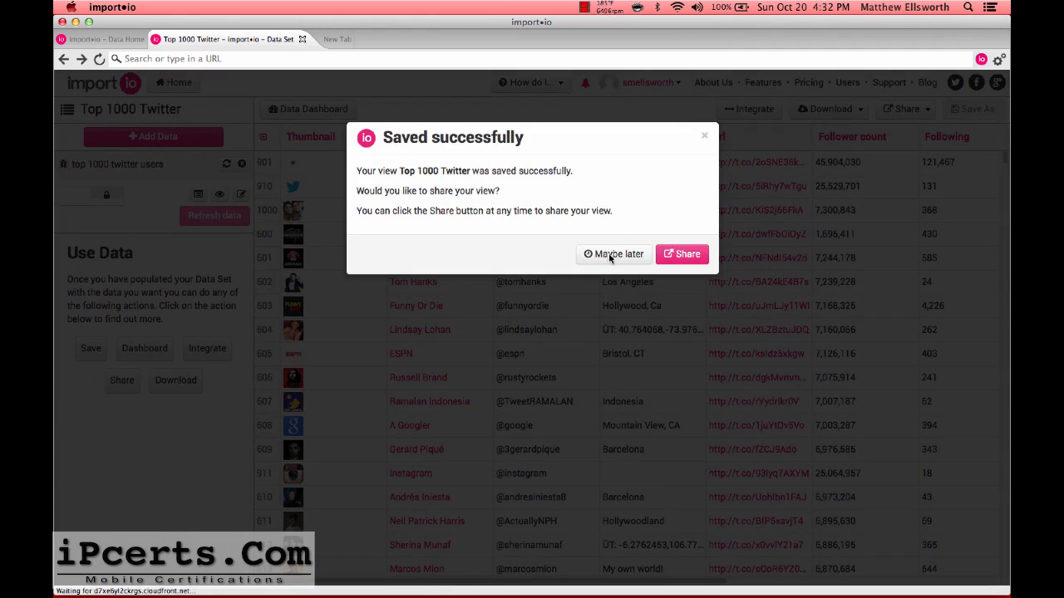
pyautogui.click(613, 230)
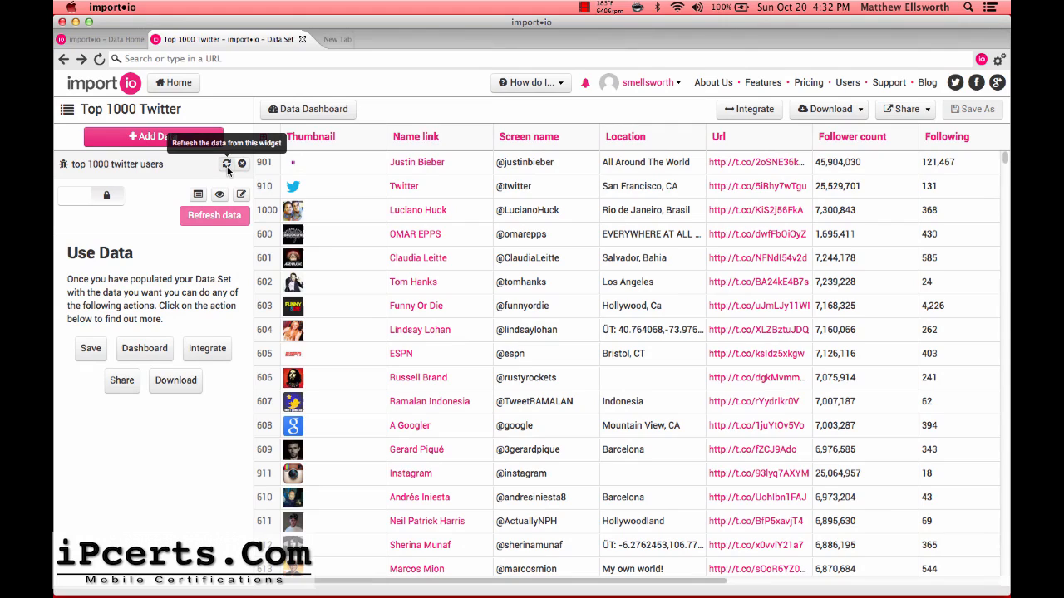
# Open My Data from the home page and examine the details of the "top 1000 twitter users" crawler
pyautogui.click(178, 85)
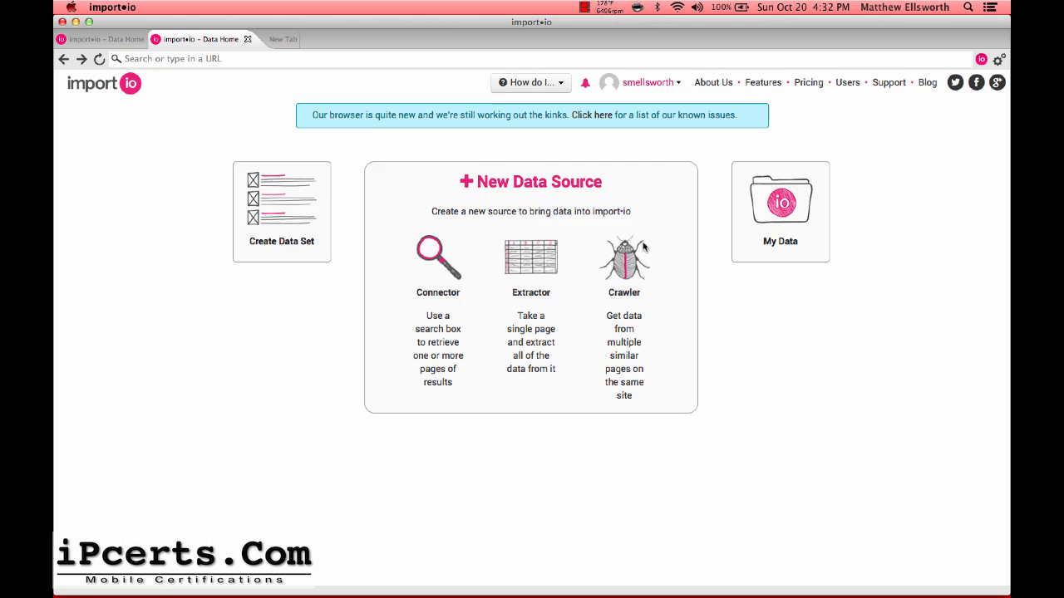
pyautogui.click(770, 208)
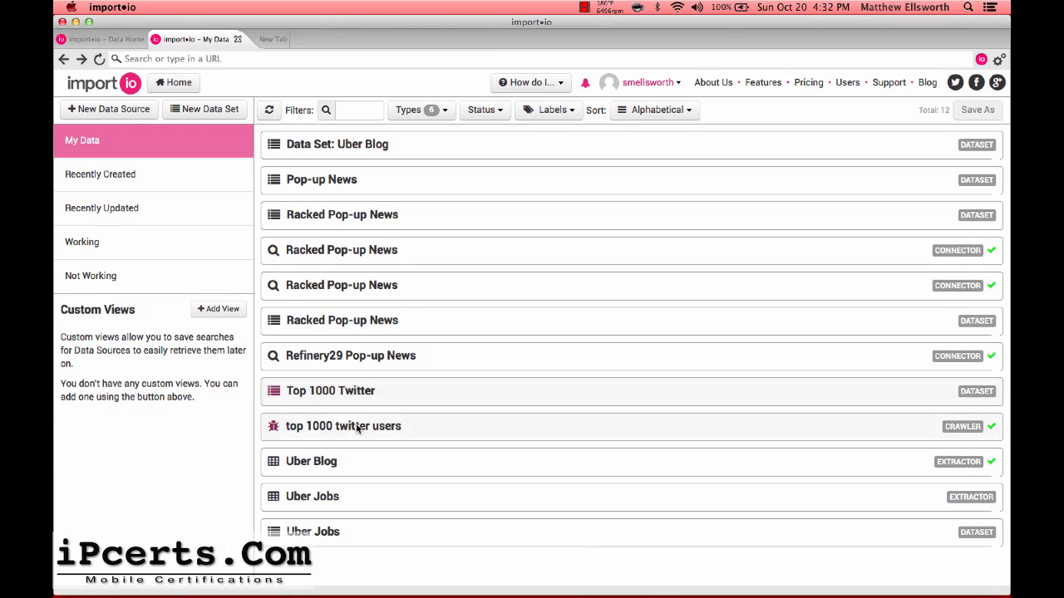
pyautogui.click(391, 425)
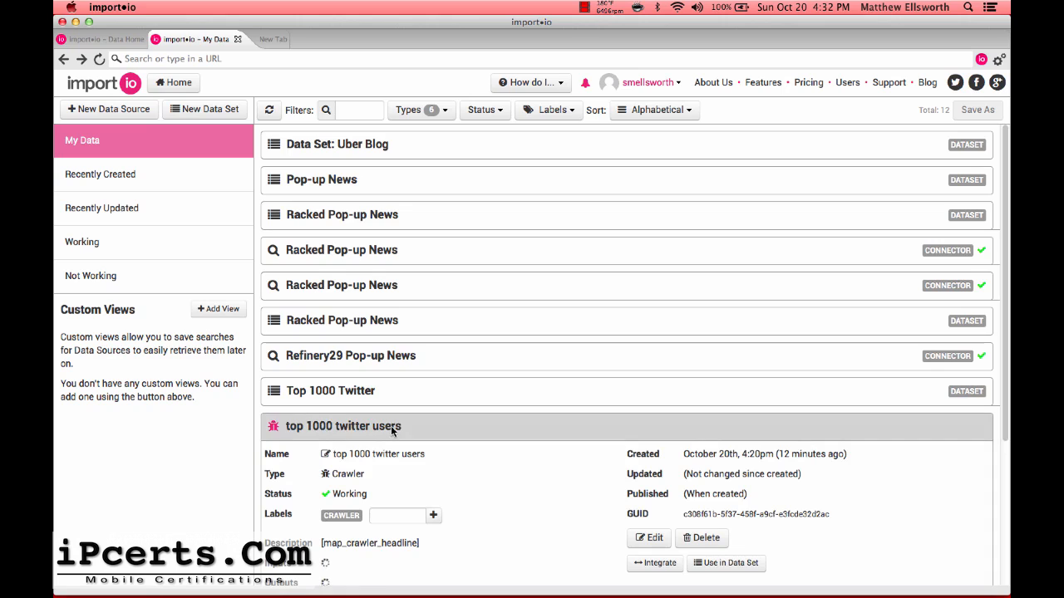
pyautogui.scroll(-3, 586, 476)
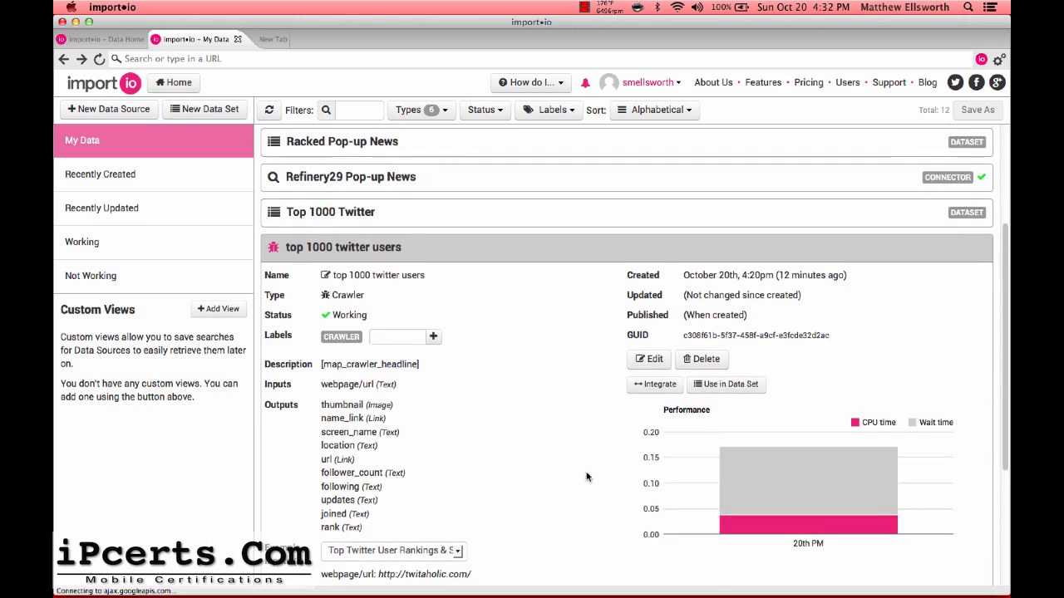
# Open the "top 1000 twitter users" crawler for editing, finish its page training and proceed to the Run Crawler settings
pyautogui.click(653, 242)
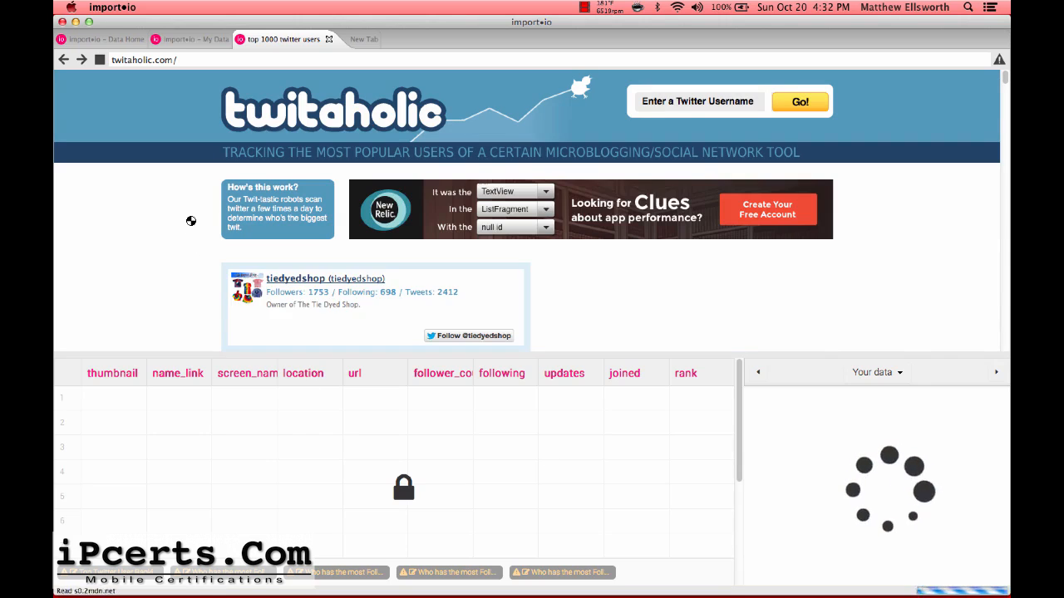
pyautogui.scroll(-3, 185, 215)
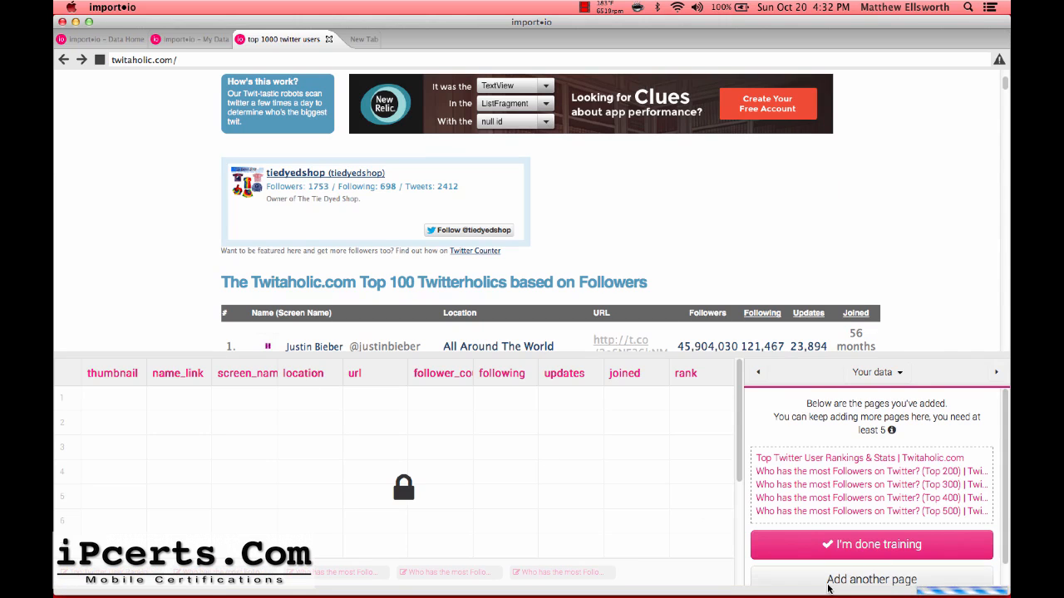
pyautogui.click(831, 538)
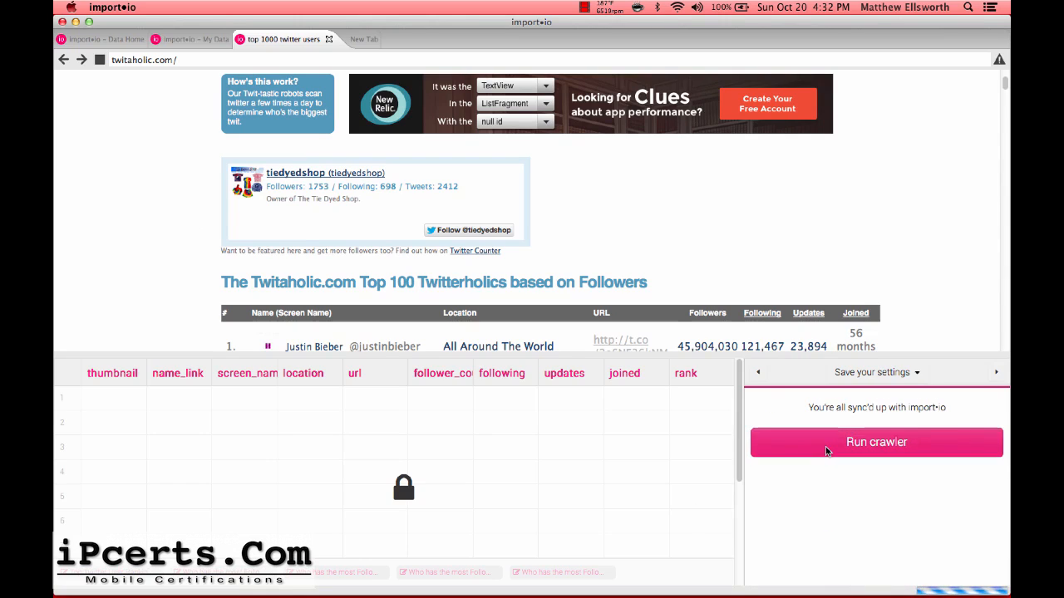
pyautogui.click(826, 447)
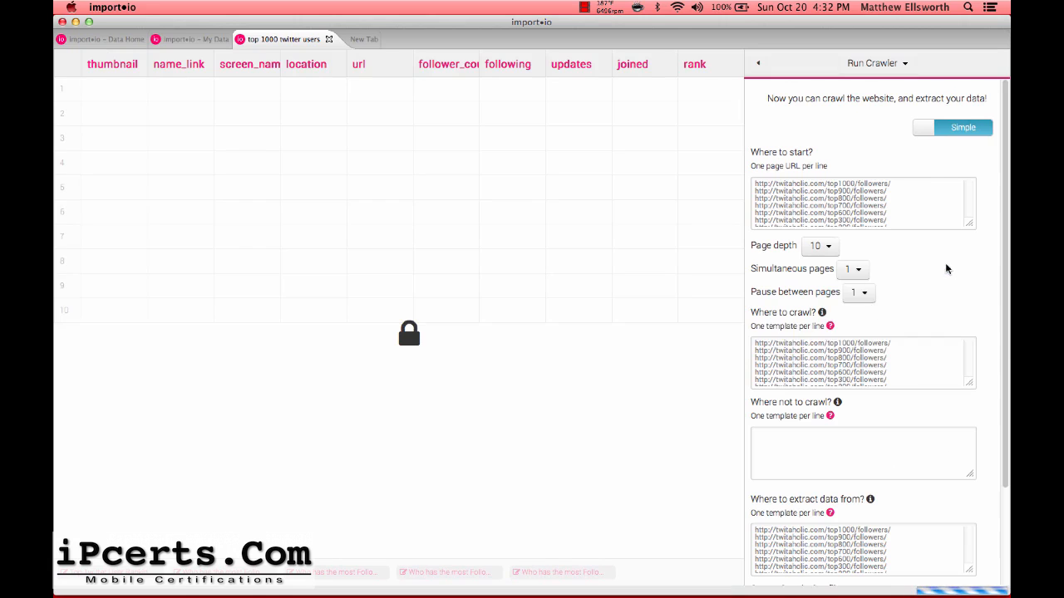
# Examine the advanced crawl settings: start URLs, page depth, simultaneous pages, pause between pages, crawl and extraction templates, and log file option
pyautogui.scroll(-2, 943, 266)
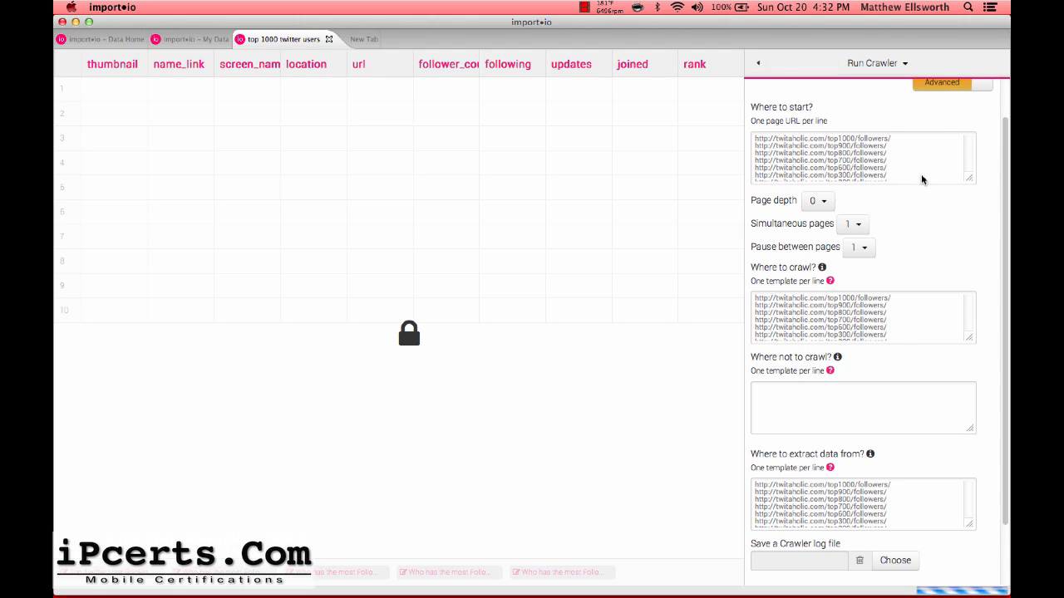
pyautogui.moveTo(756, 140); pyautogui.dragTo(906, 239)
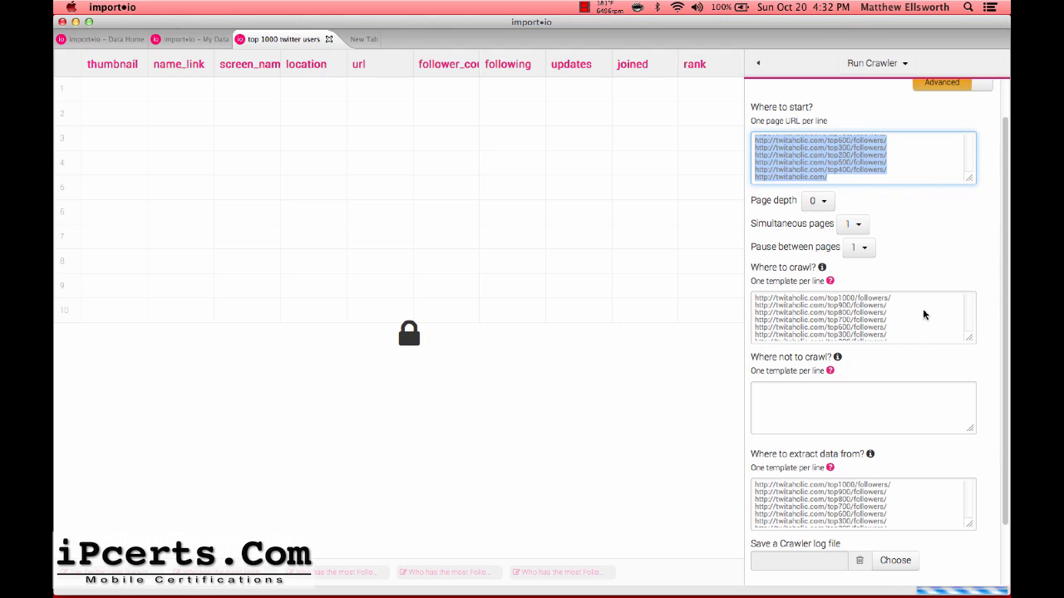
pyautogui.scroll(-3, 988, 269)
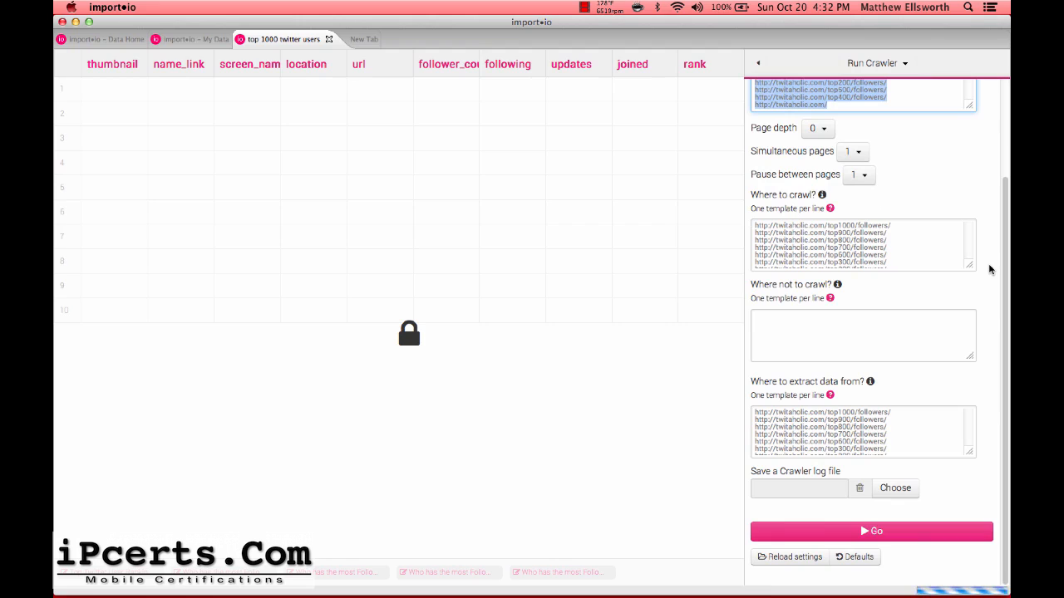
pyautogui.scroll(5, 989, 269)
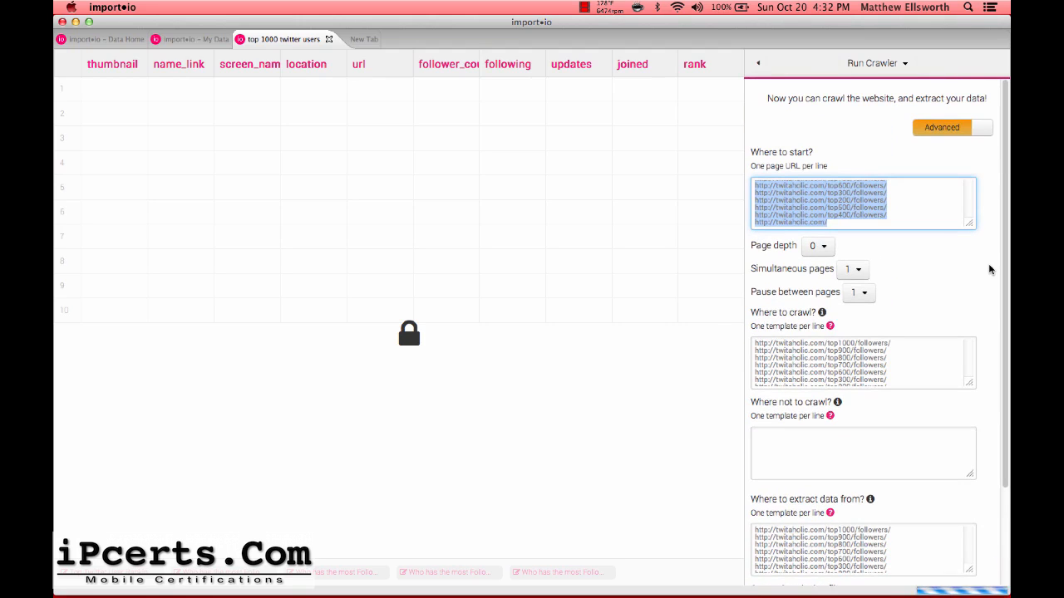
pyautogui.click(989, 269)
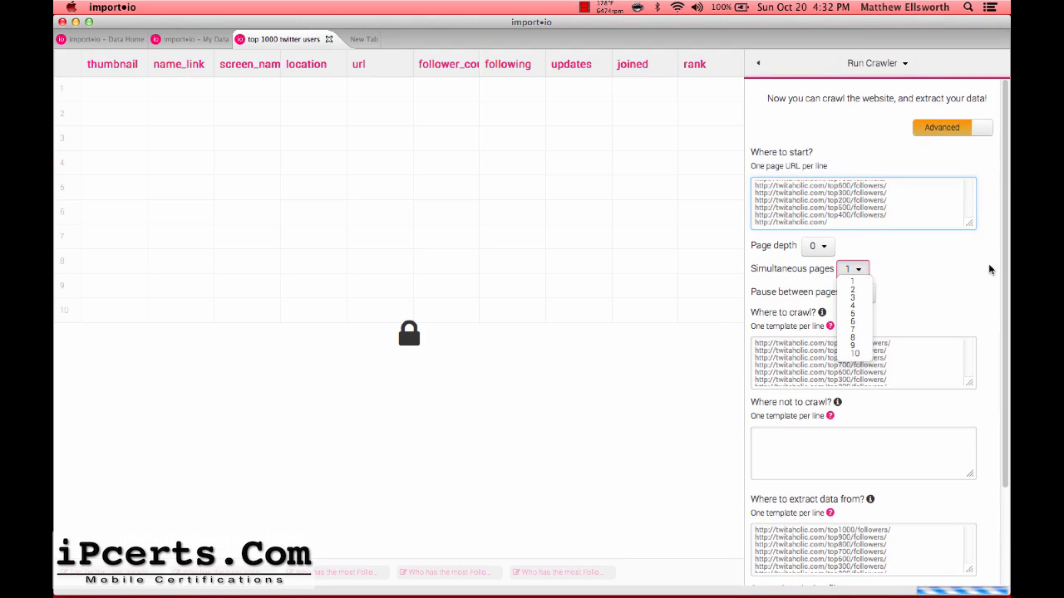
pyautogui.click(857, 143)
pyautogui.scroll(3, 927, 217)
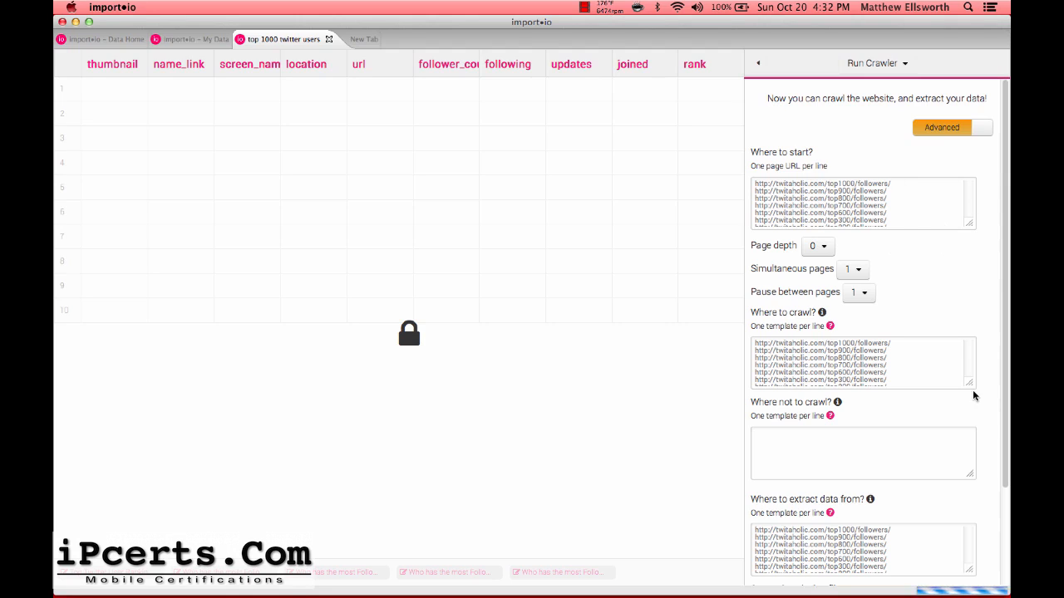
pyautogui.scroll(-3, 977, 255)
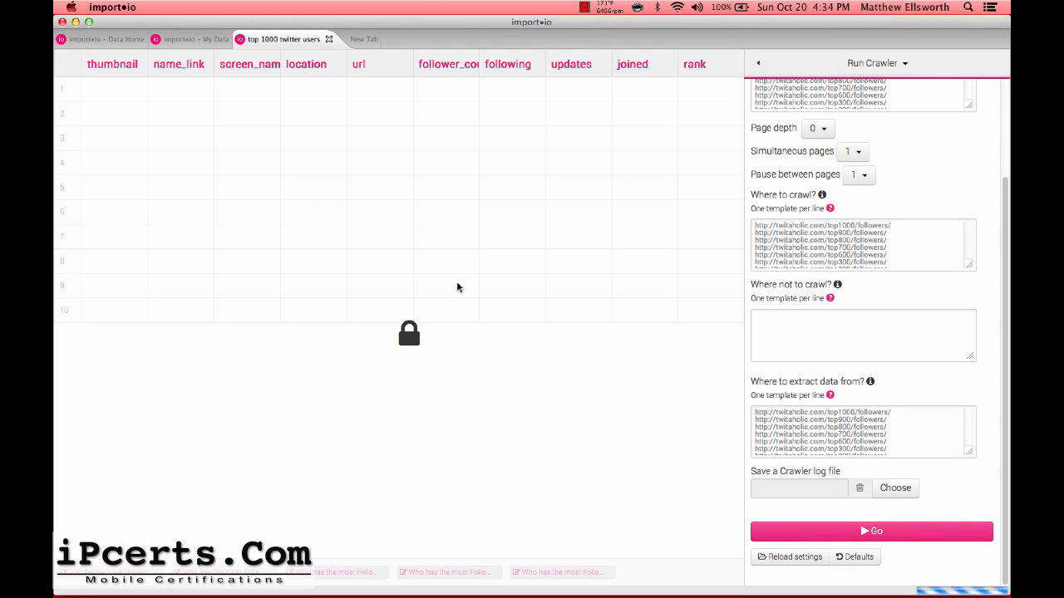
# Check the open Data Home and My Data pages, and close the "top 1000 twitter users" crawler editor without running it
pyautogui.click(180, 41)
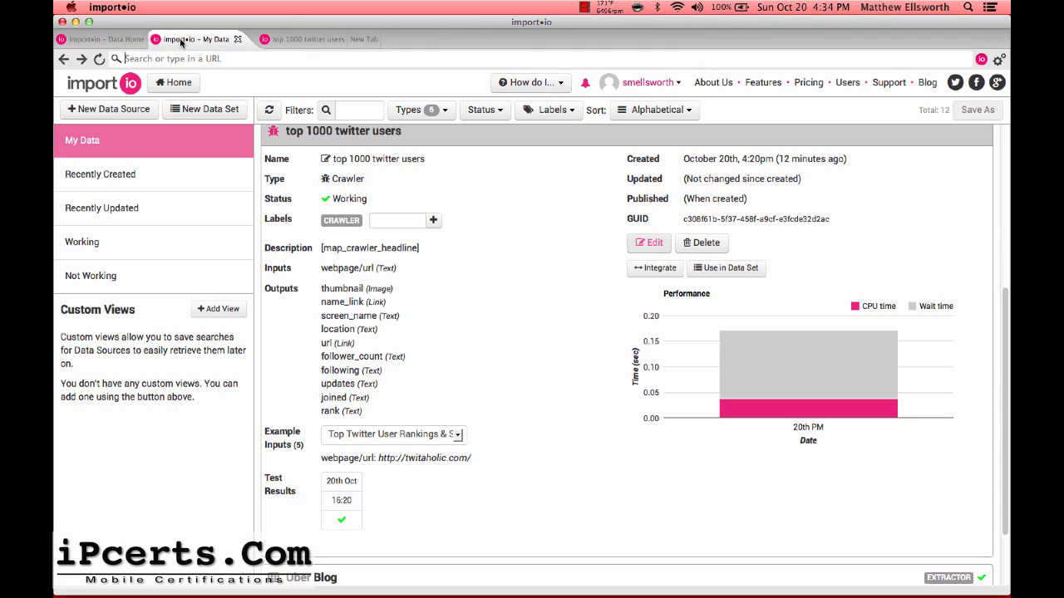
pyautogui.click(98, 39)
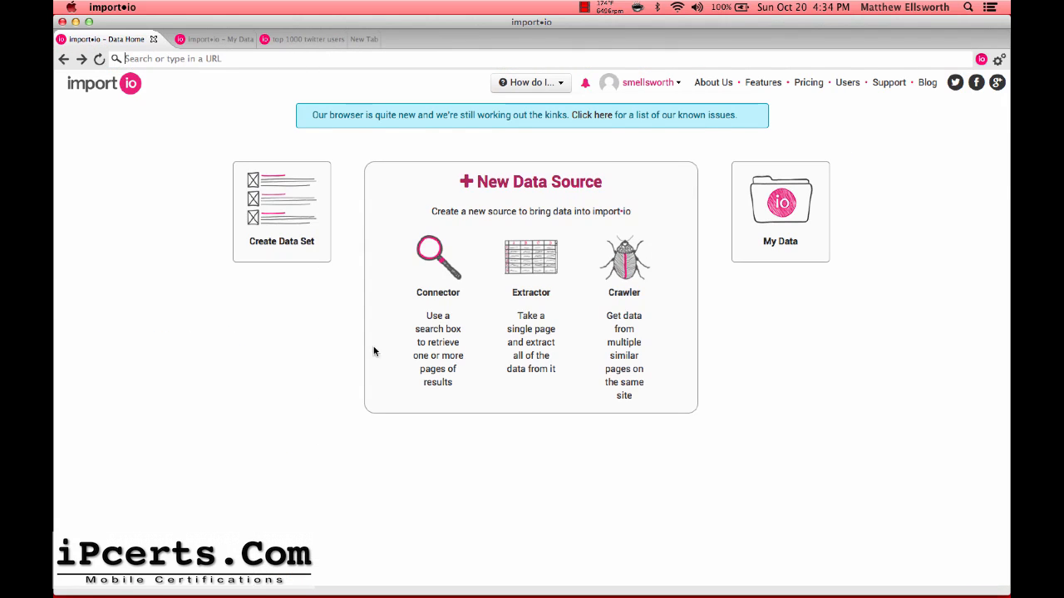
pyautogui.click(224, 44)
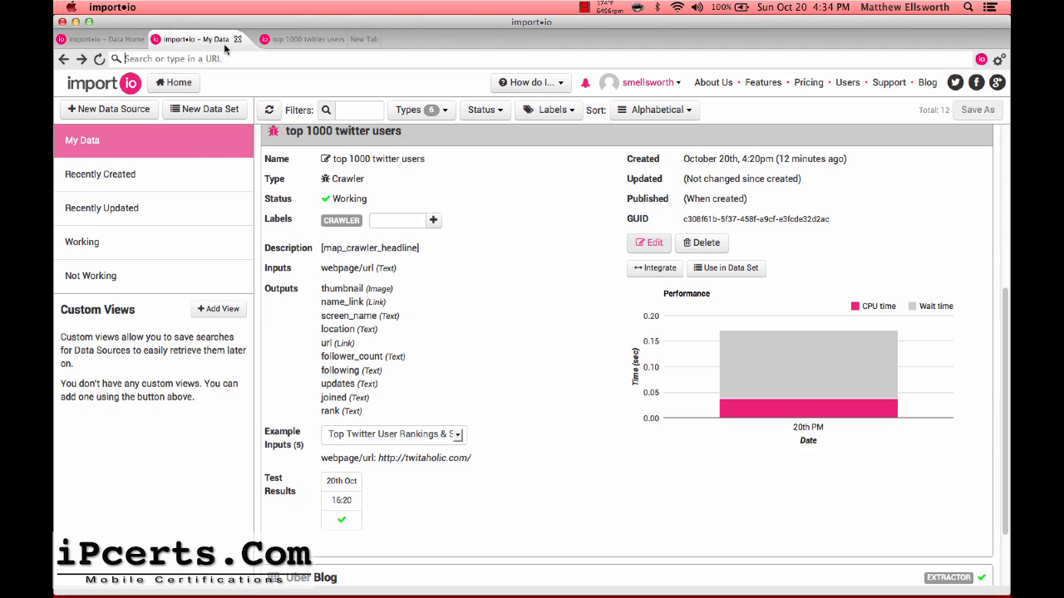
pyautogui.click(289, 39)
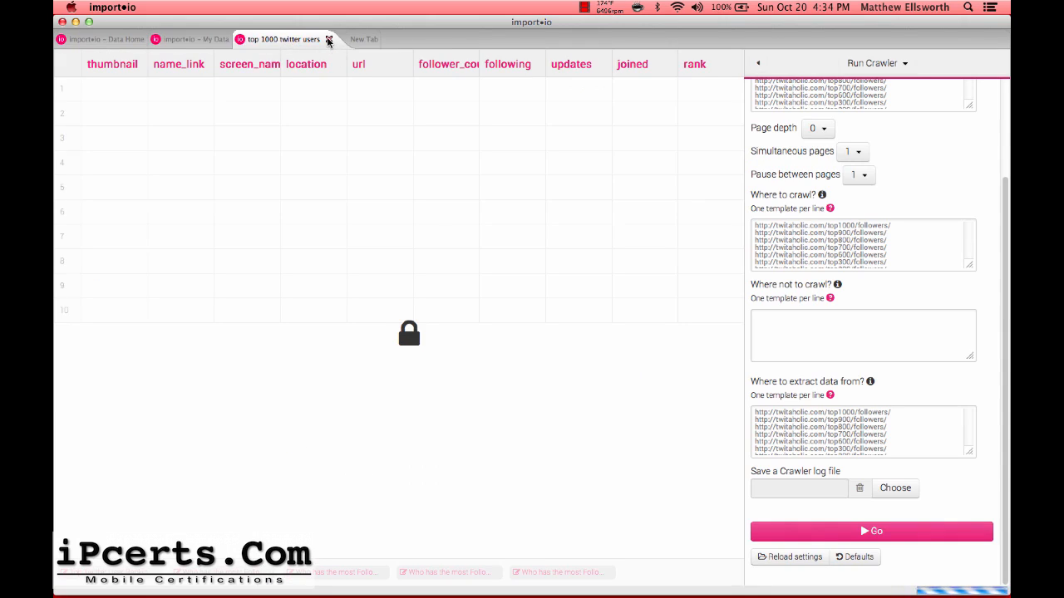
pyautogui.click(329, 40)
pyautogui.click(465, 354)
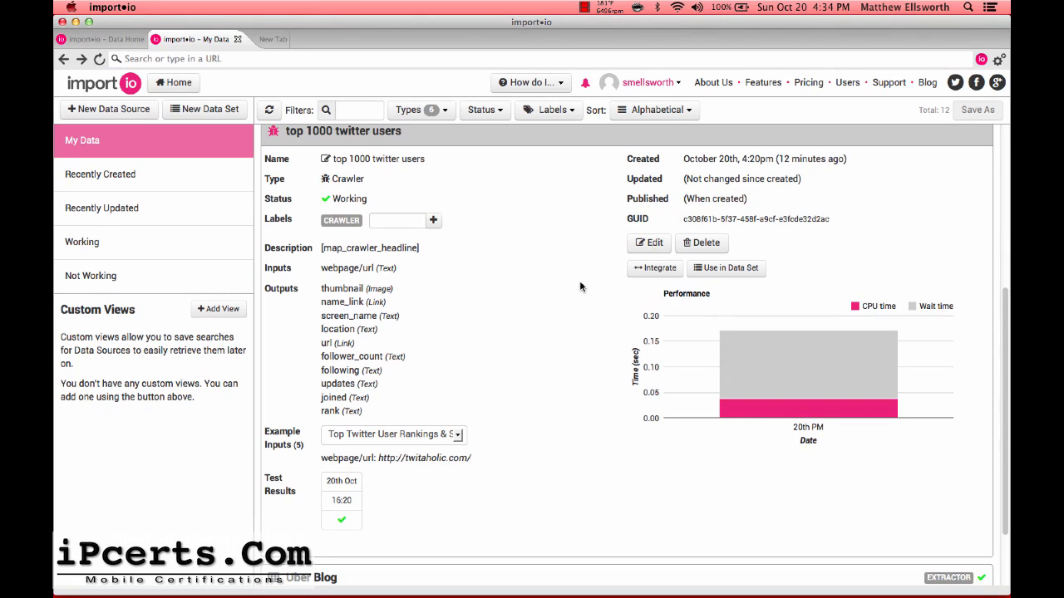
# Collapse the "top 1000 twitter users" crawler's details and look over the full list of saved sources in My Data
pyautogui.scroll(-3, 580, 415)
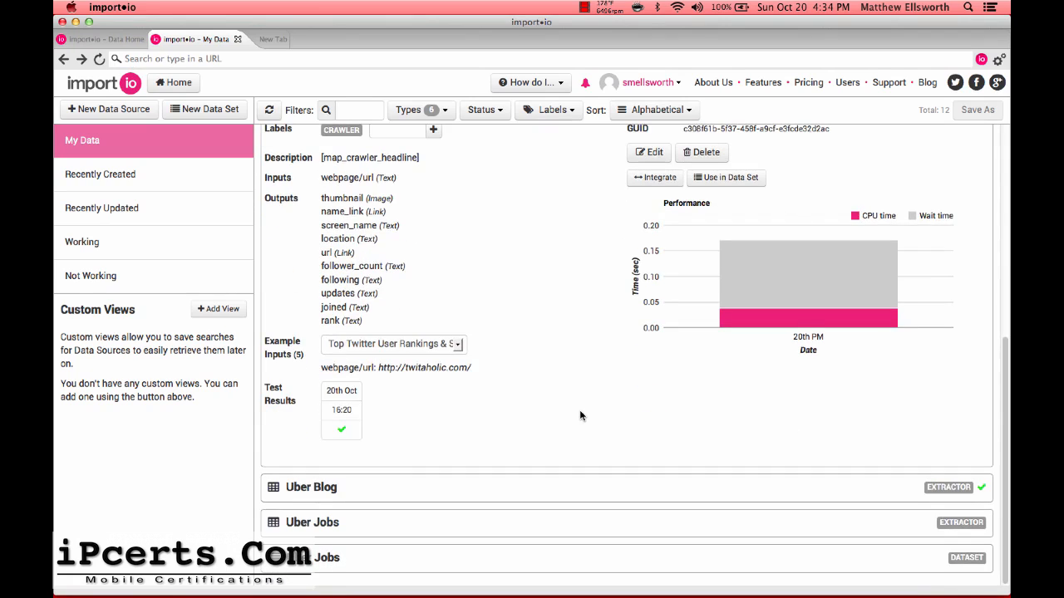
pyautogui.scroll(10, 571, 408)
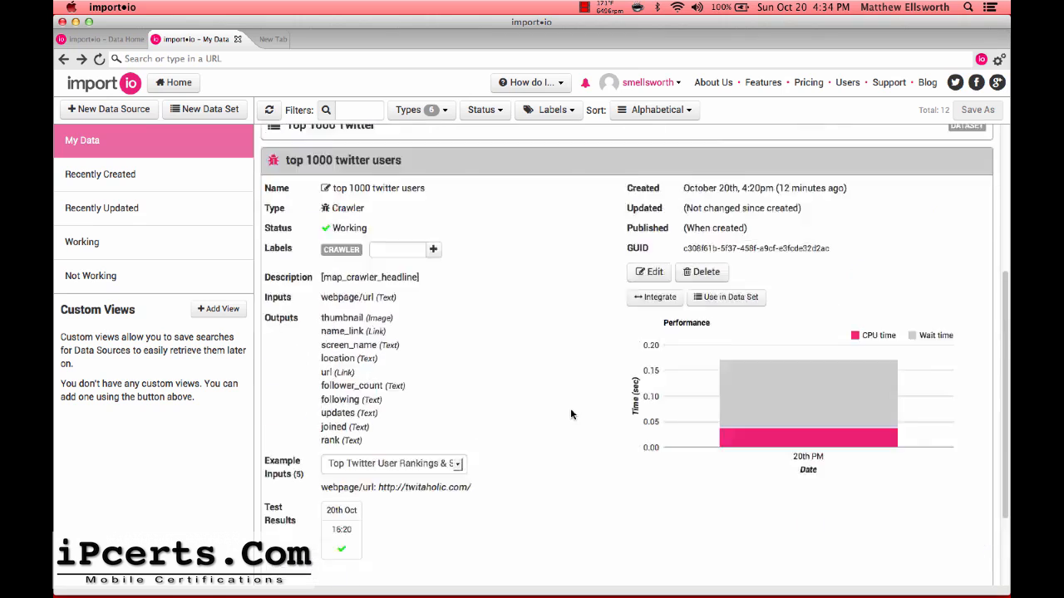
pyautogui.click(437, 342)
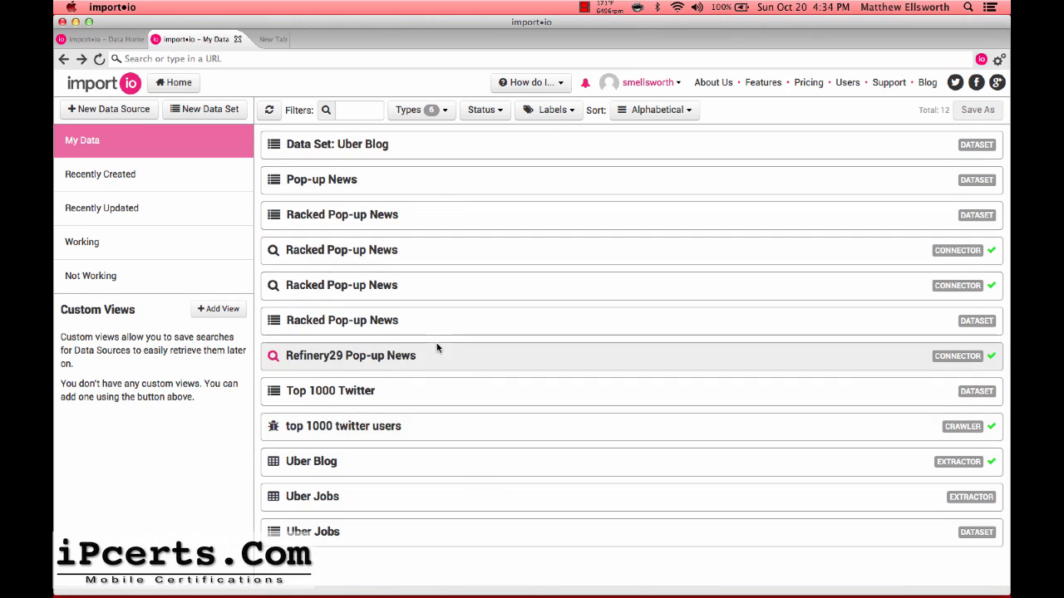